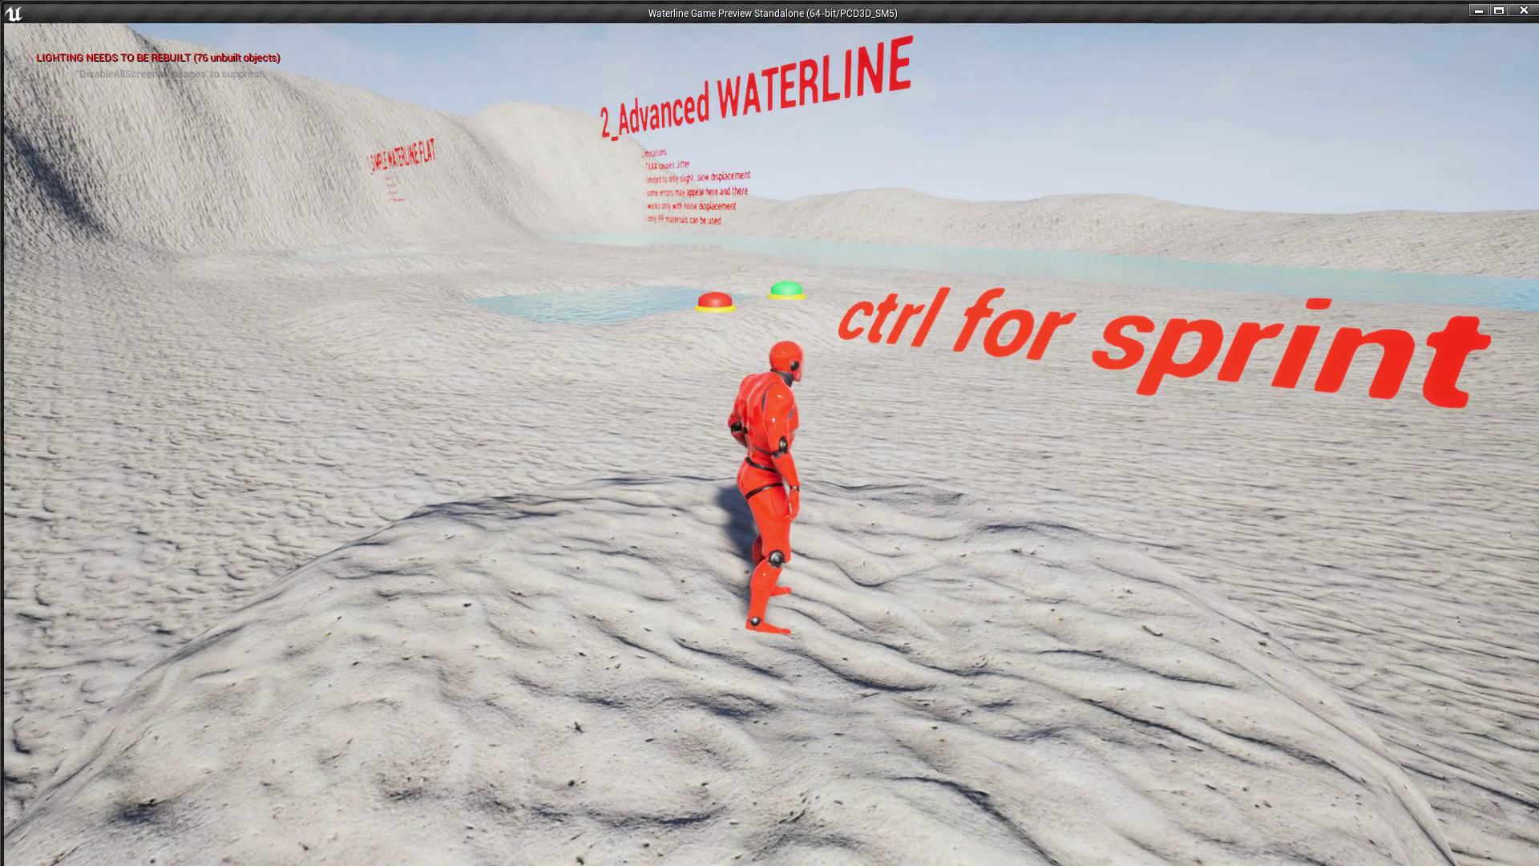
Run the mannequin forward across the sand and into the water pool.
key("w")
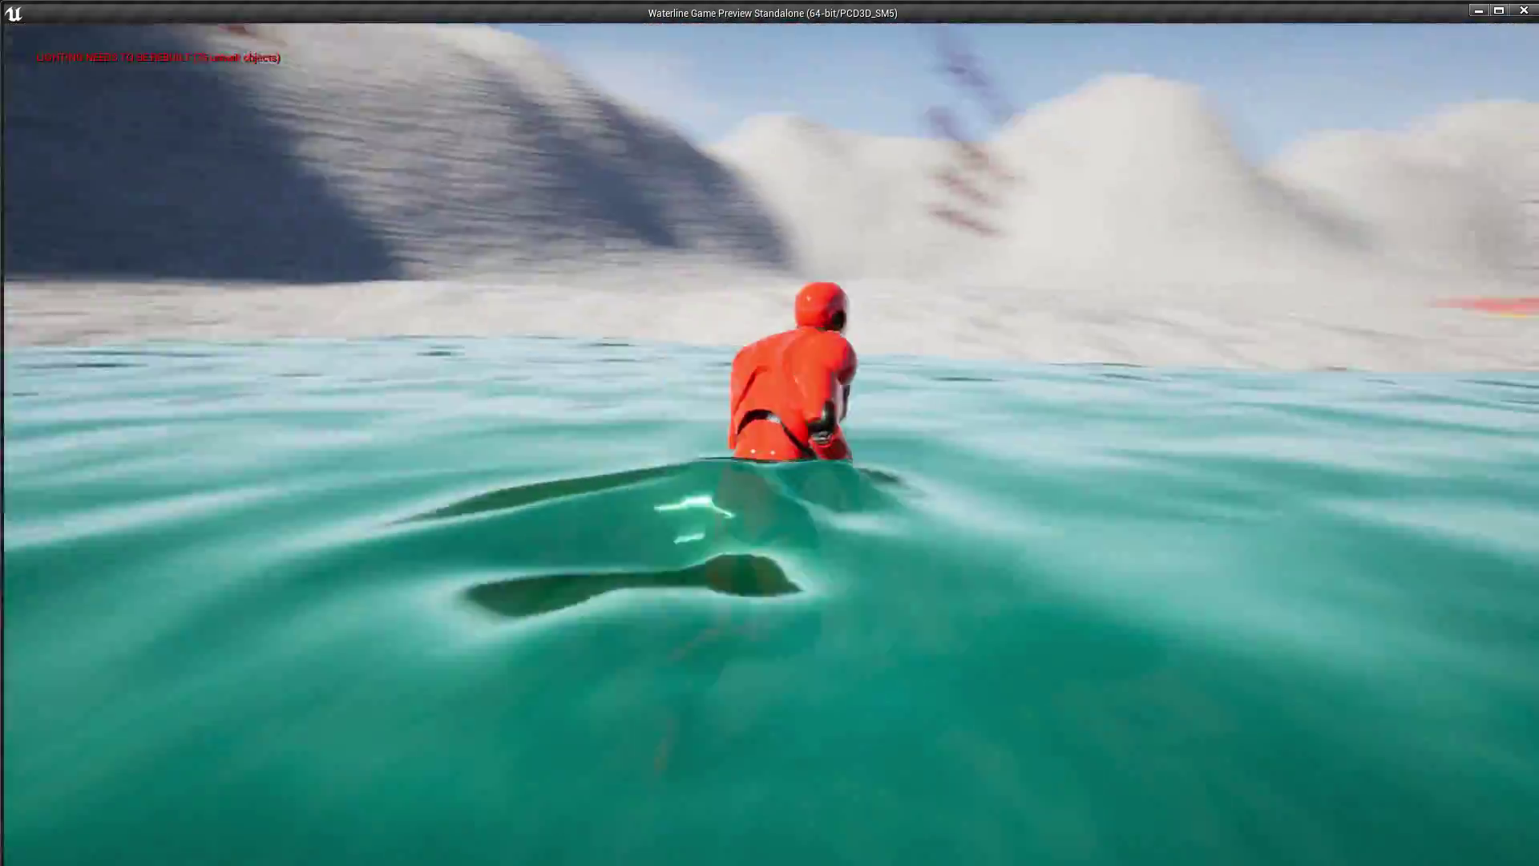
key("d")
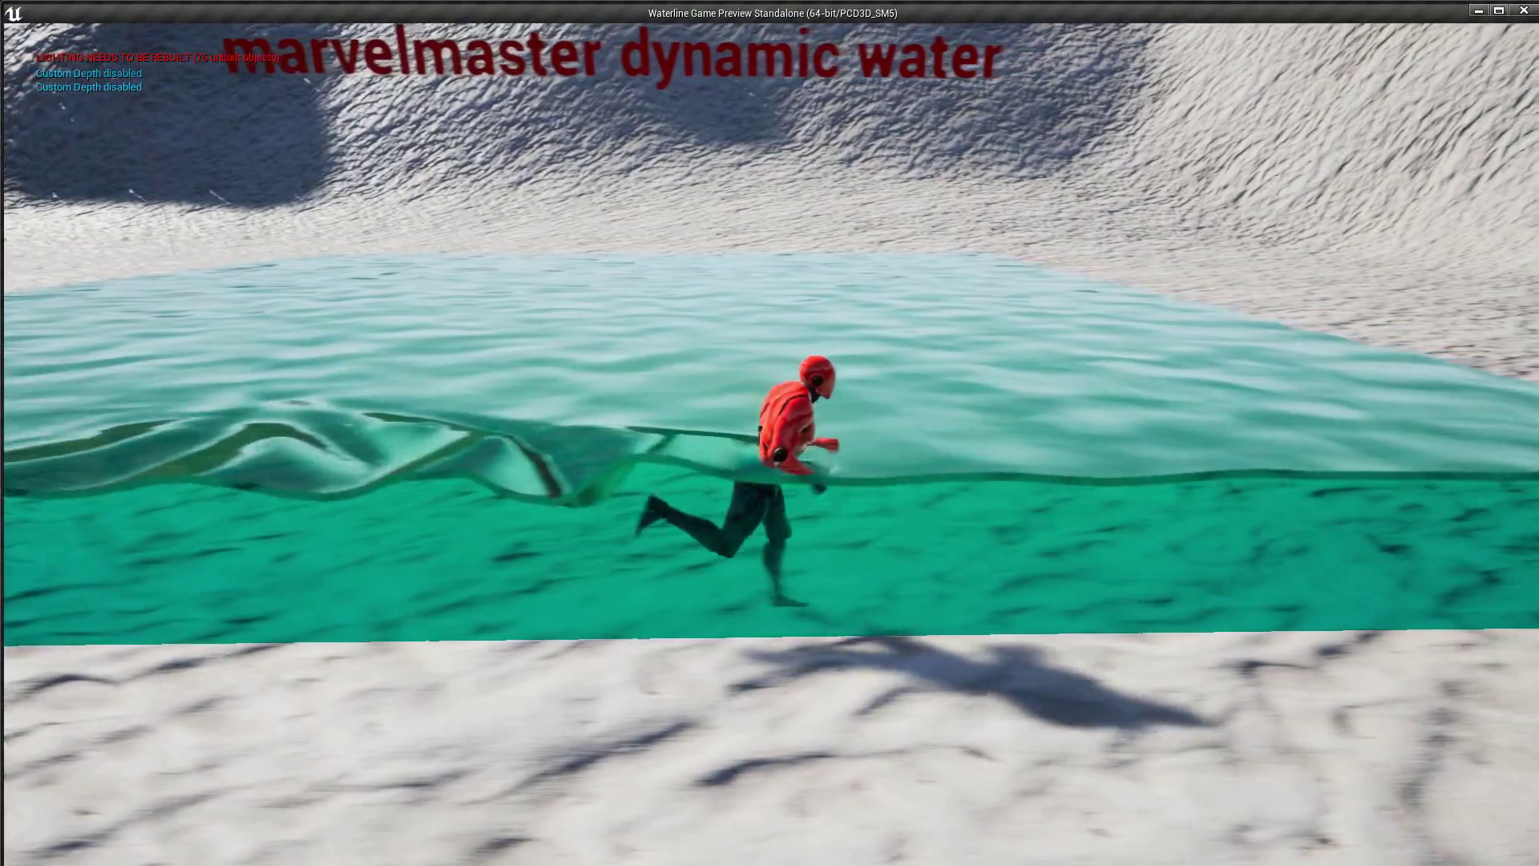
Move the character through the waves so the waterline splits across its body.
key("w")
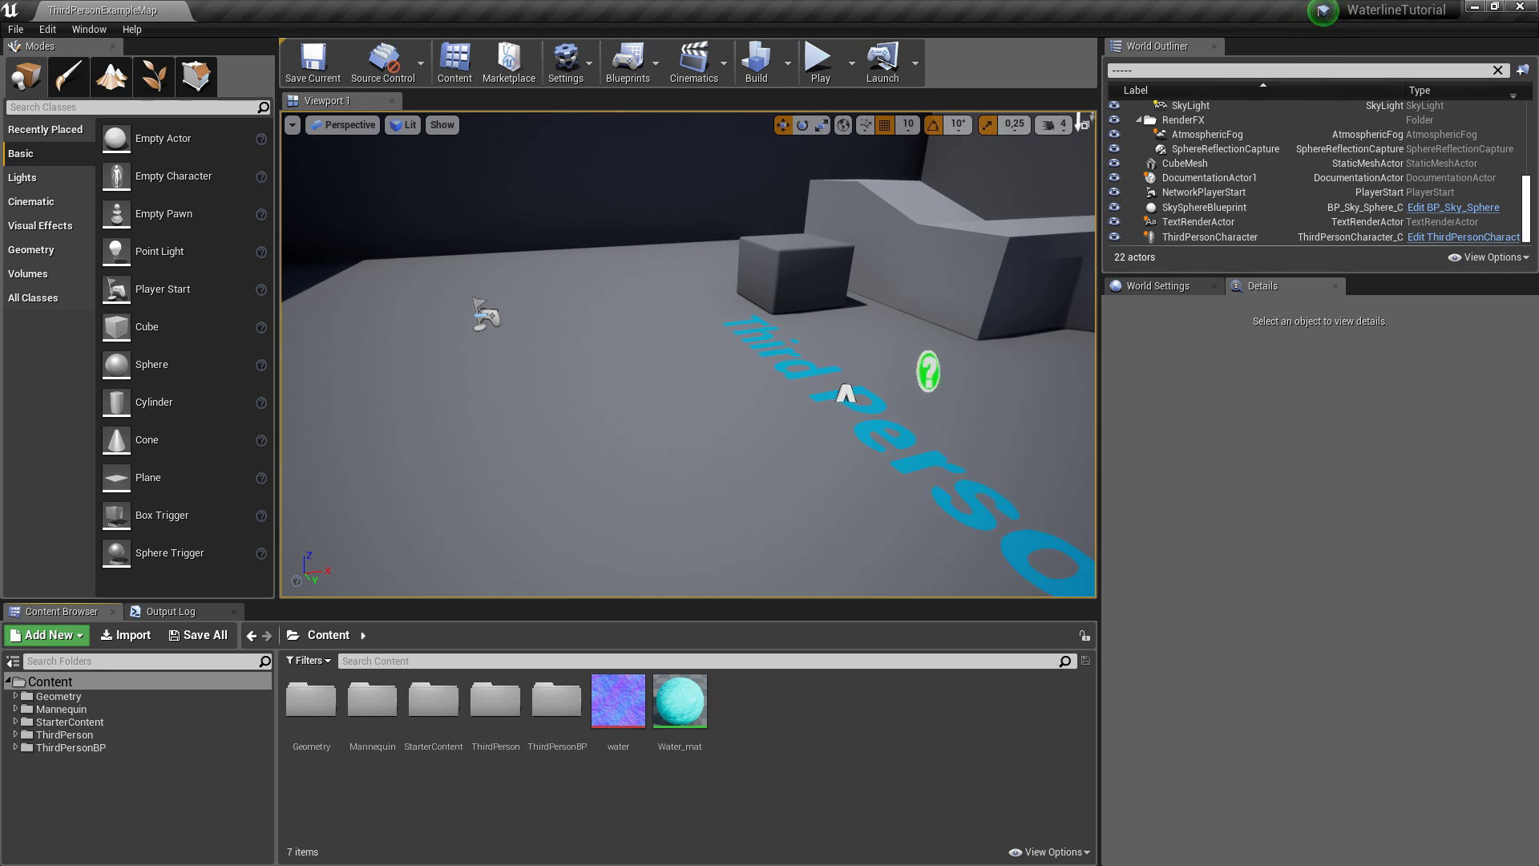
Create a Waterline folder under Content and open it.
left_click(680, 704)
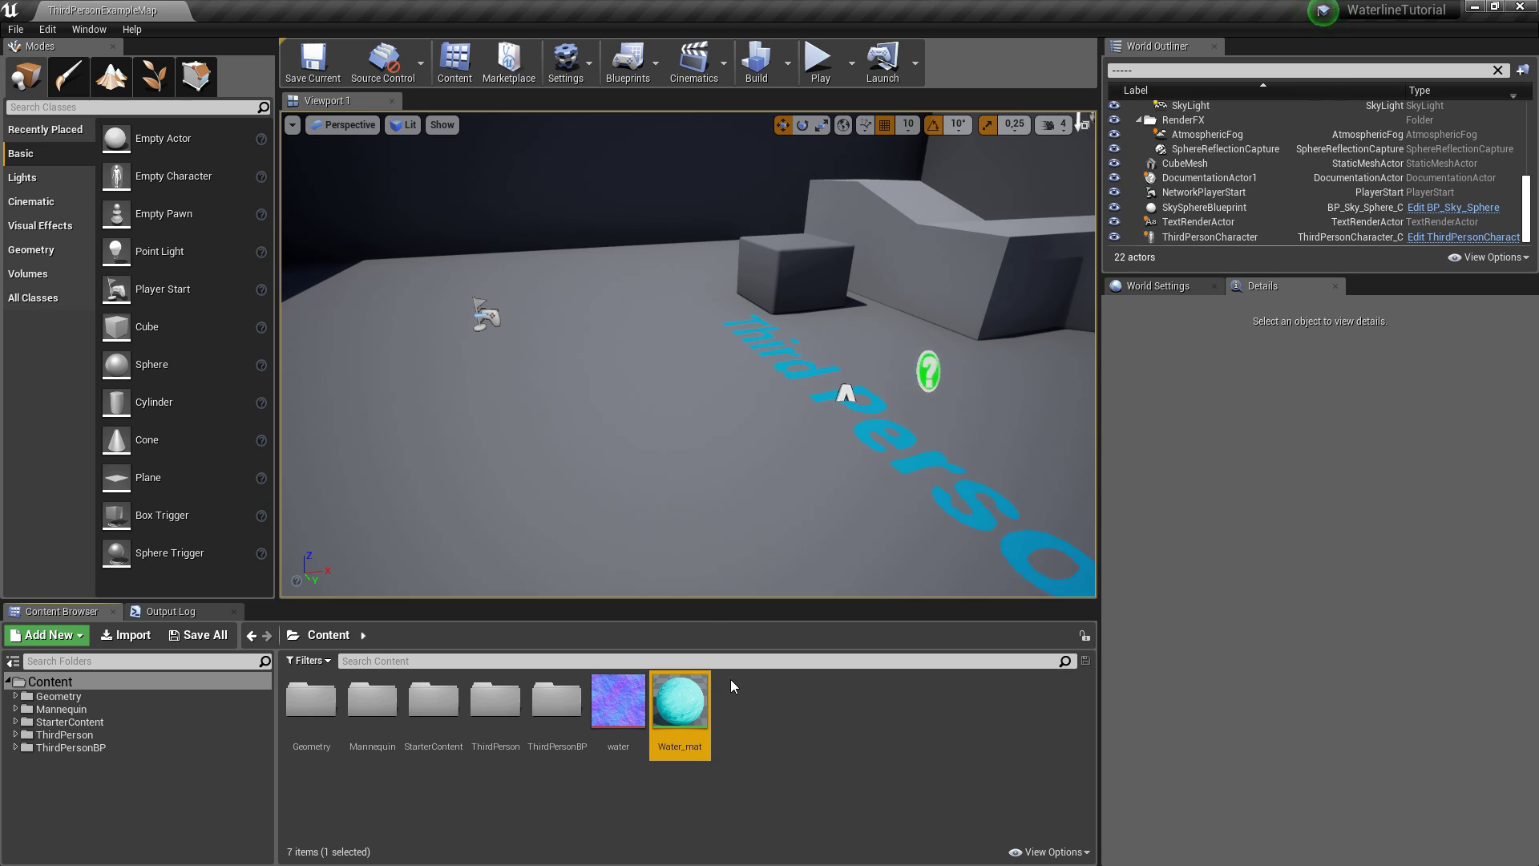
left_click(743, 758)
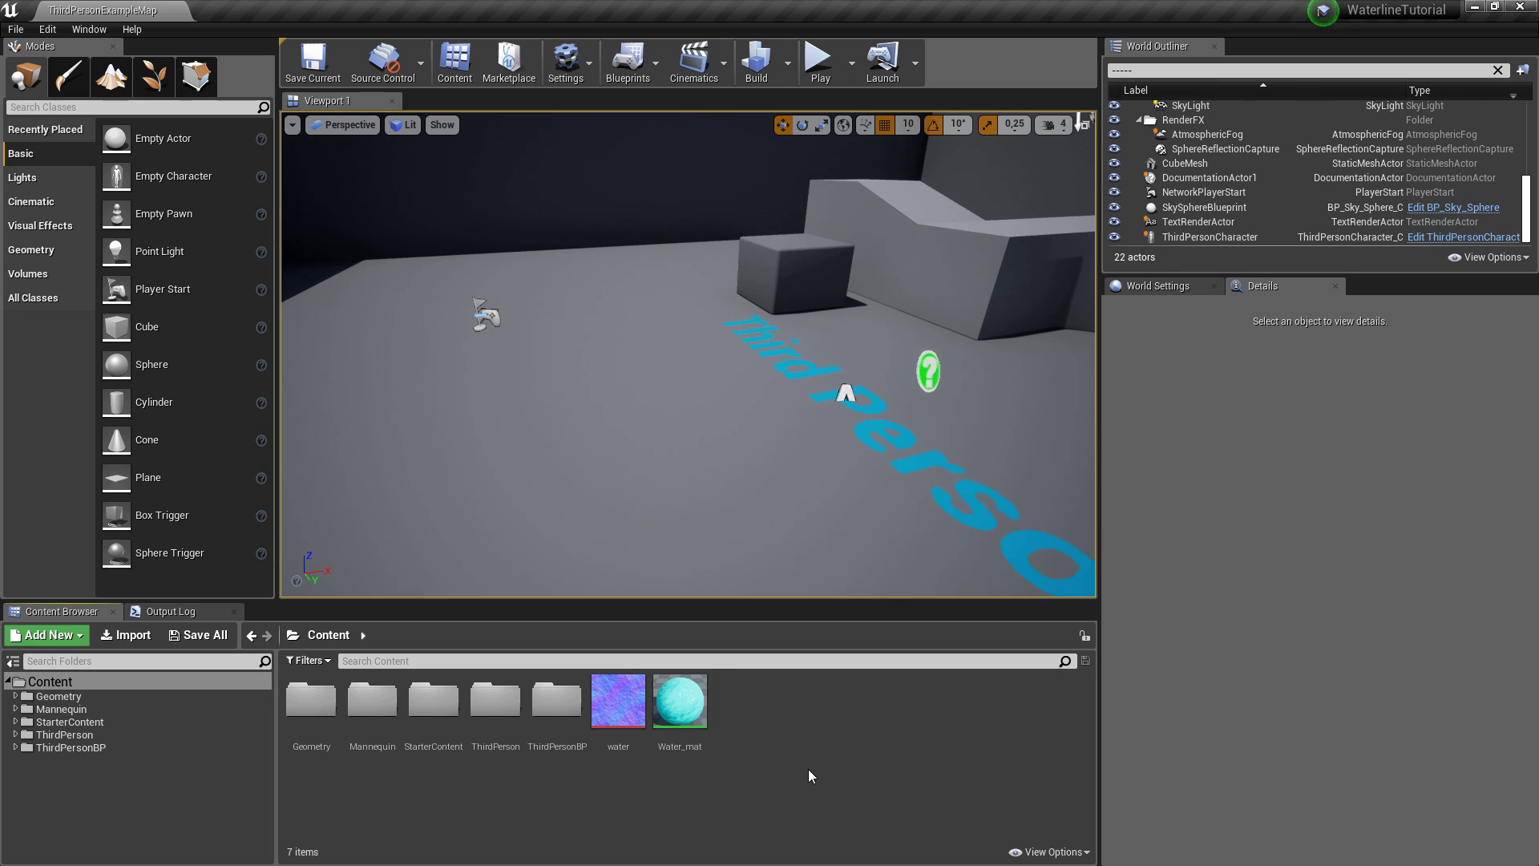
right_click(800, 745)
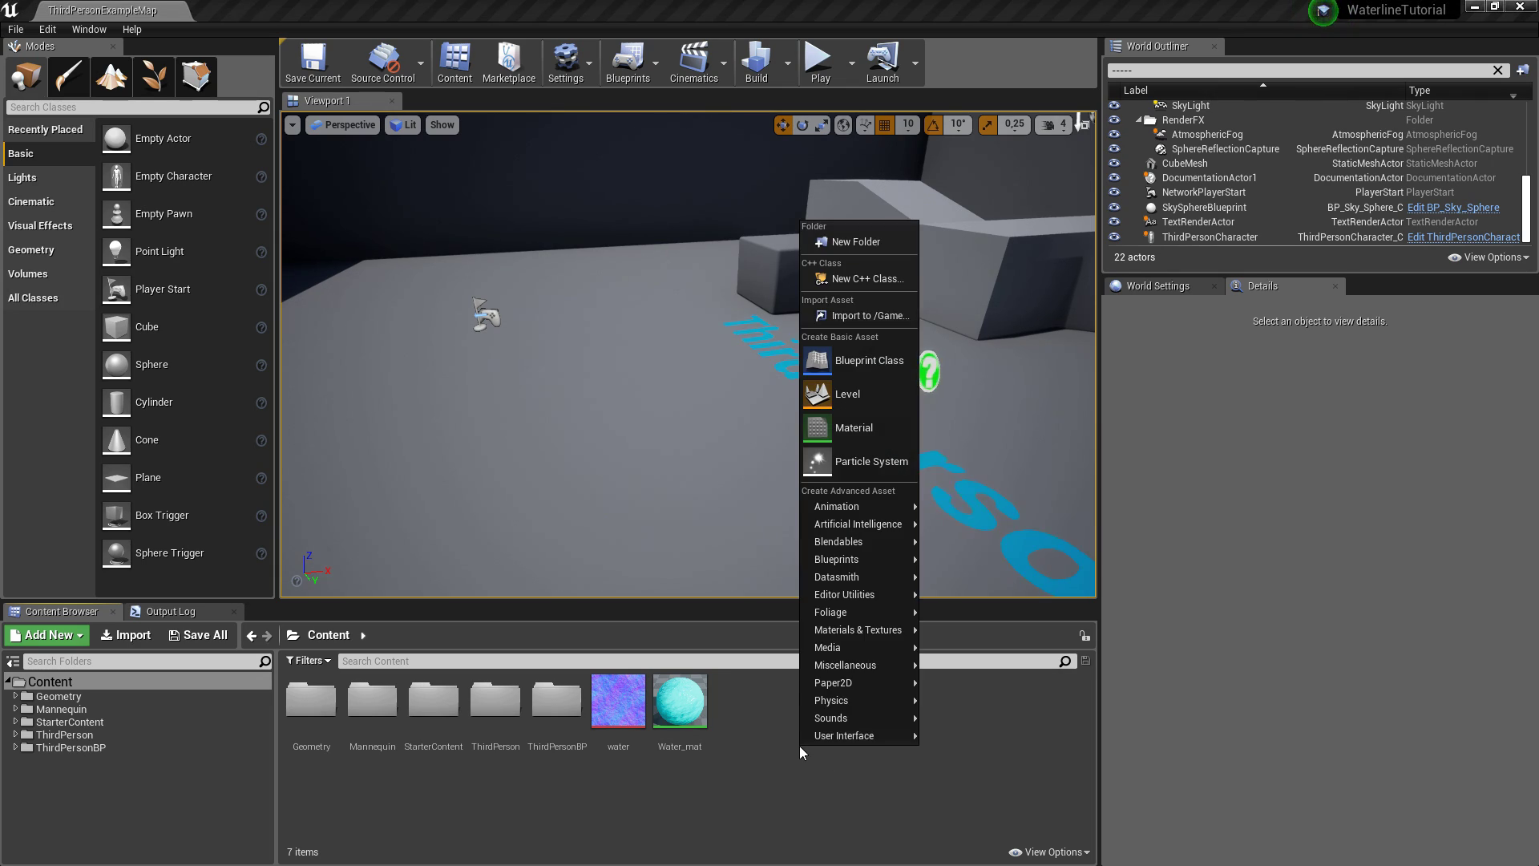
left_click(850, 244)
type("Waterline")
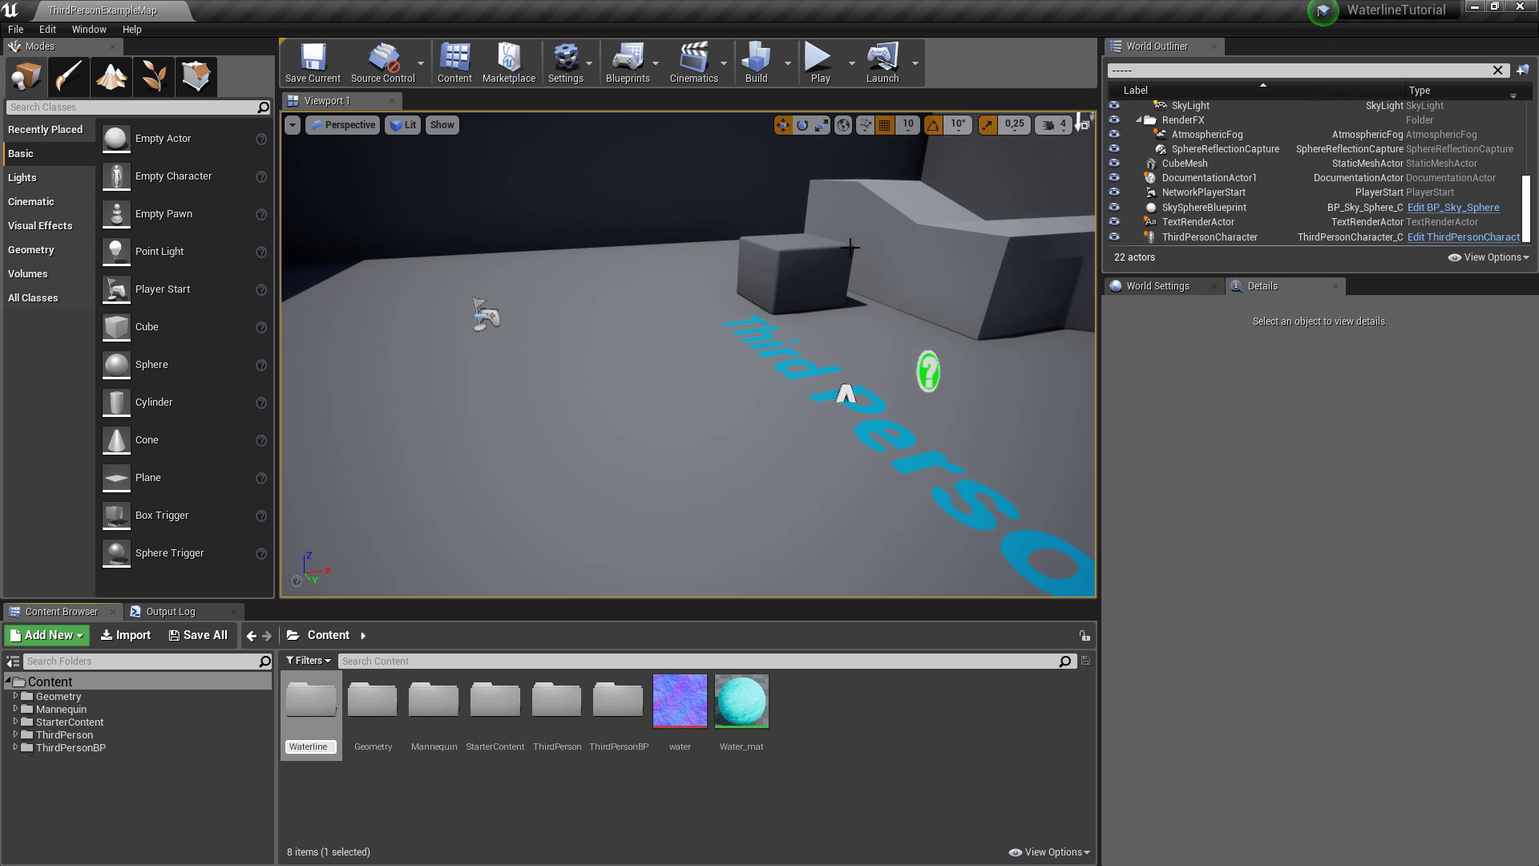
key("Return")
double_click(618, 704)
Create an Actor Blueprint named Waterline_BP and open it for editing.
right_click(483, 722)
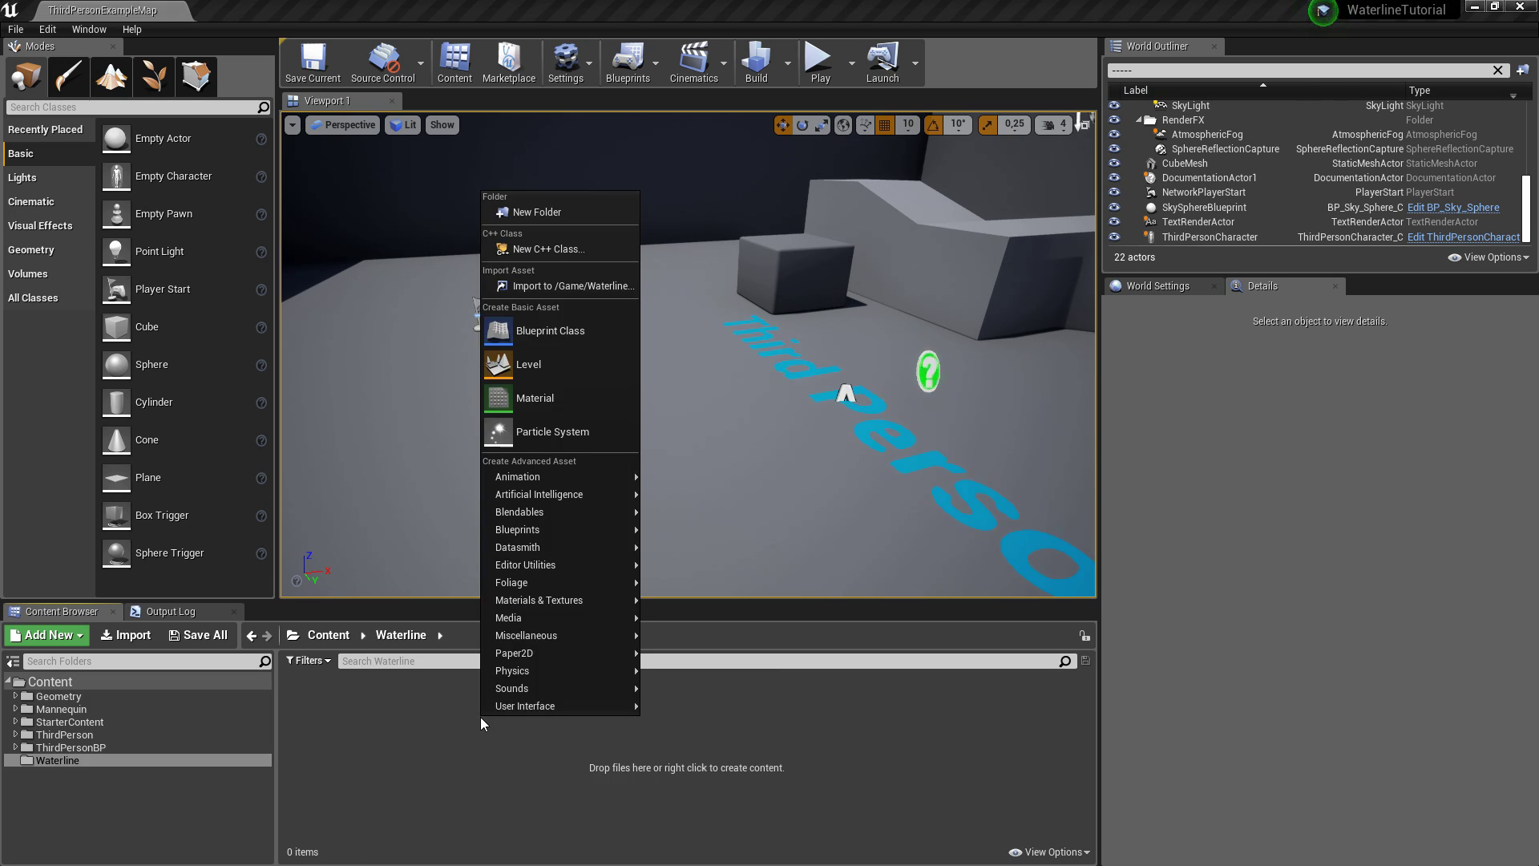
left_click(572, 327)
left_click(608, 313)
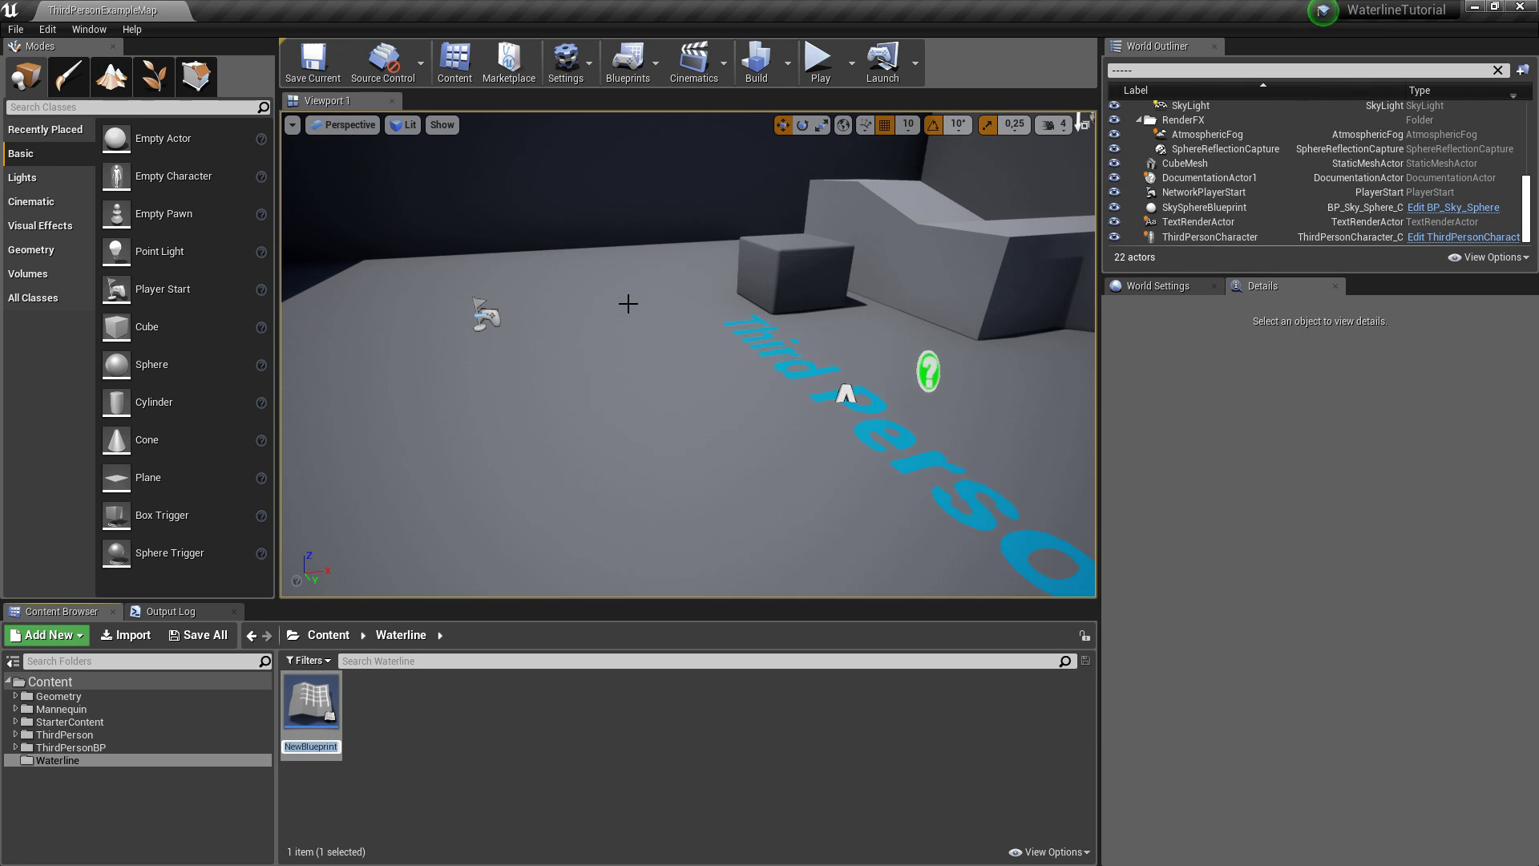
type("Waterline_BP")
key("Return")
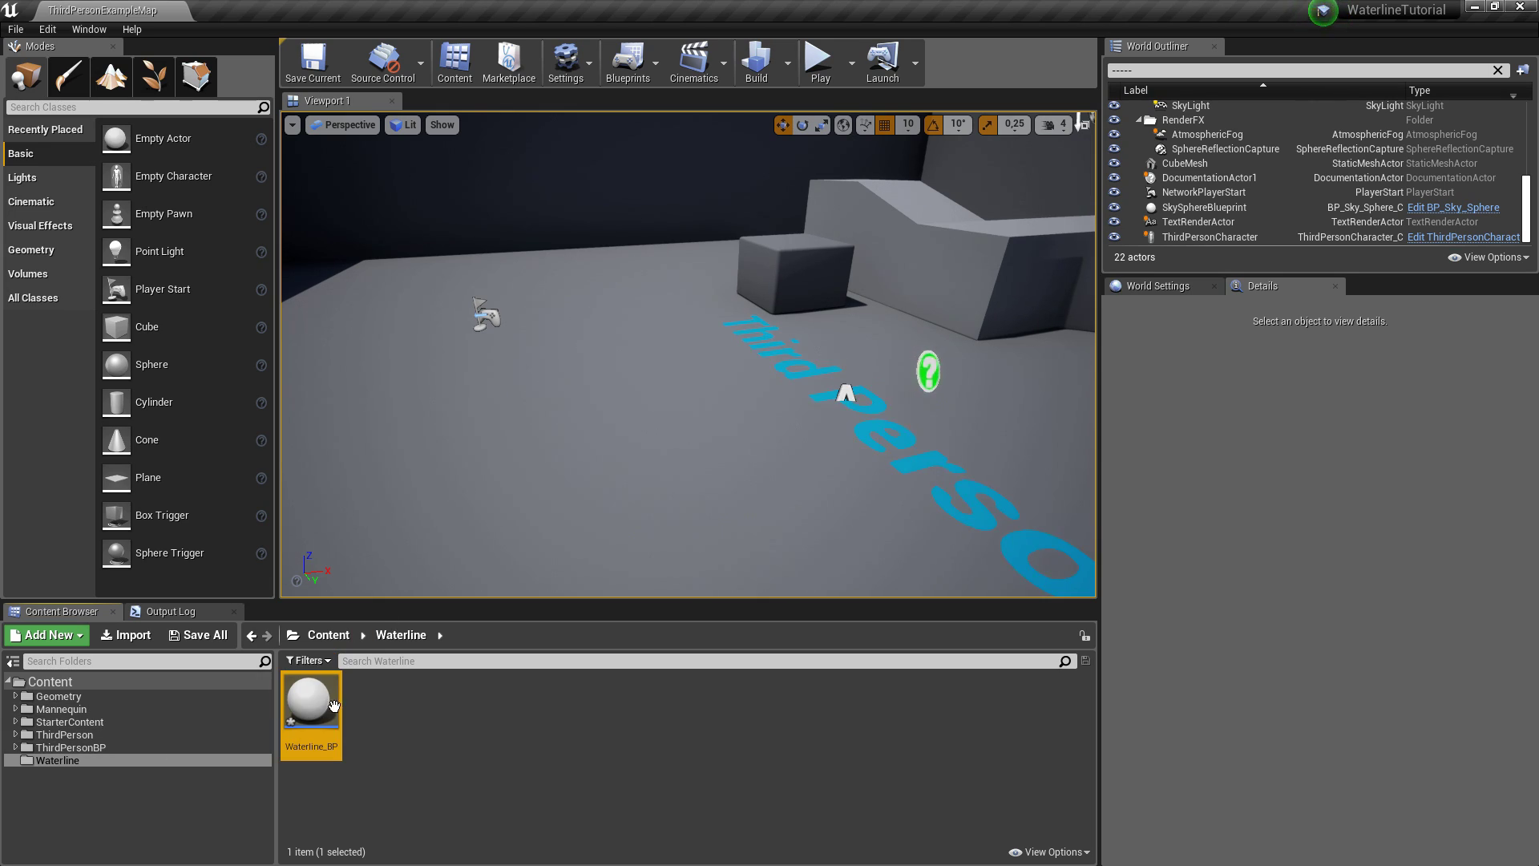
double_click(317, 702)
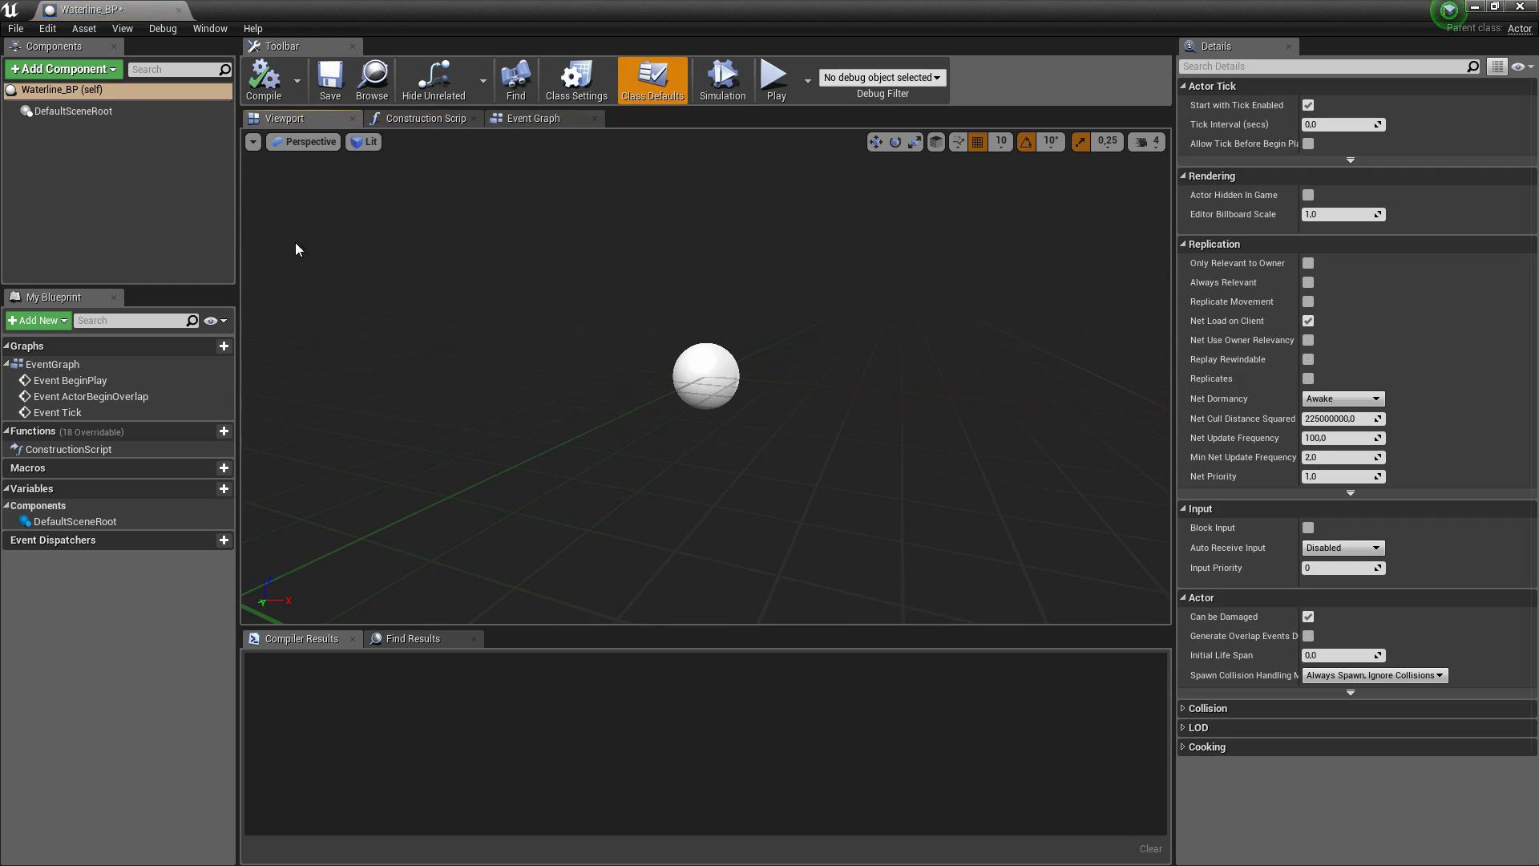
Add a Static Mesh component using the Shape_Plane mesh.
left_click(92, 72)
type("s")
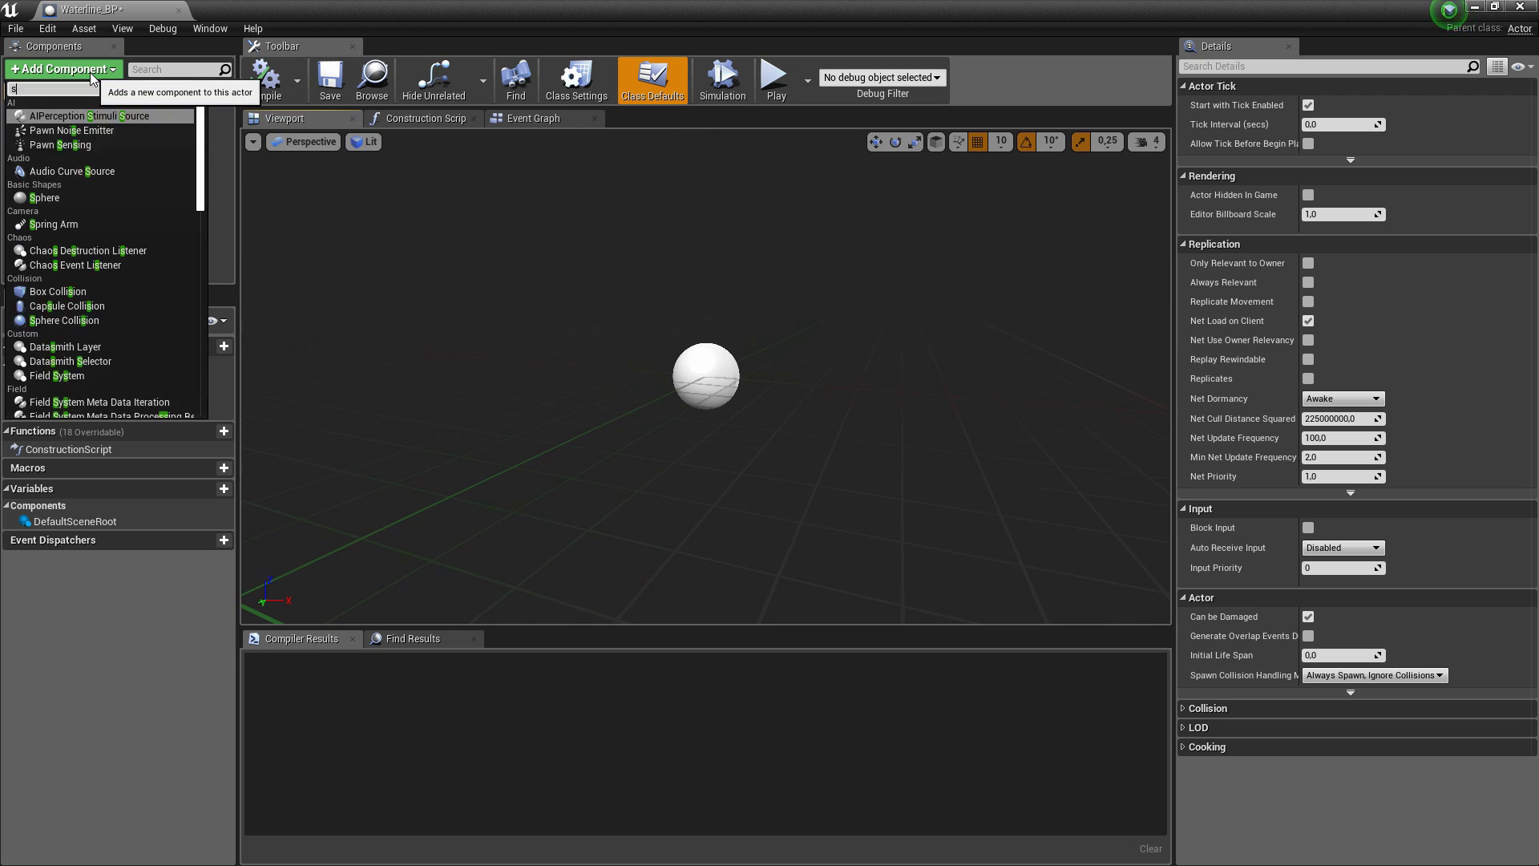
type("tatic")
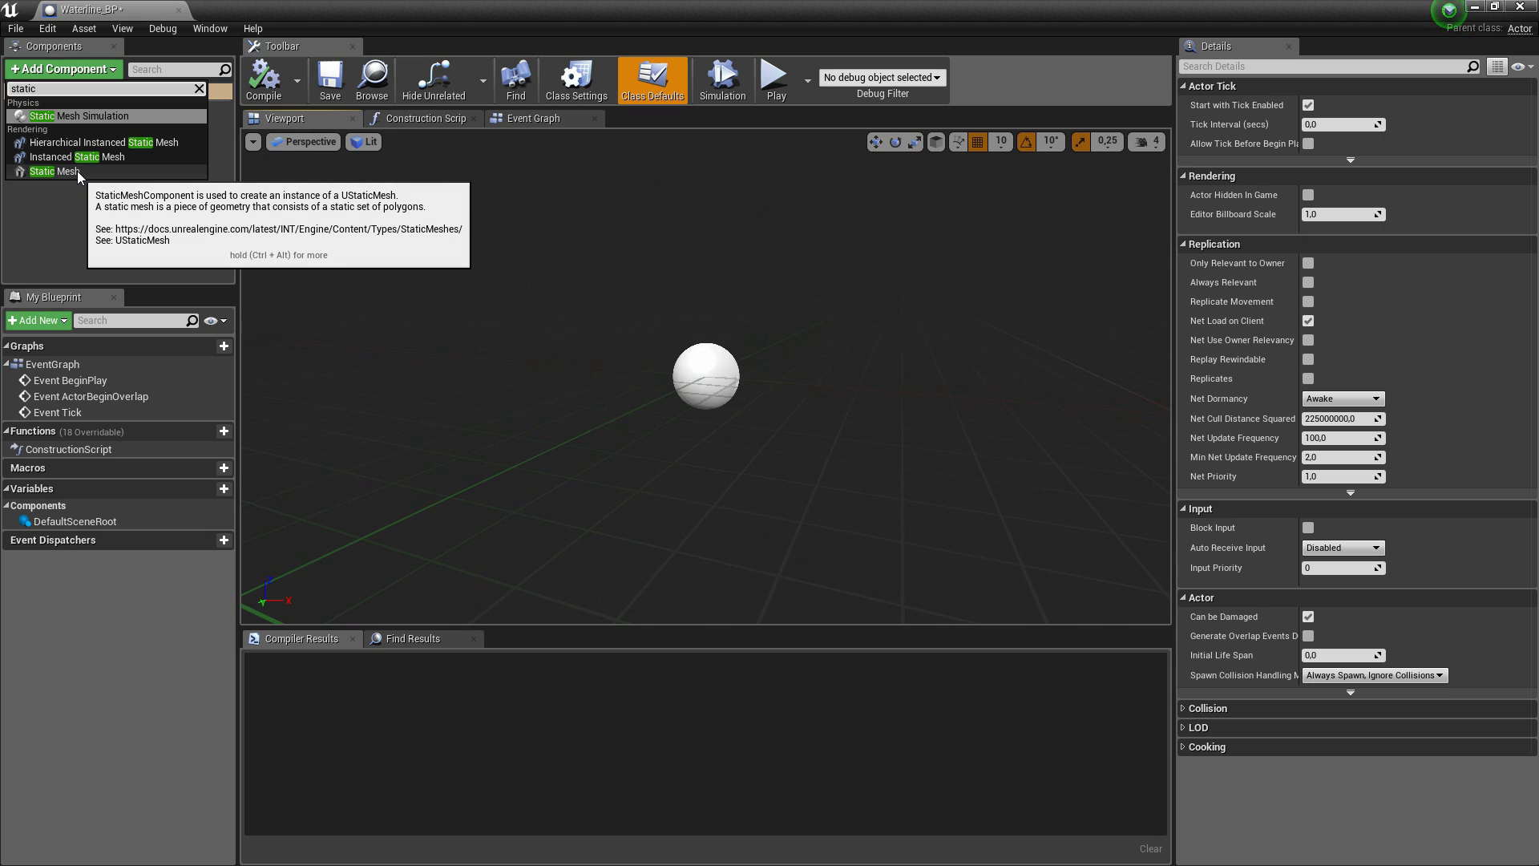
left_click(77, 171)
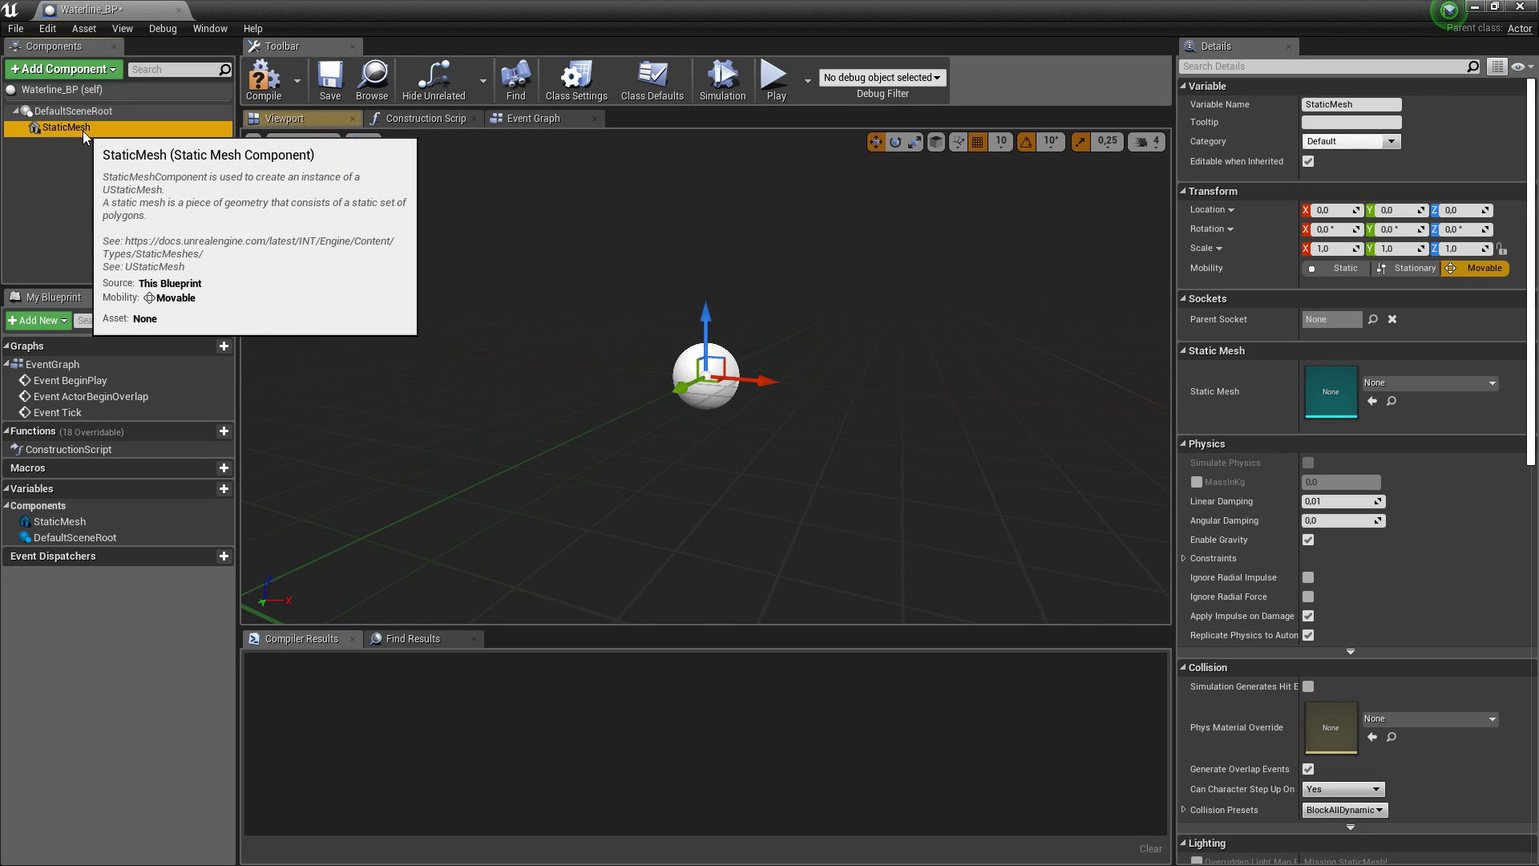
left_click(1418, 382)
type("plan")
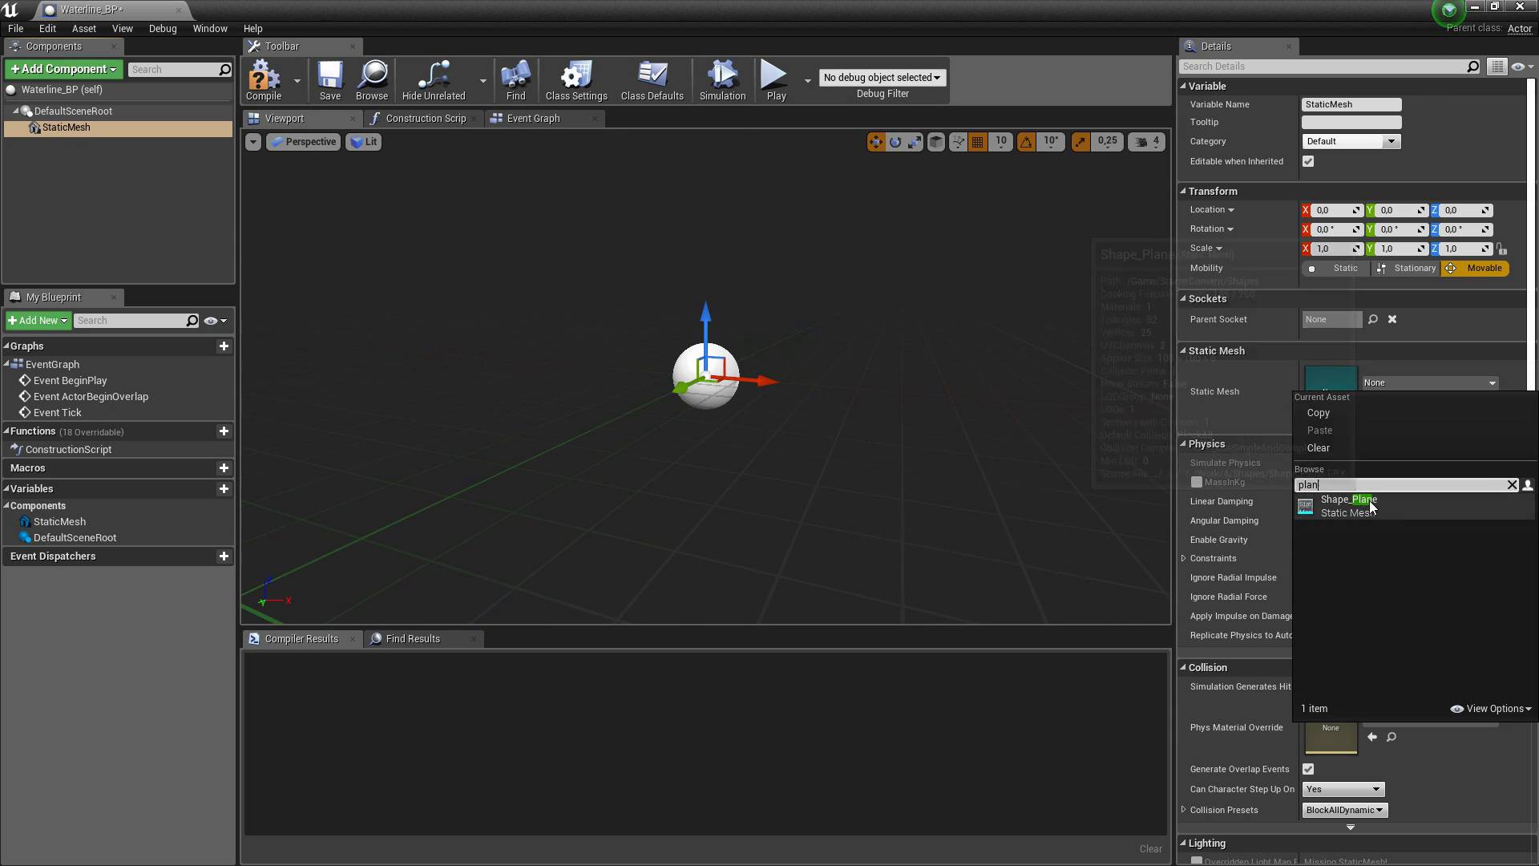
left_click(1372, 507)
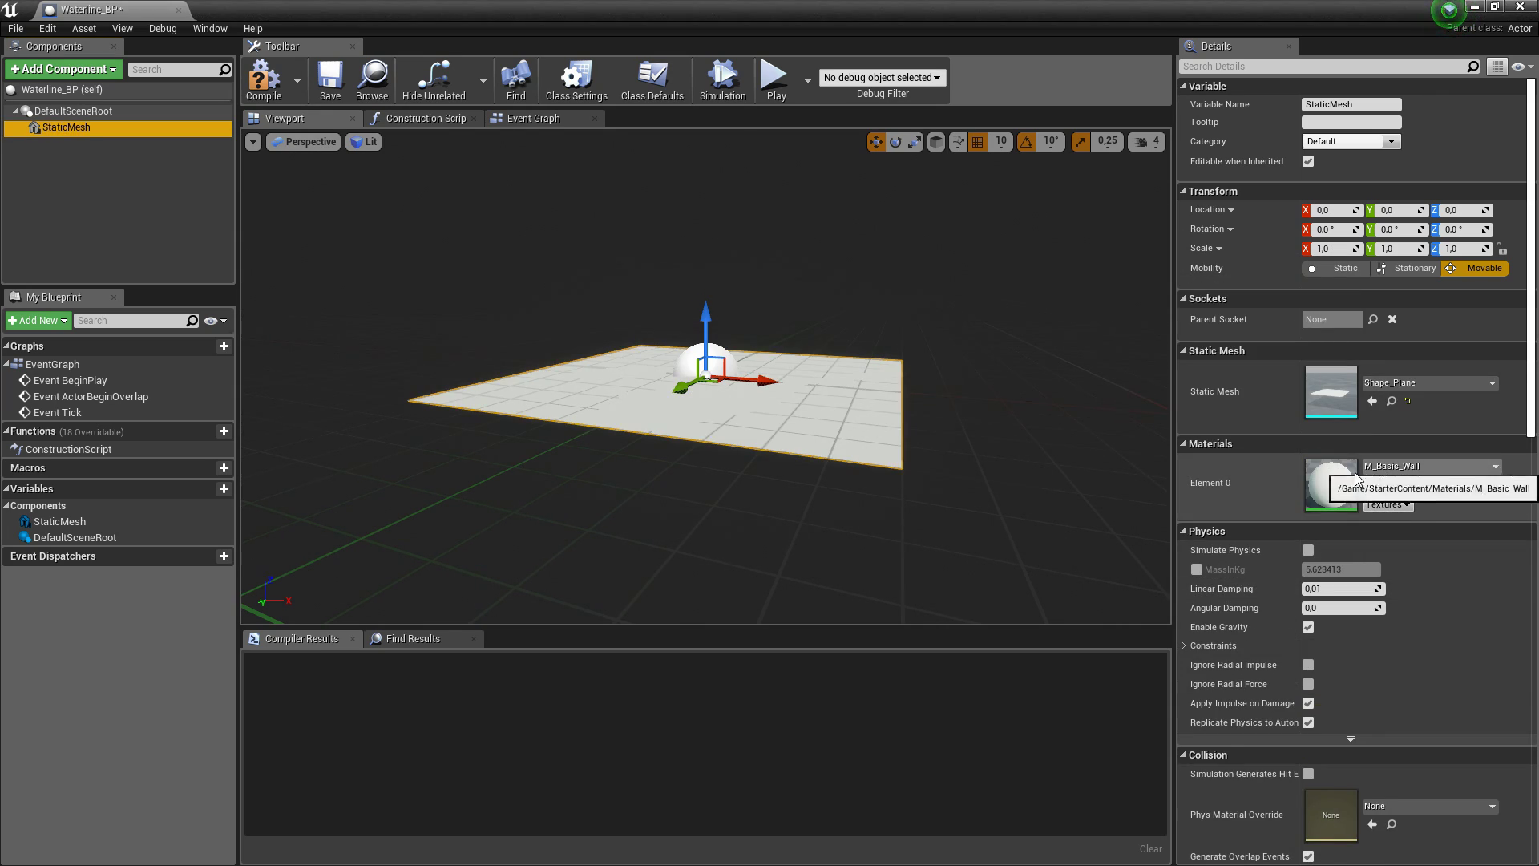
Apply Water_mat to the plane, set collision to NoCollision, and compile the Blueprint.
left_click(1433, 465)
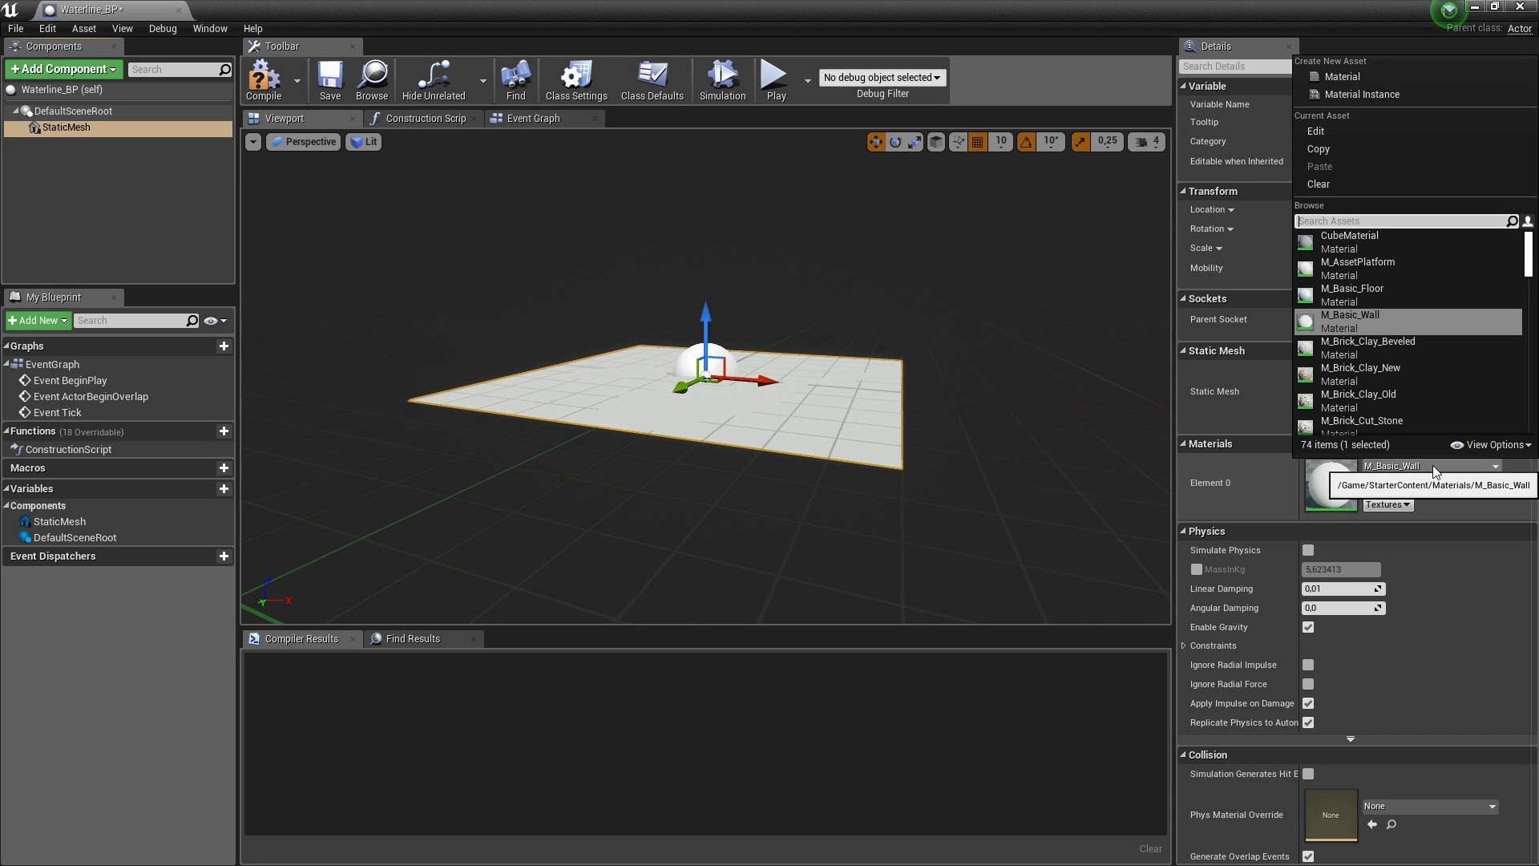
type("water")
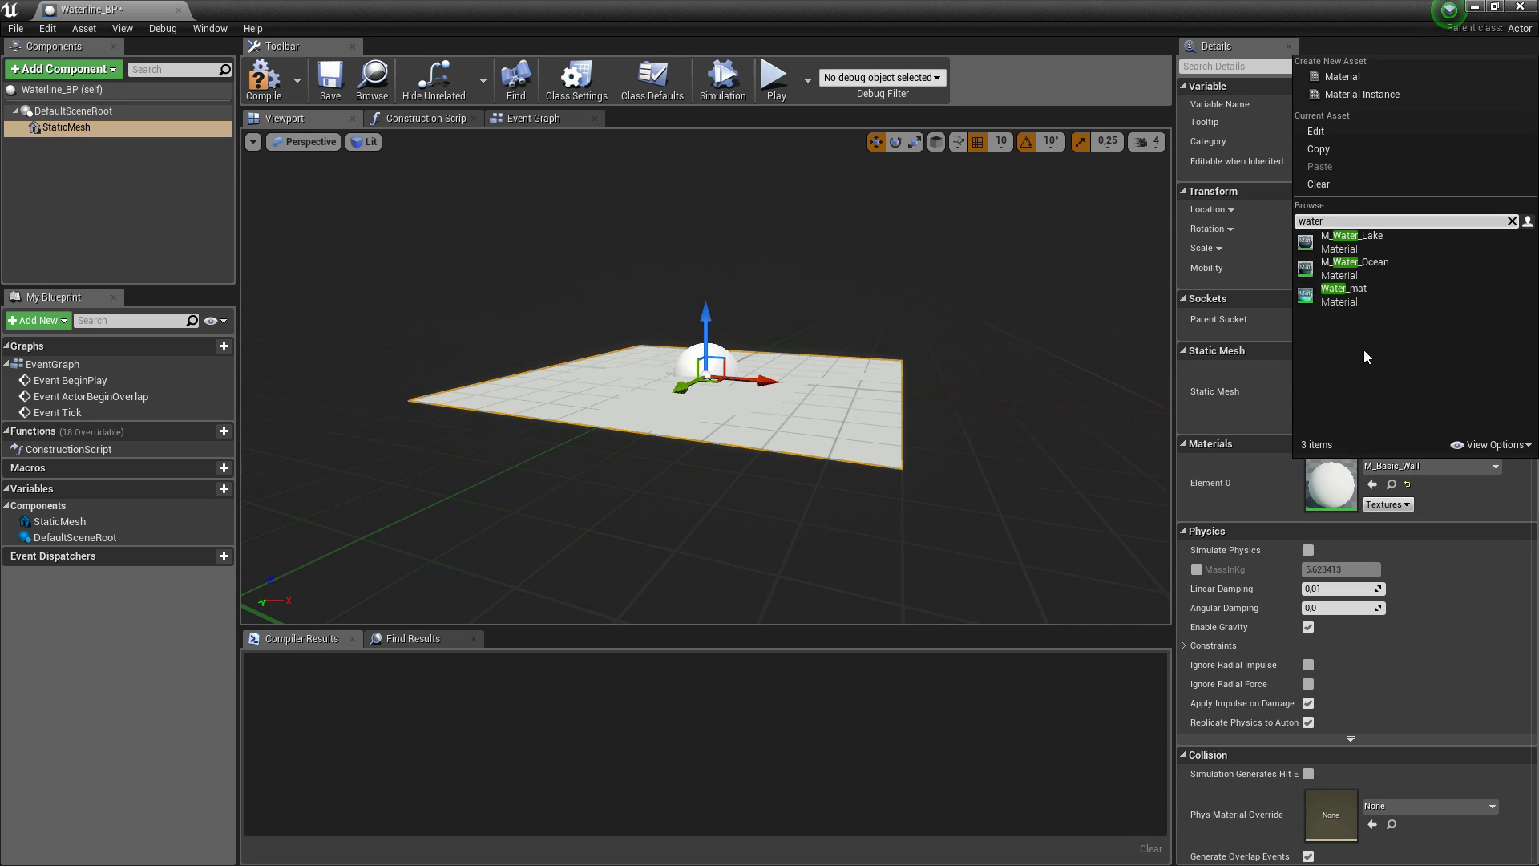
left_click(1344, 294)
scroll(1342, 400, "down", 1)
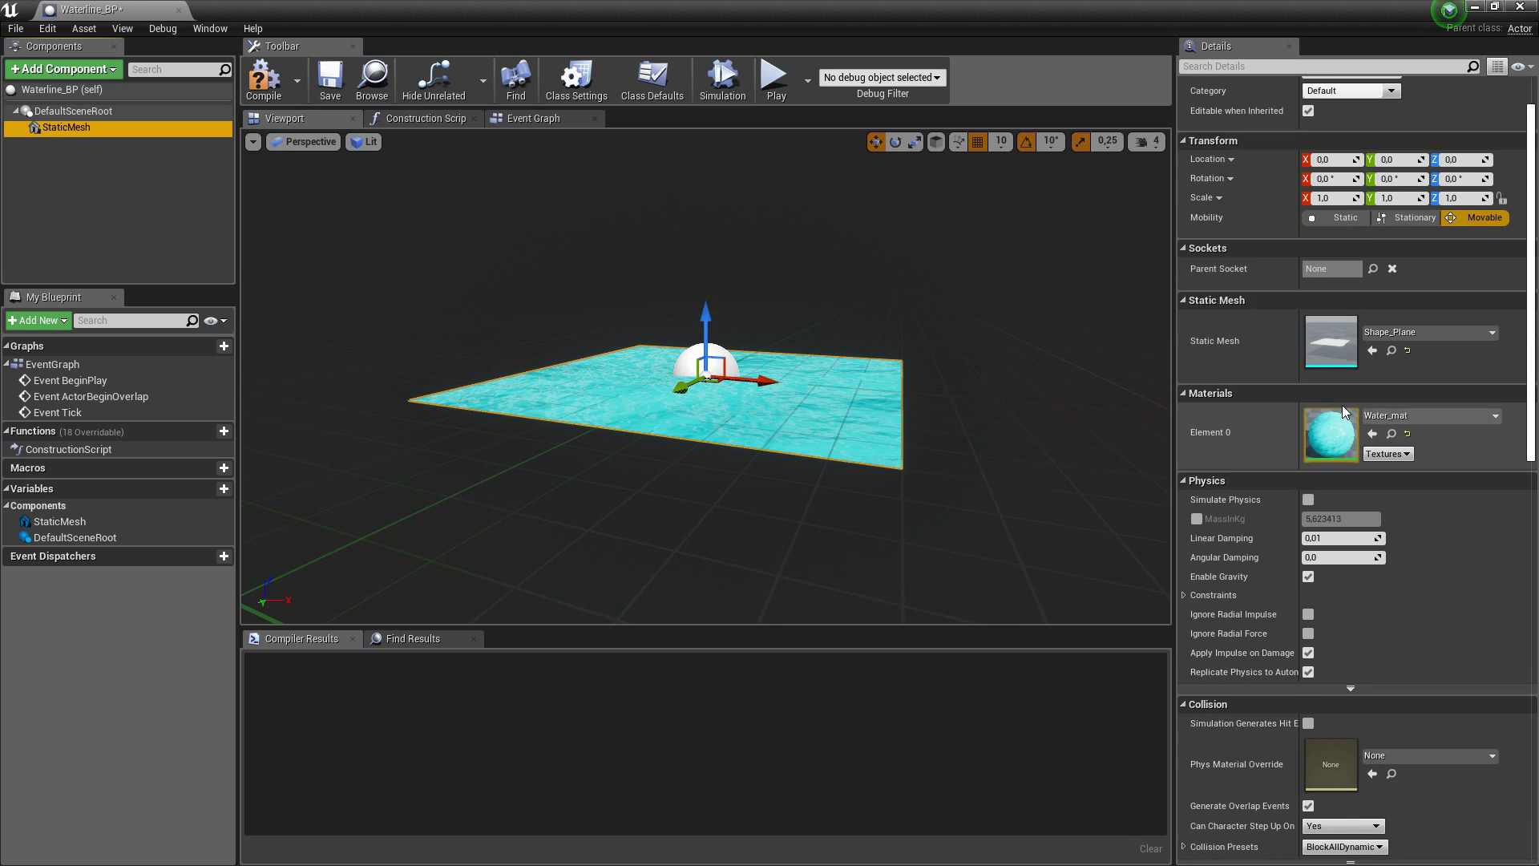
scroll(1387, 406, "down", 8)
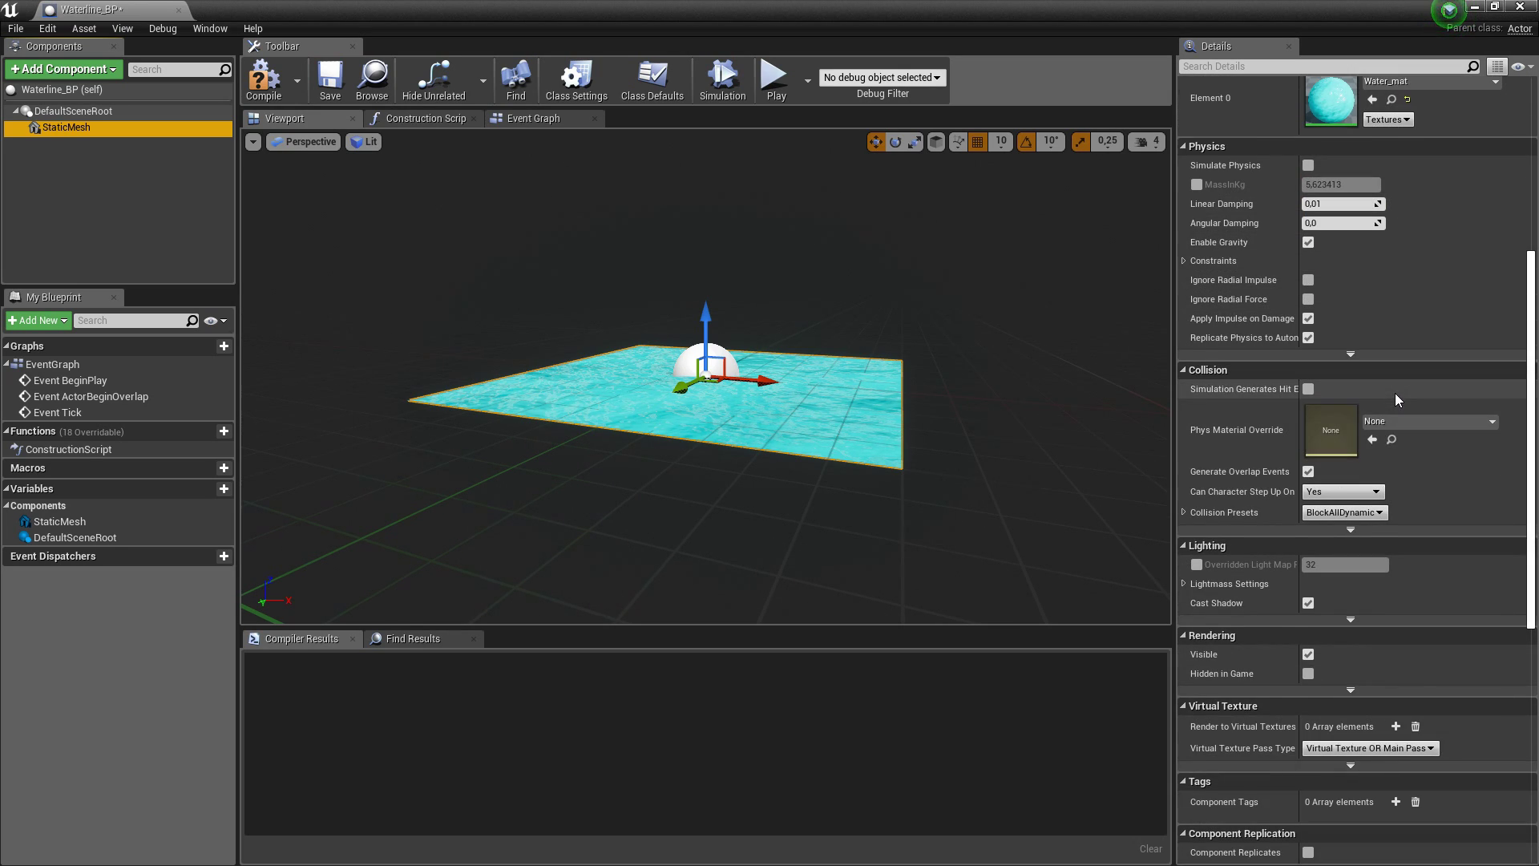
left_click(1364, 528)
left_click(1364, 513)
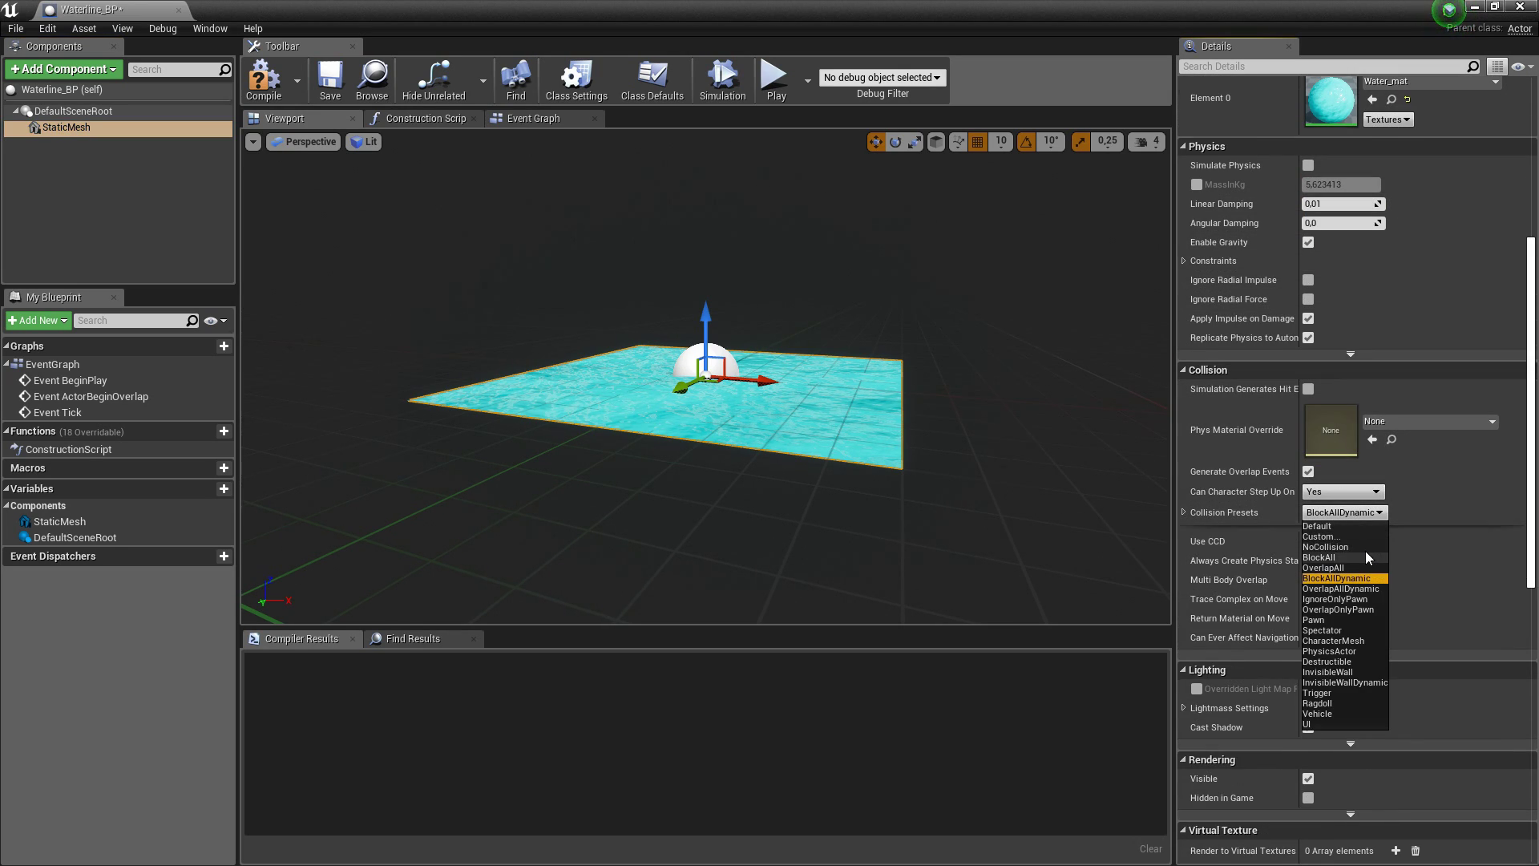
left_click(1364, 547)
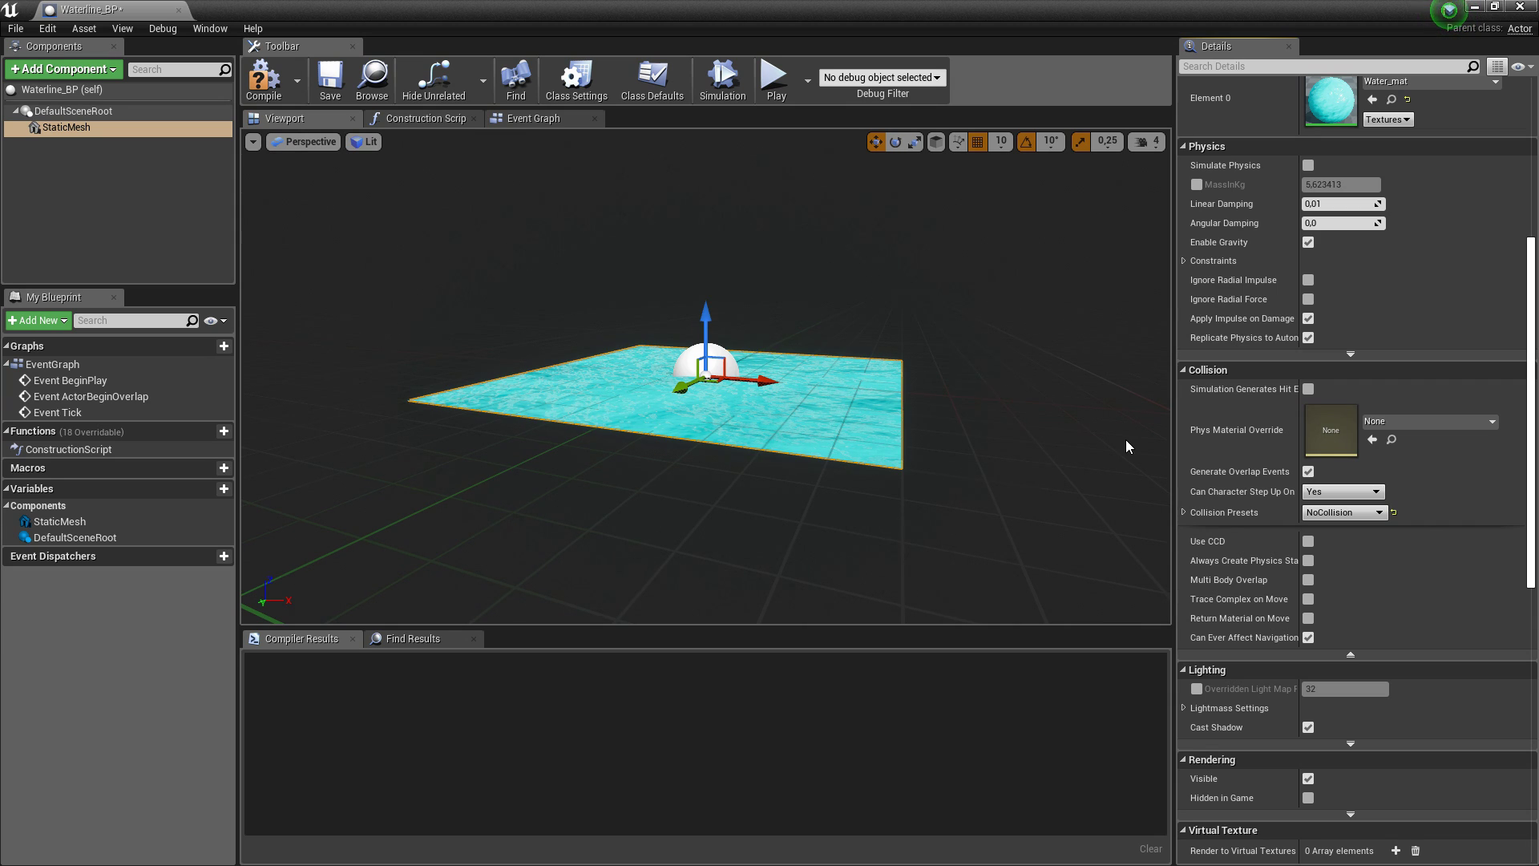
left_click(263, 88)
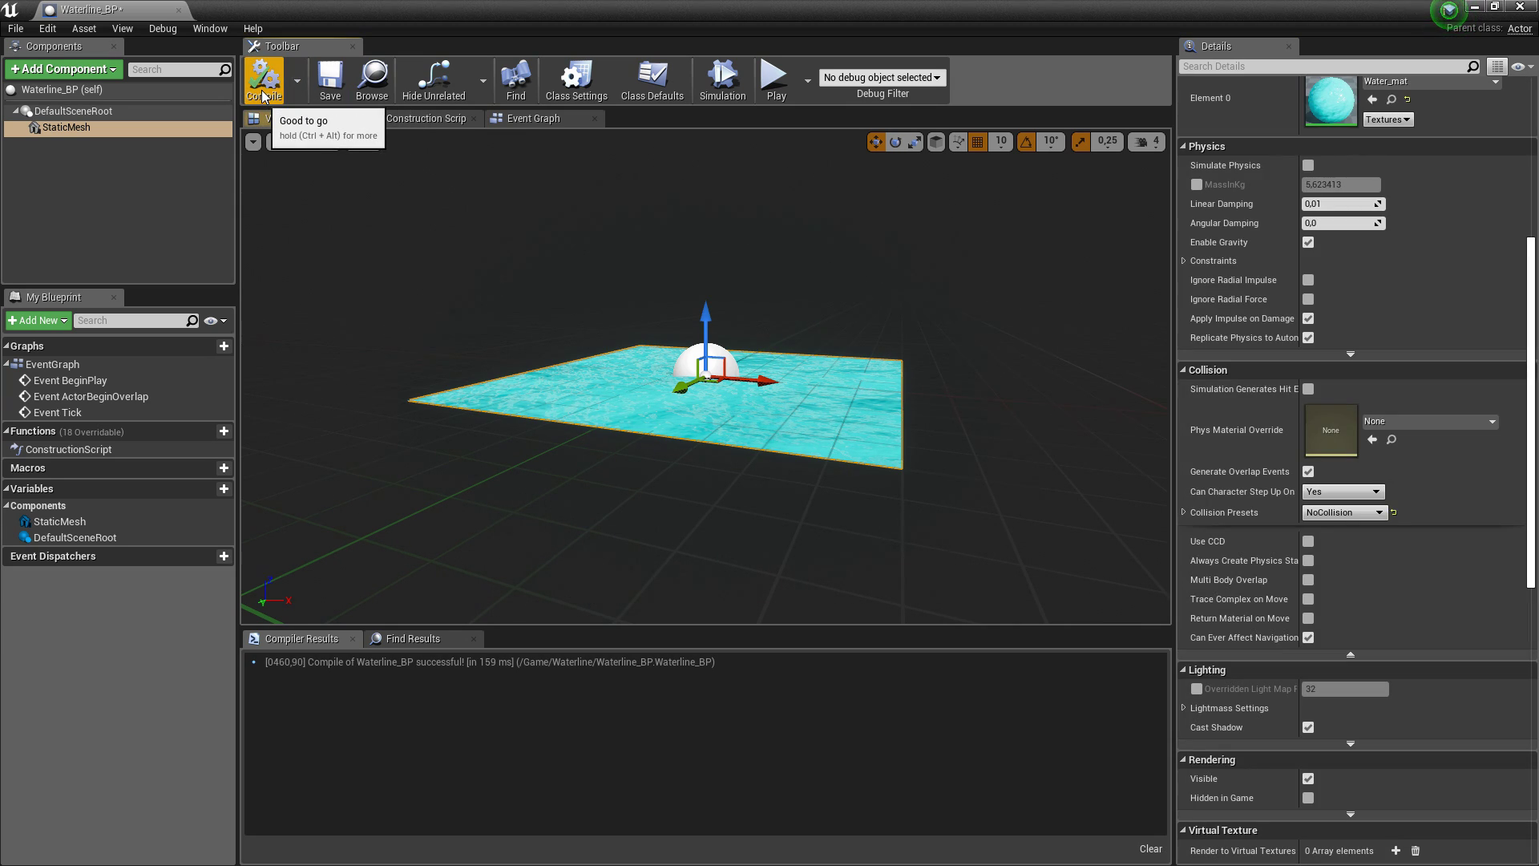
left_click(1475, 7)
Place Waterline_BP in the level, raise it to Z 190 and scale it 40×40.
left_click_drag(320, 718, 569, 449)
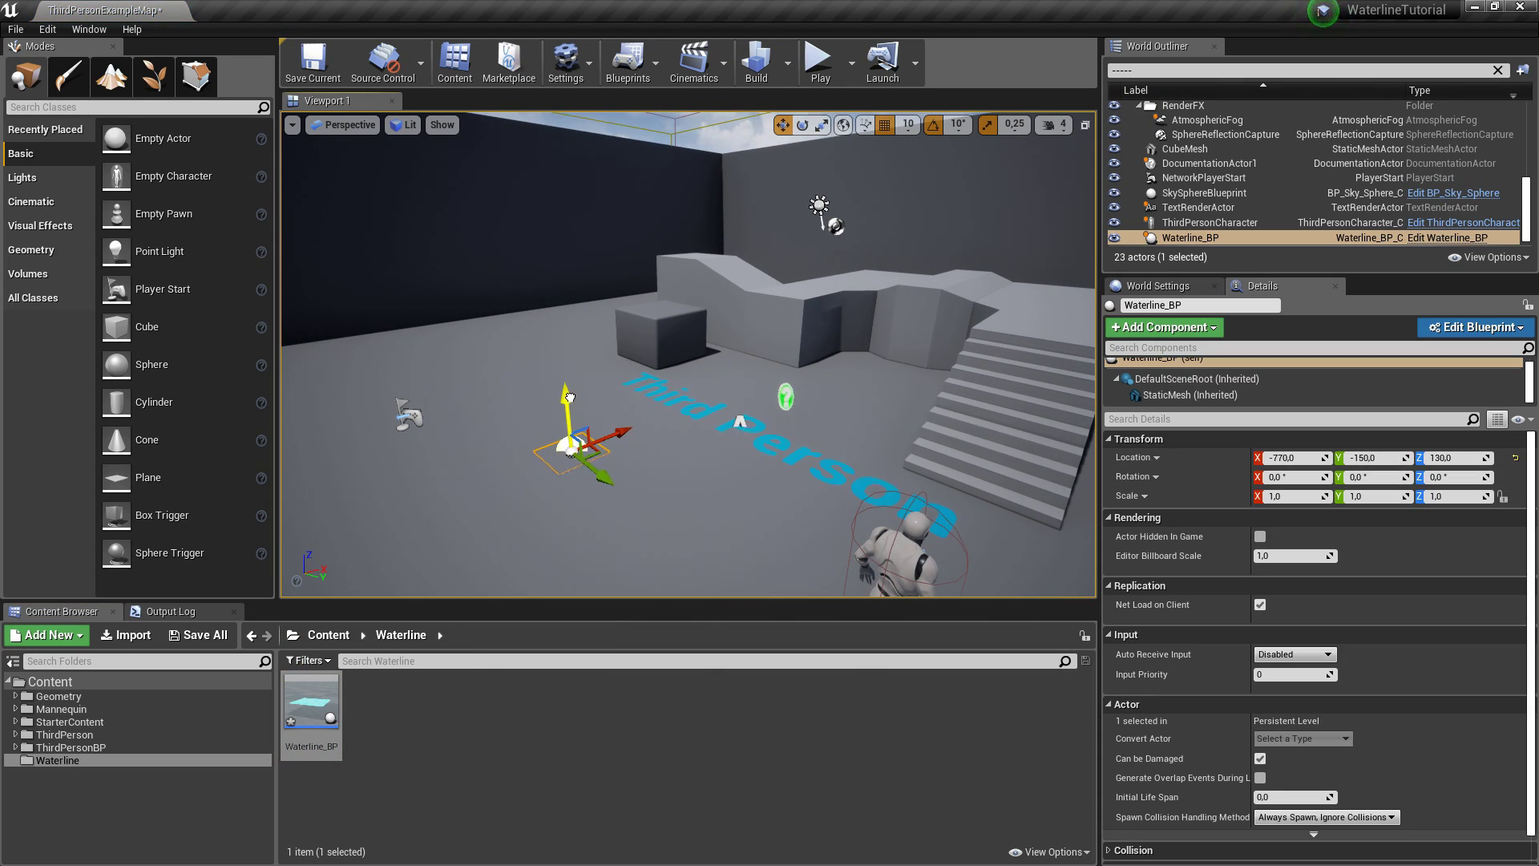
left_click_drag(569, 397, 565, 358)
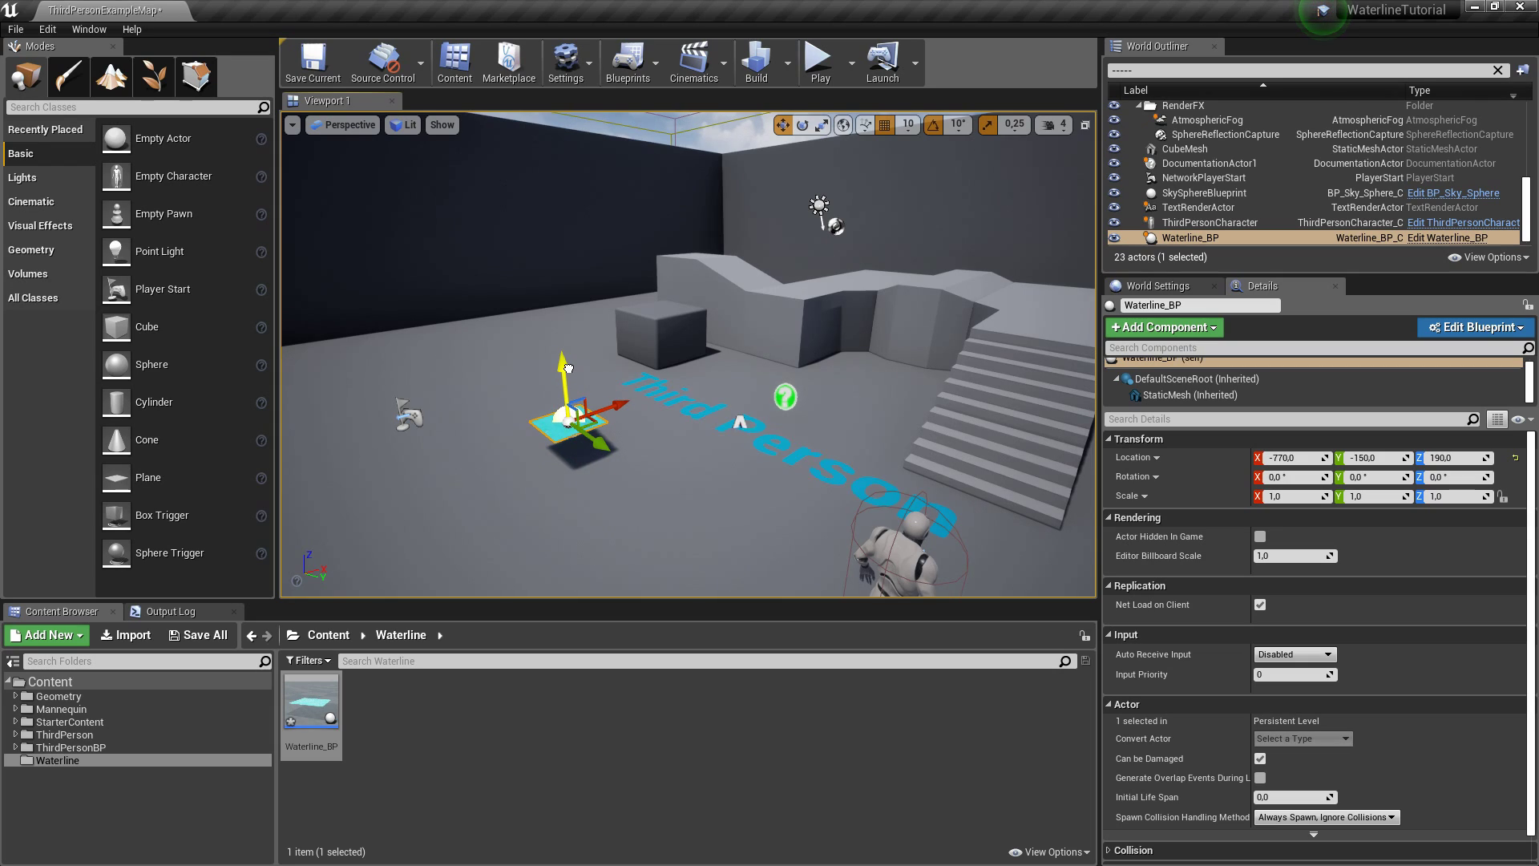
left_click(1275, 495)
type("40")
key("Tab")
type("40")
key("Return")
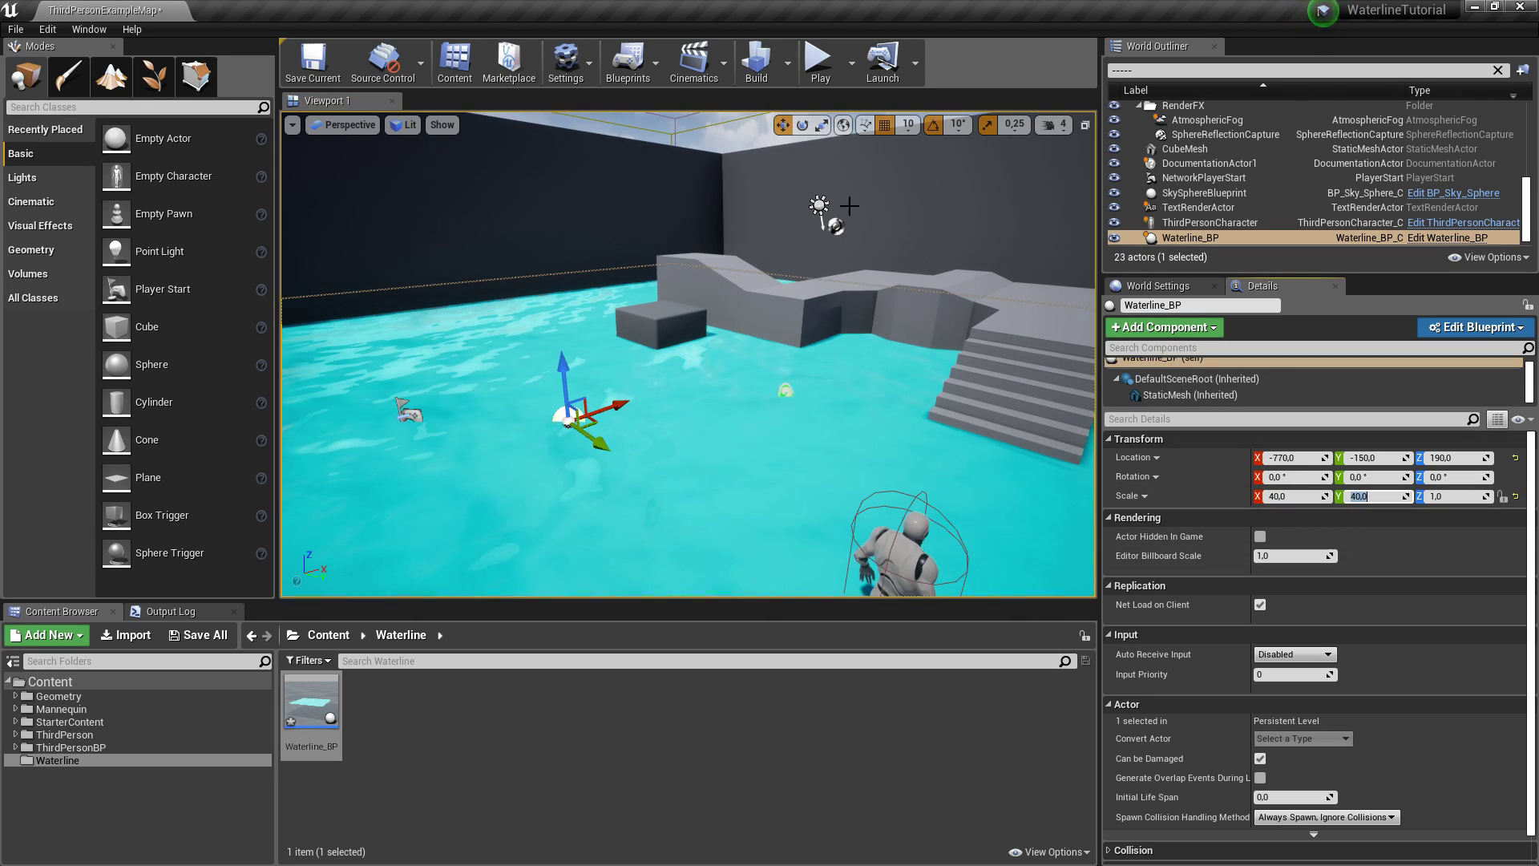
Play-test the level fullscreen, walking through the water, then stop and restore the editor.
left_click(818, 60)
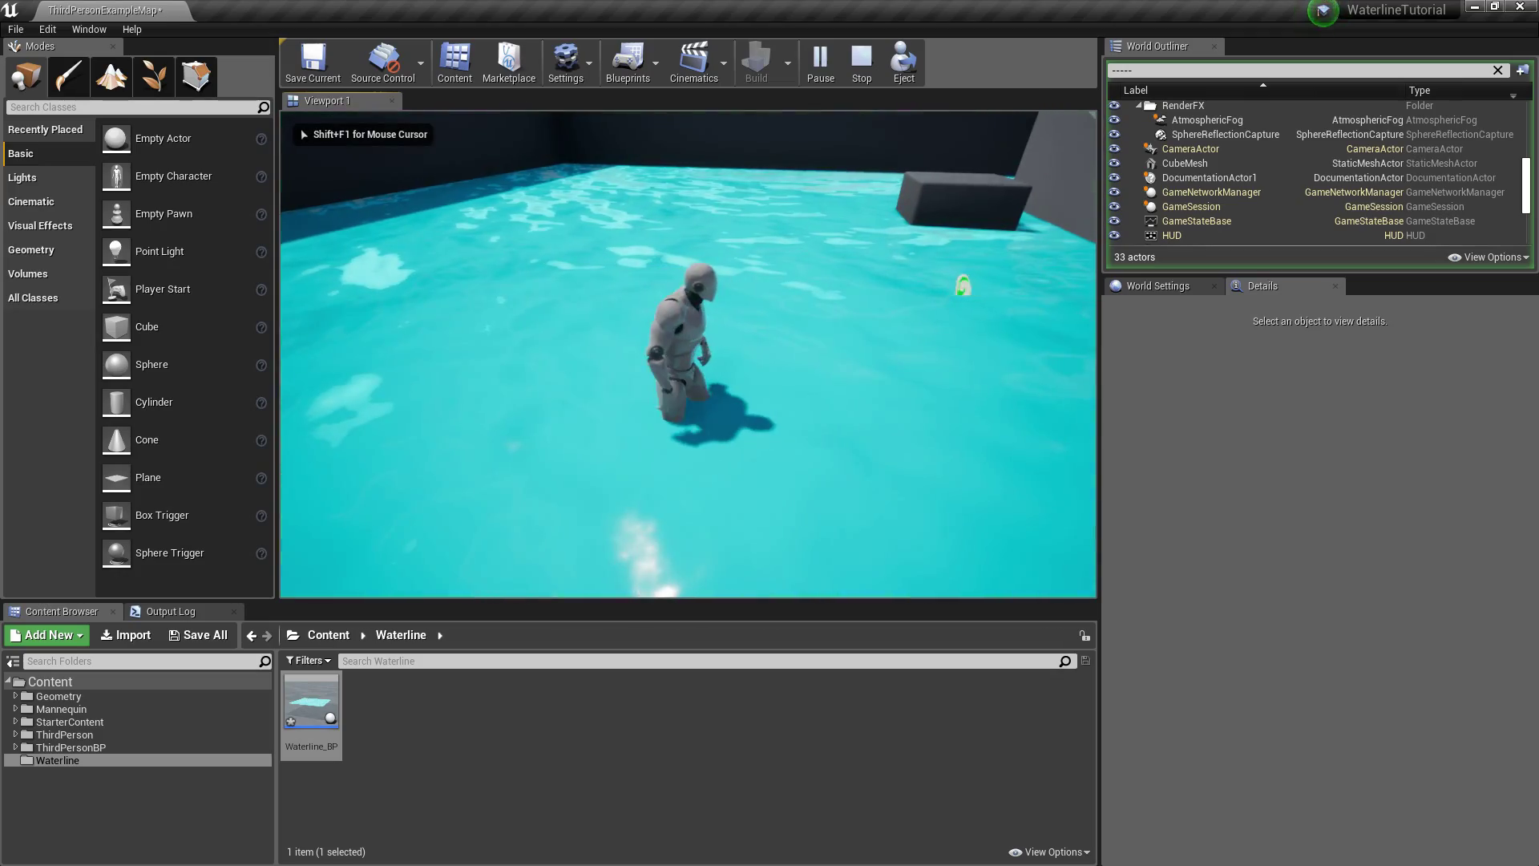
key("F11")
key("w")
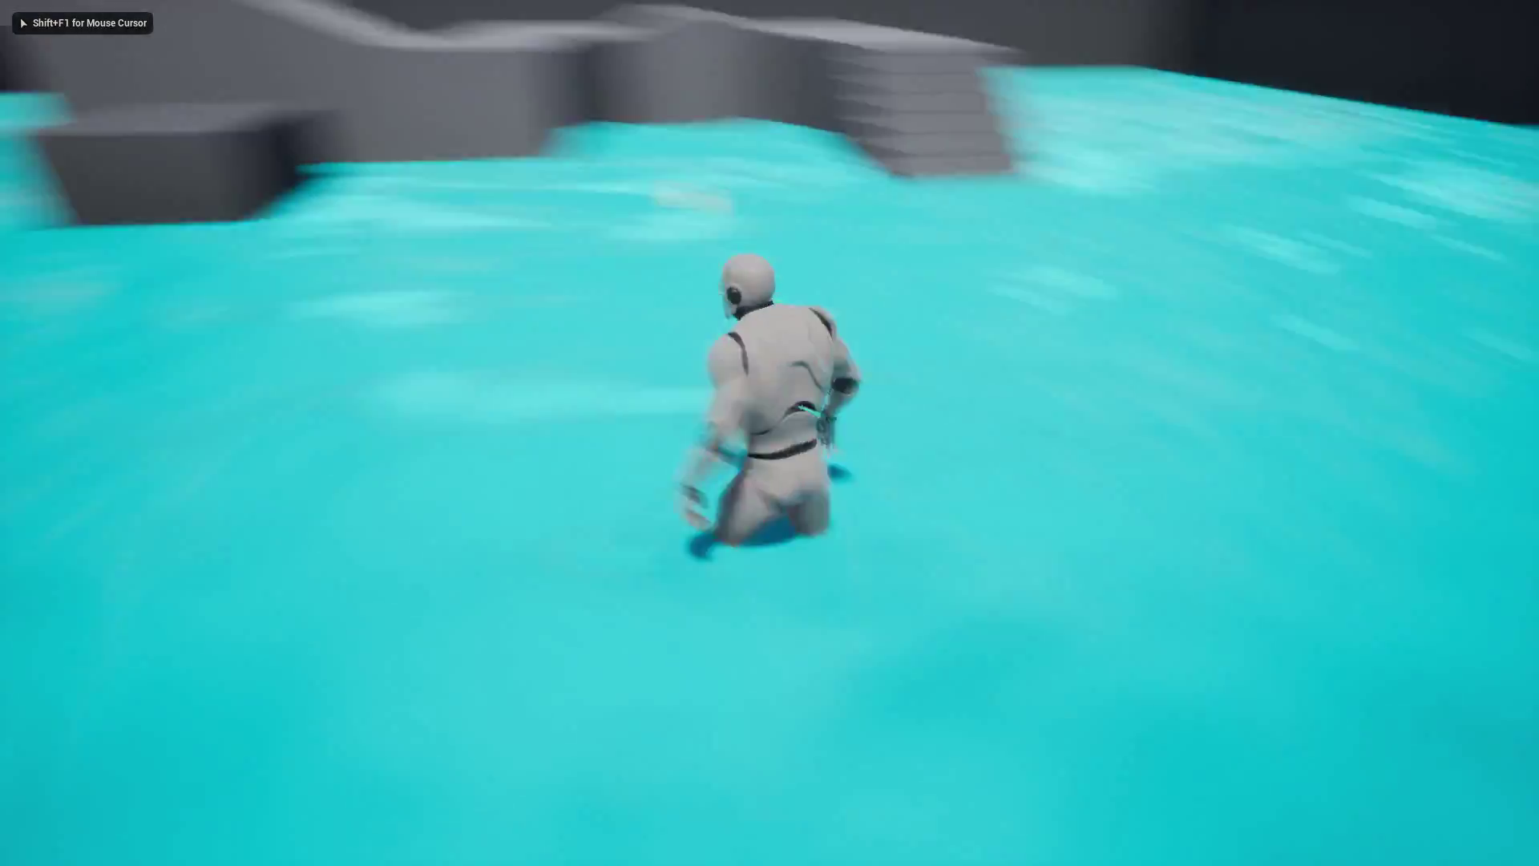
key("a")
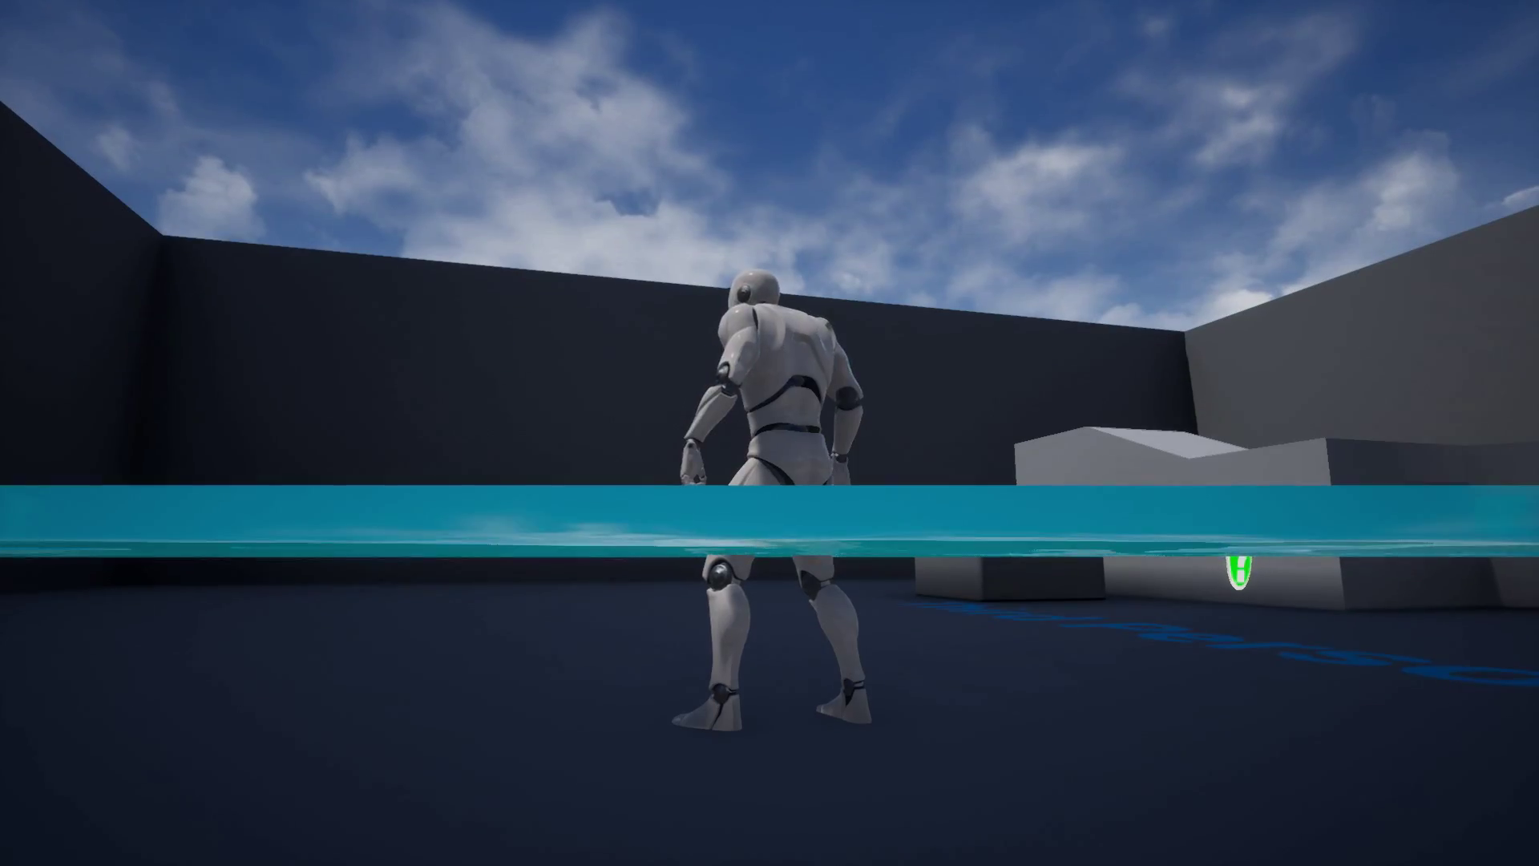
key("Escape")
key("F11")
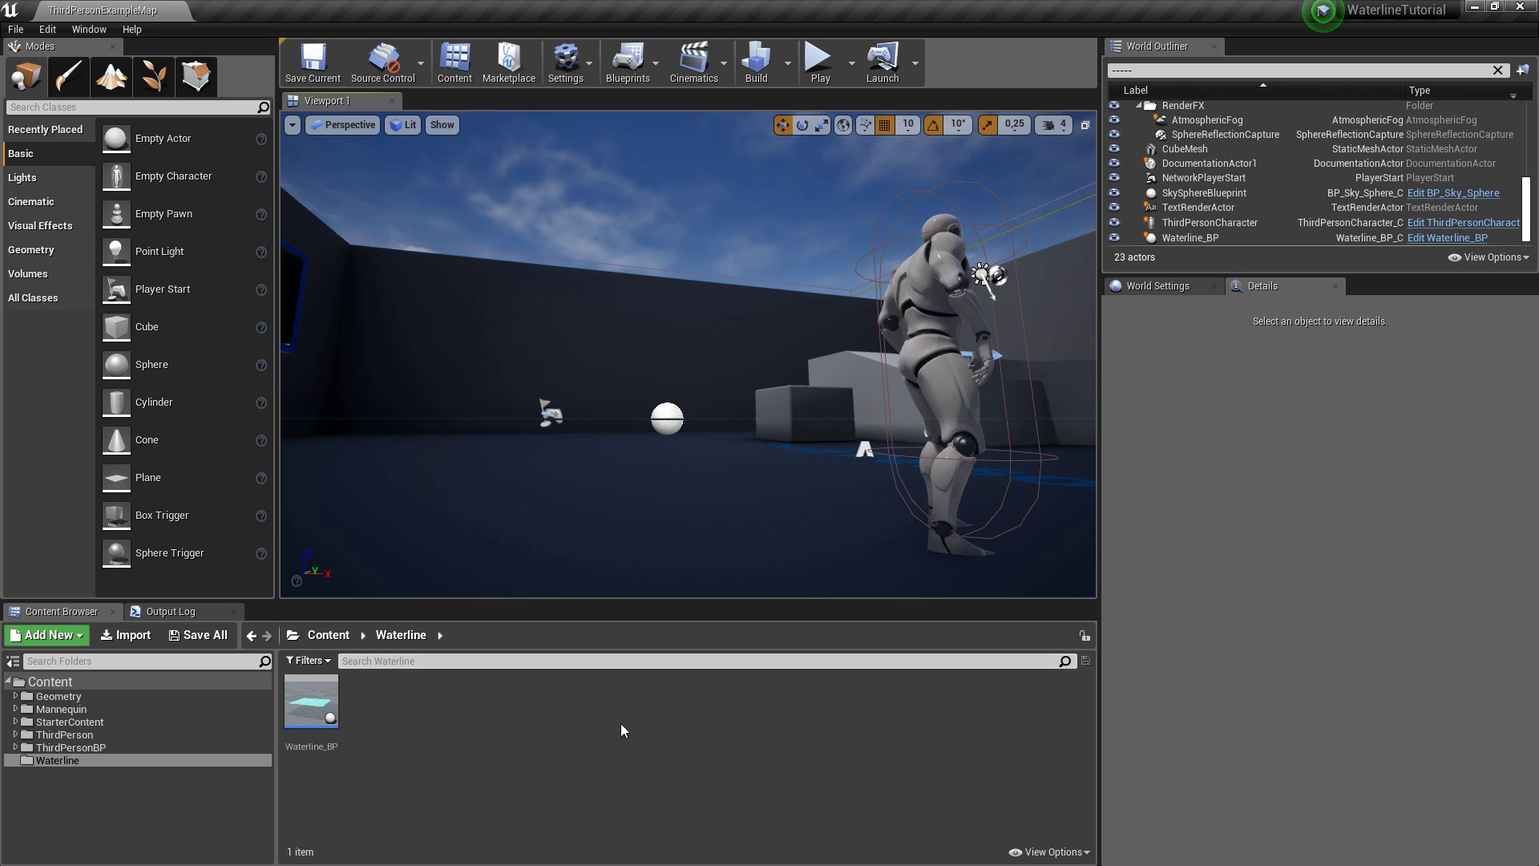
Add a Material Function asset named CetClipPlane_MF in Waterline and open it in the material editor.
right_click(503, 730)
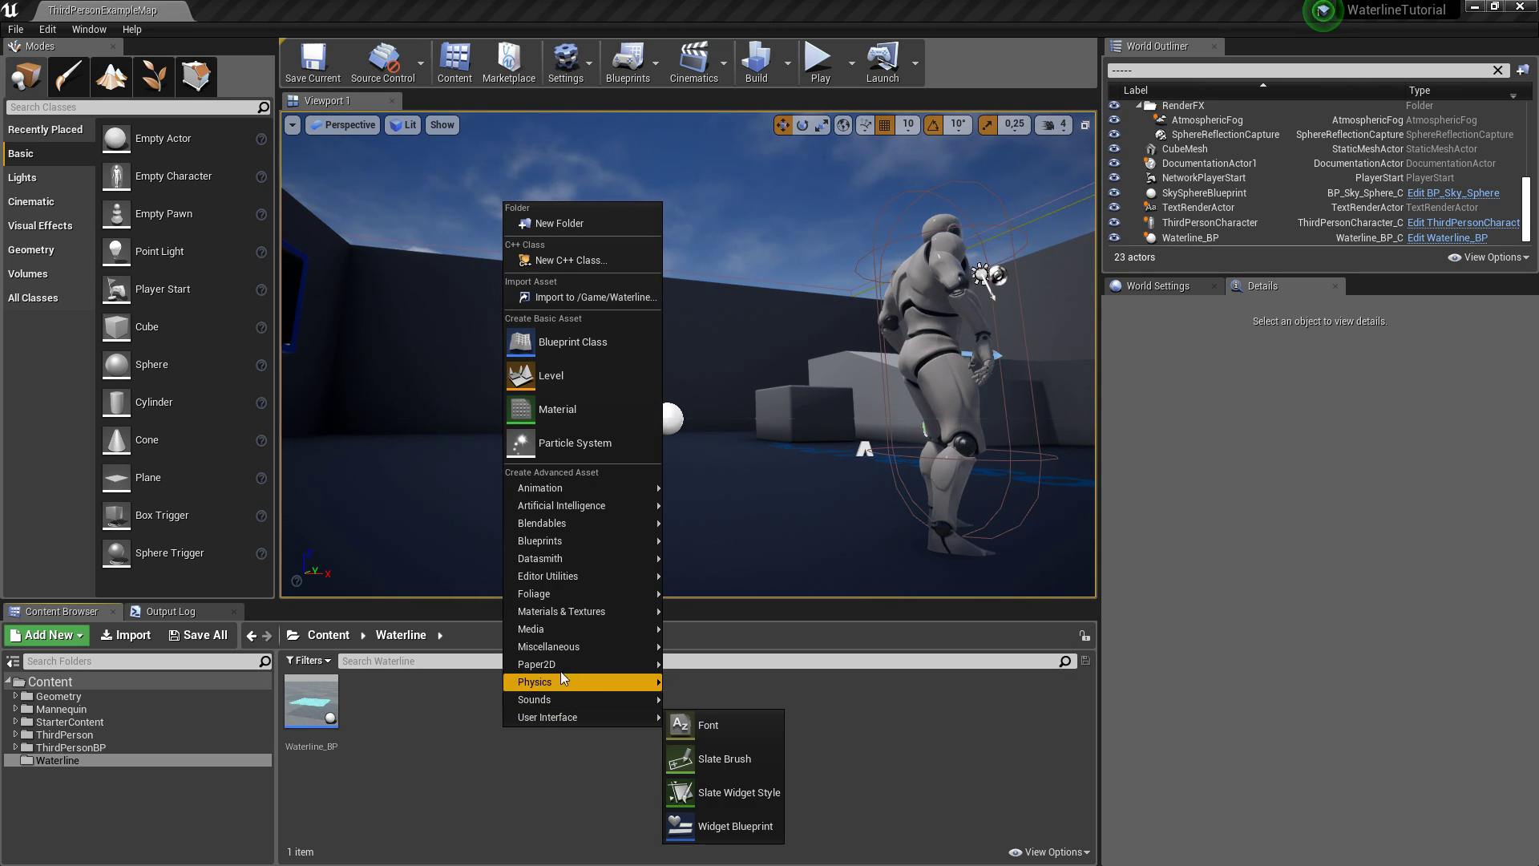
mouse_move(575, 616)
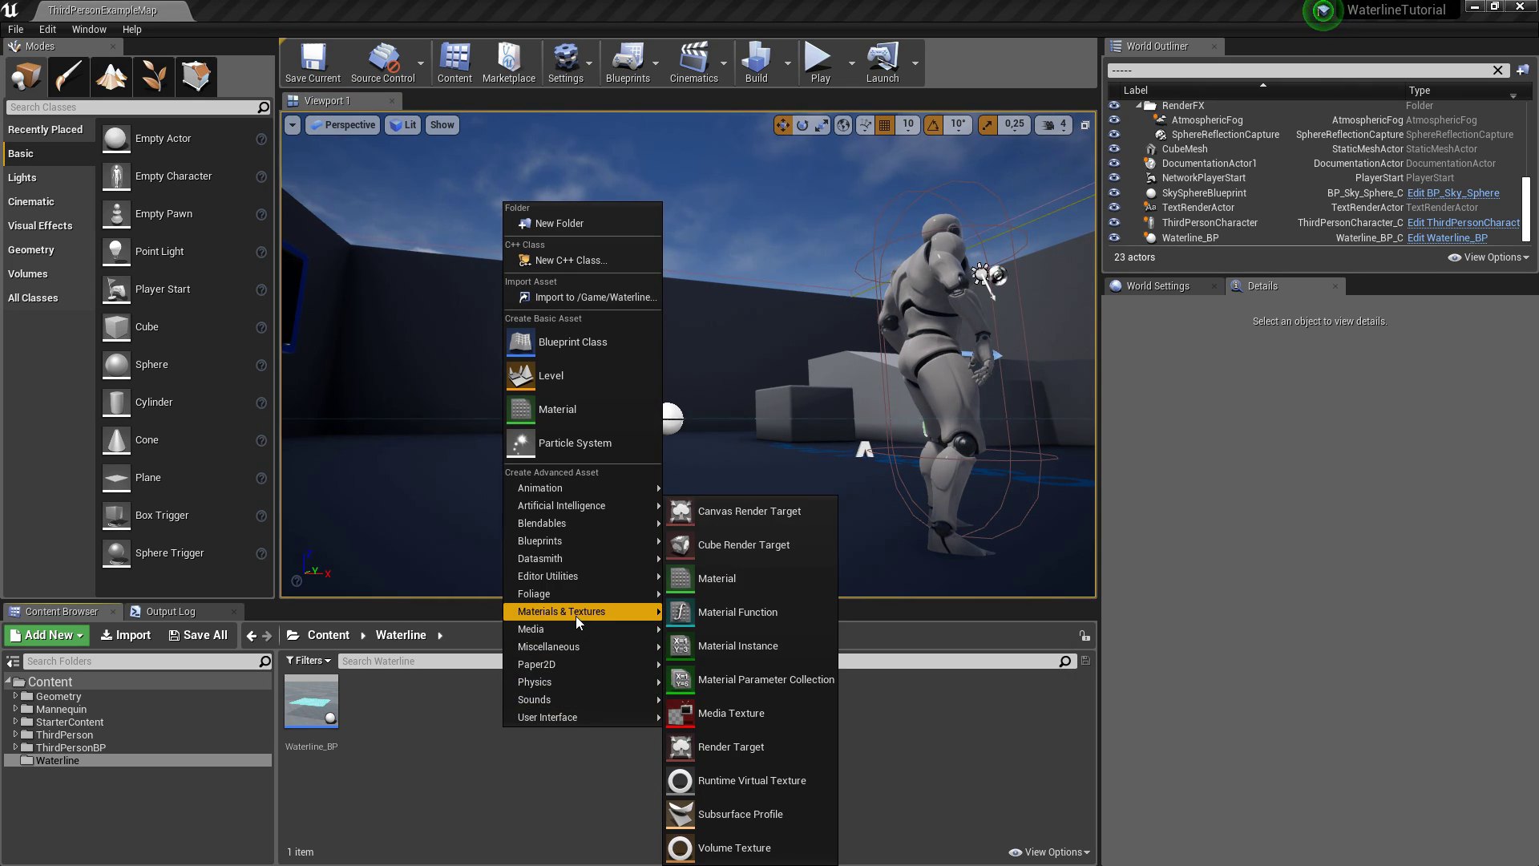
left_click(739, 611)
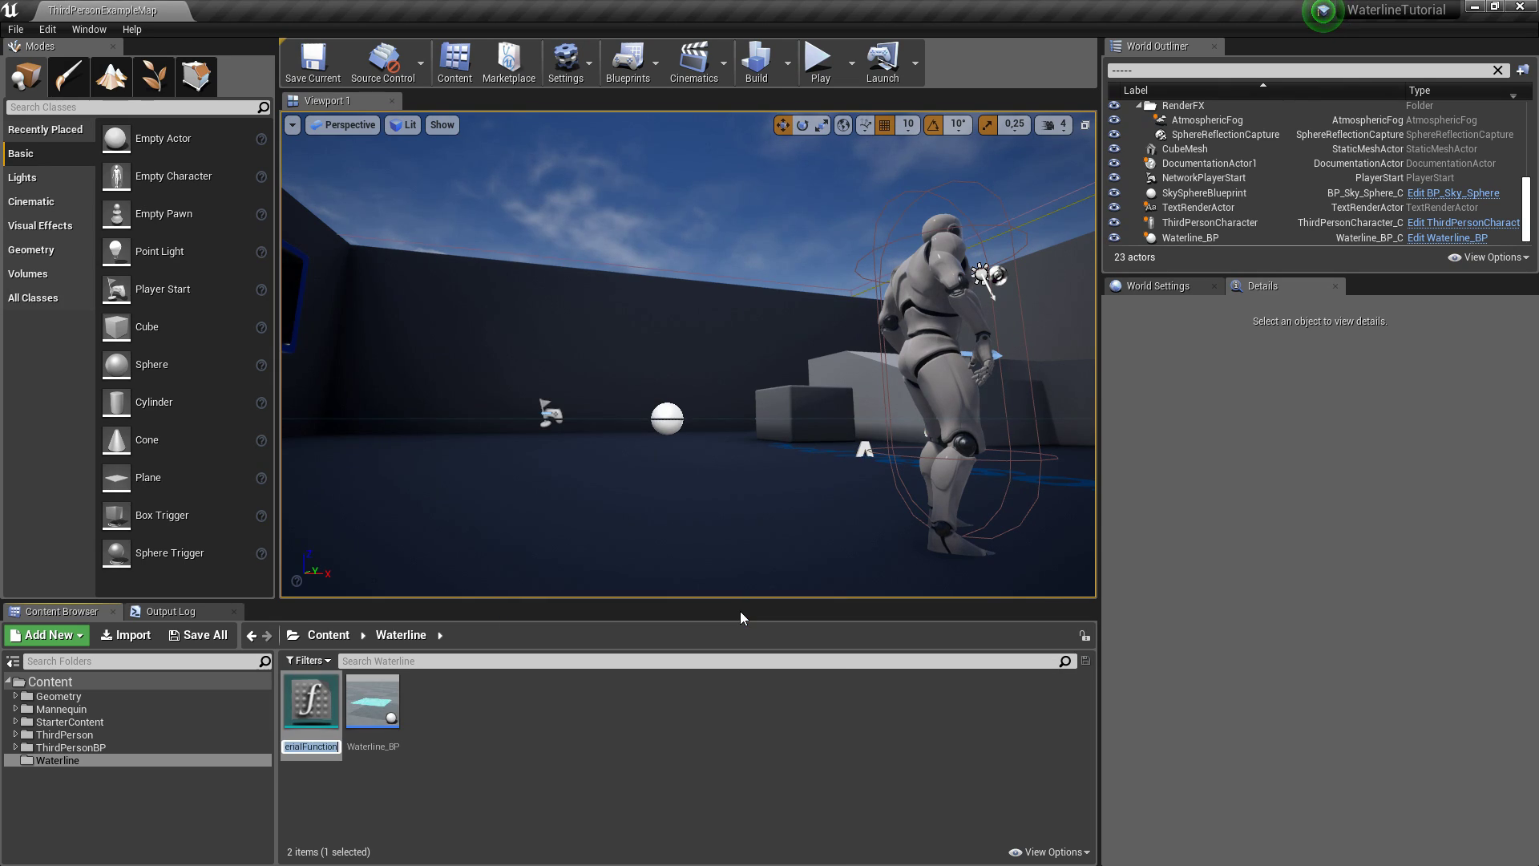
type("C")
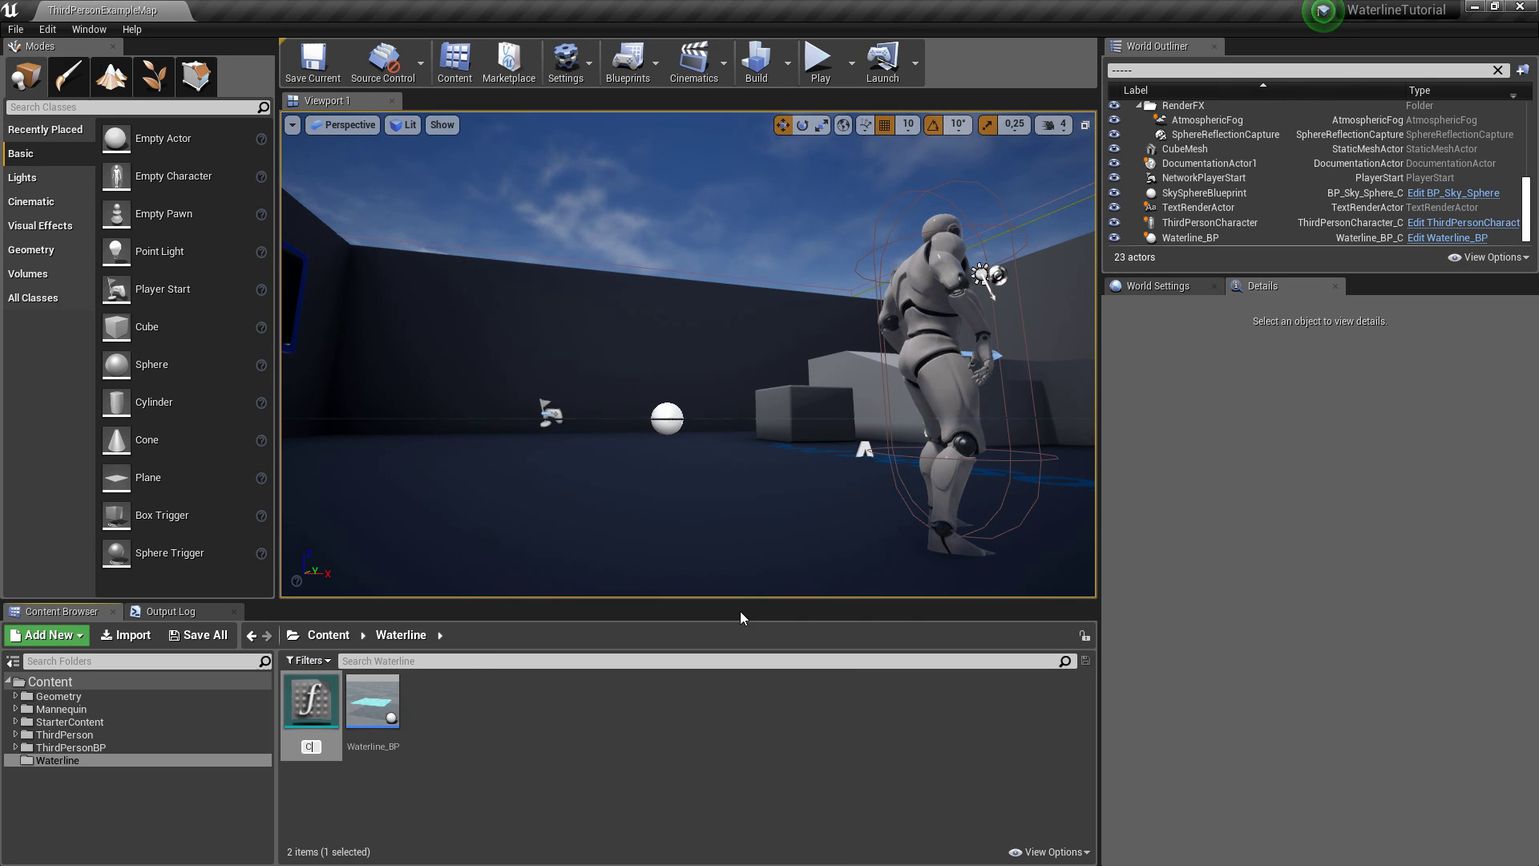
type("etClipPla")
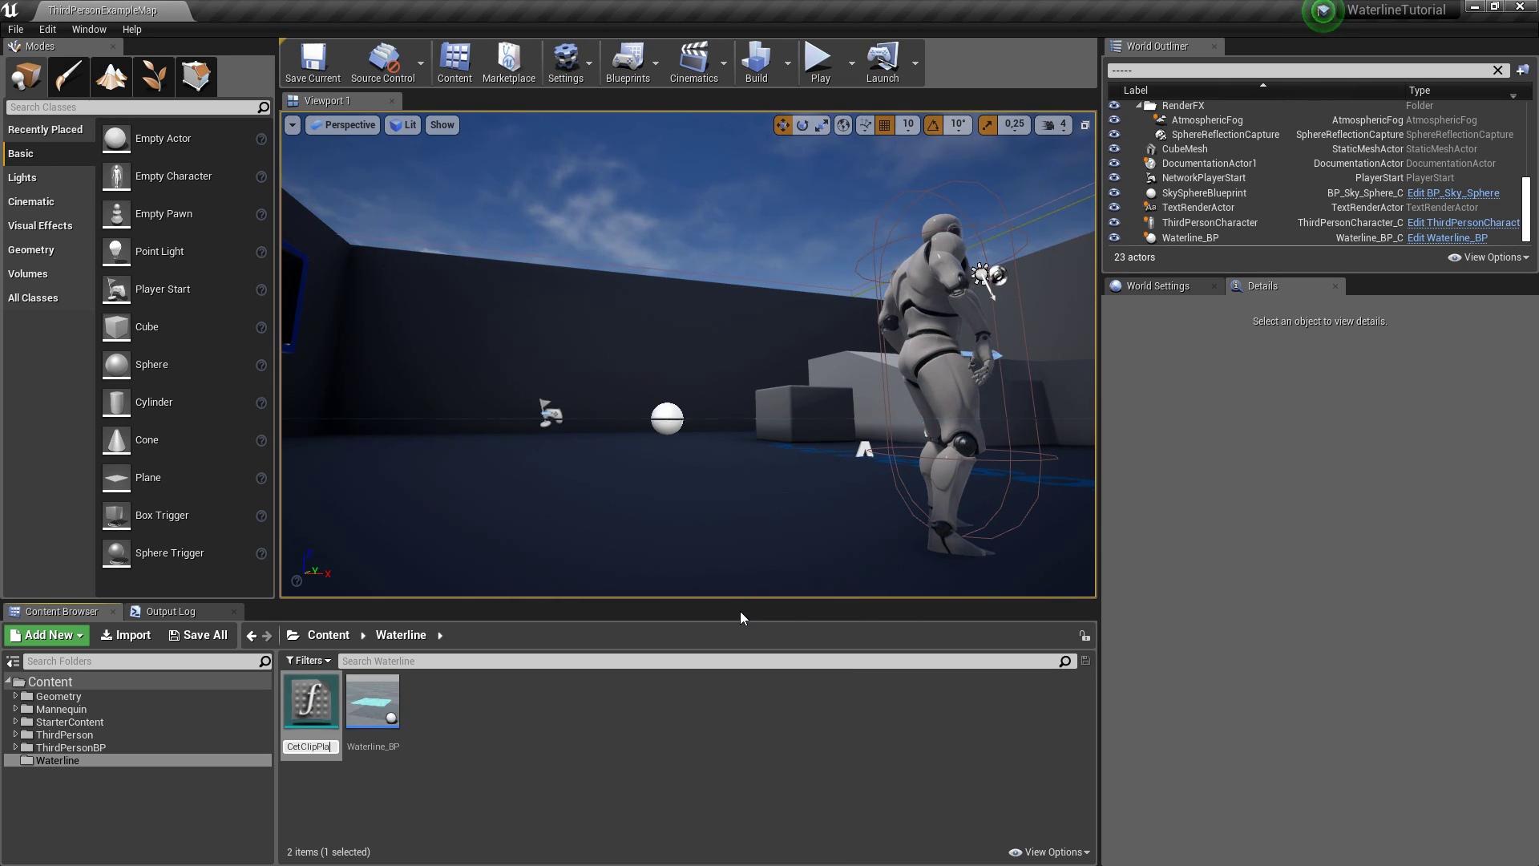
type("ne_MF")
key("Return")
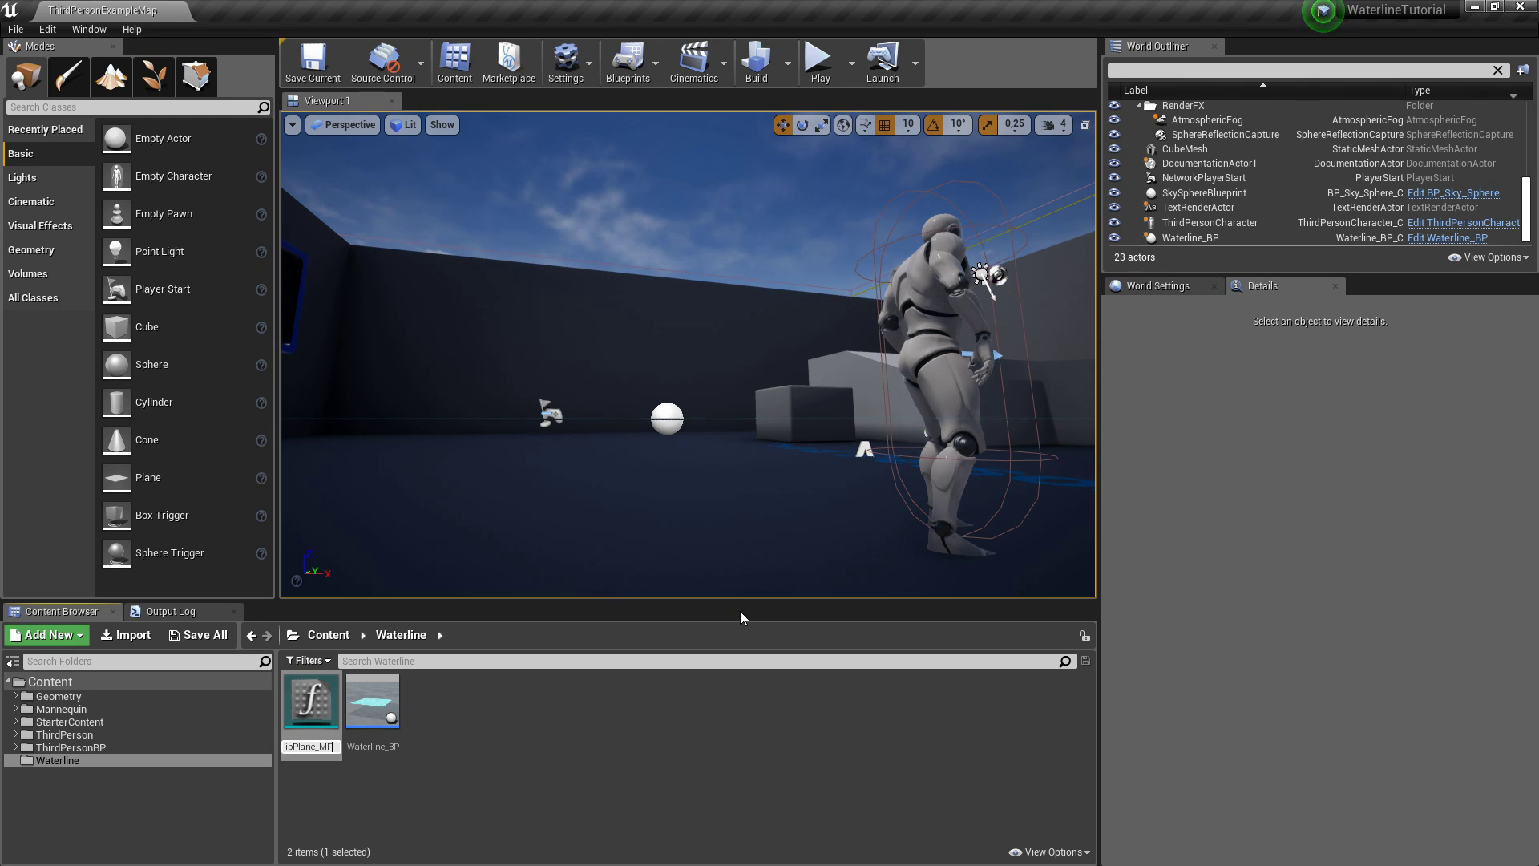
double_click(373, 699)
double_click(326, 690)
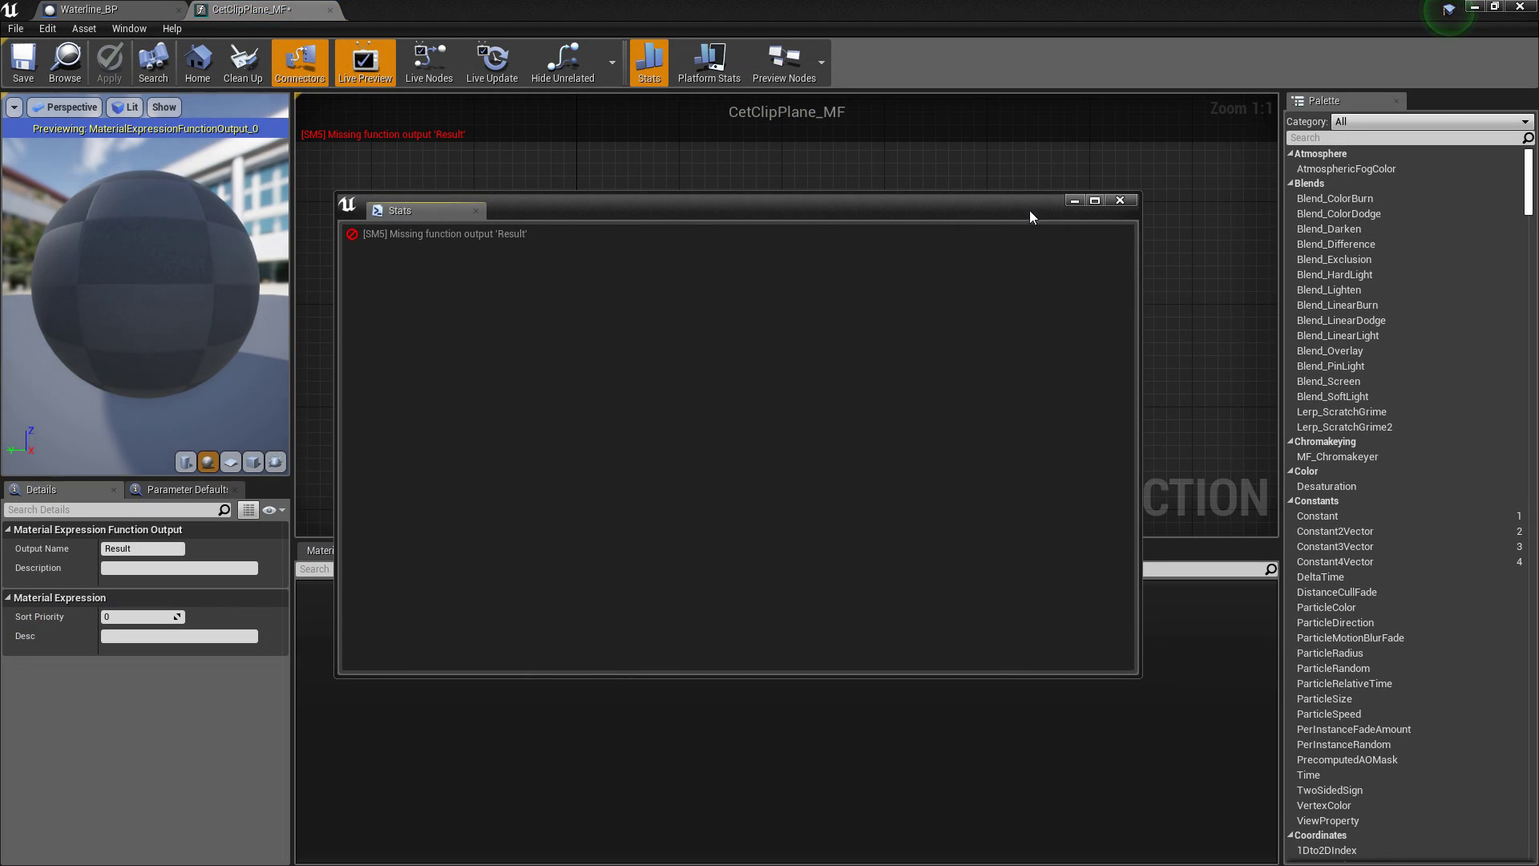
Dismiss the stats report and add Camera Position and Camera Vector nodes to the graph.
left_click(1120, 200)
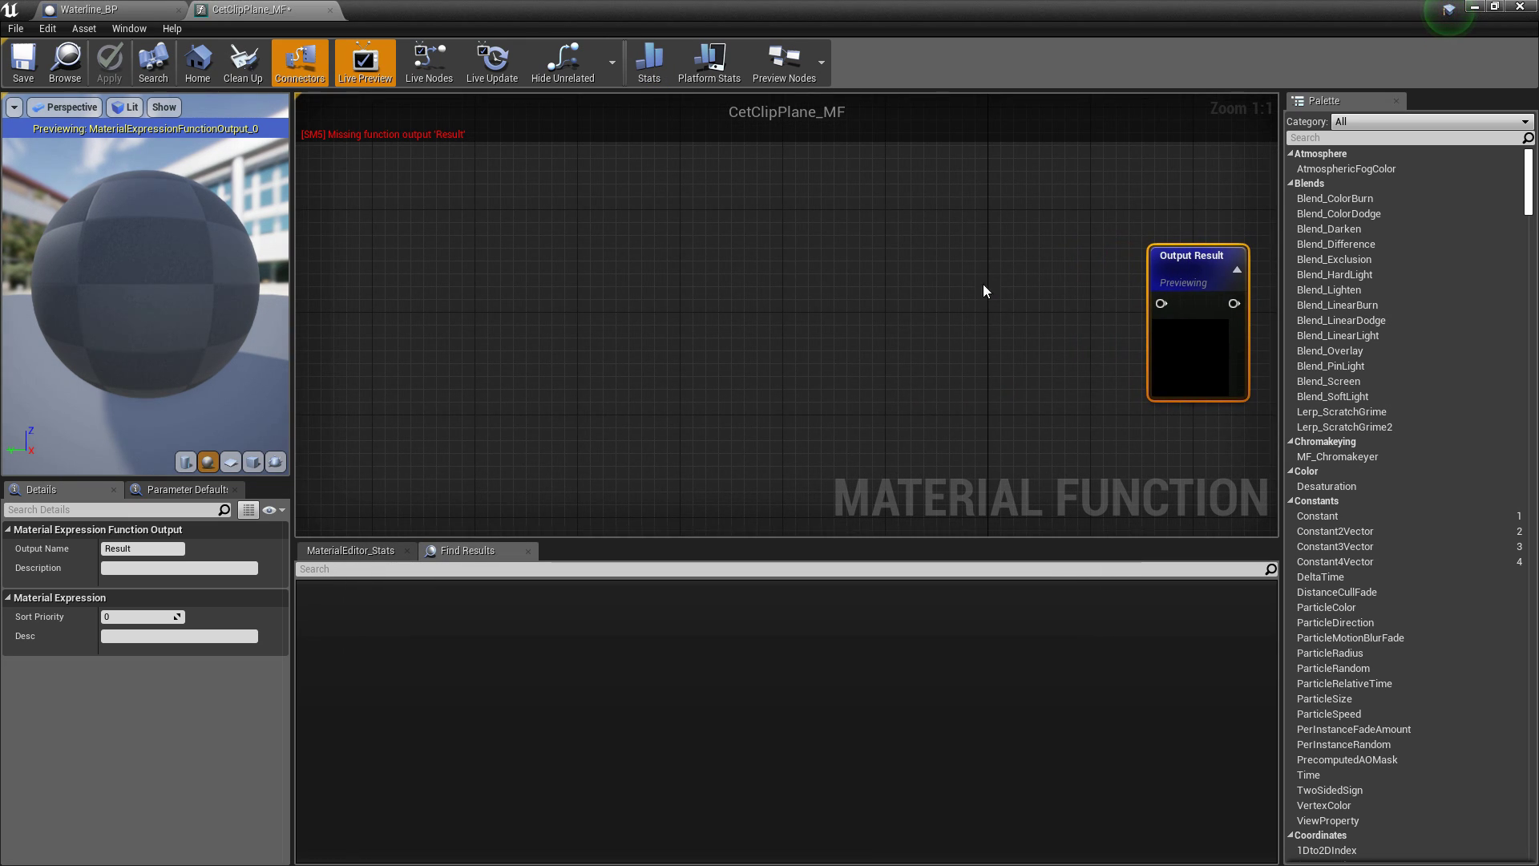
right_click(604, 289)
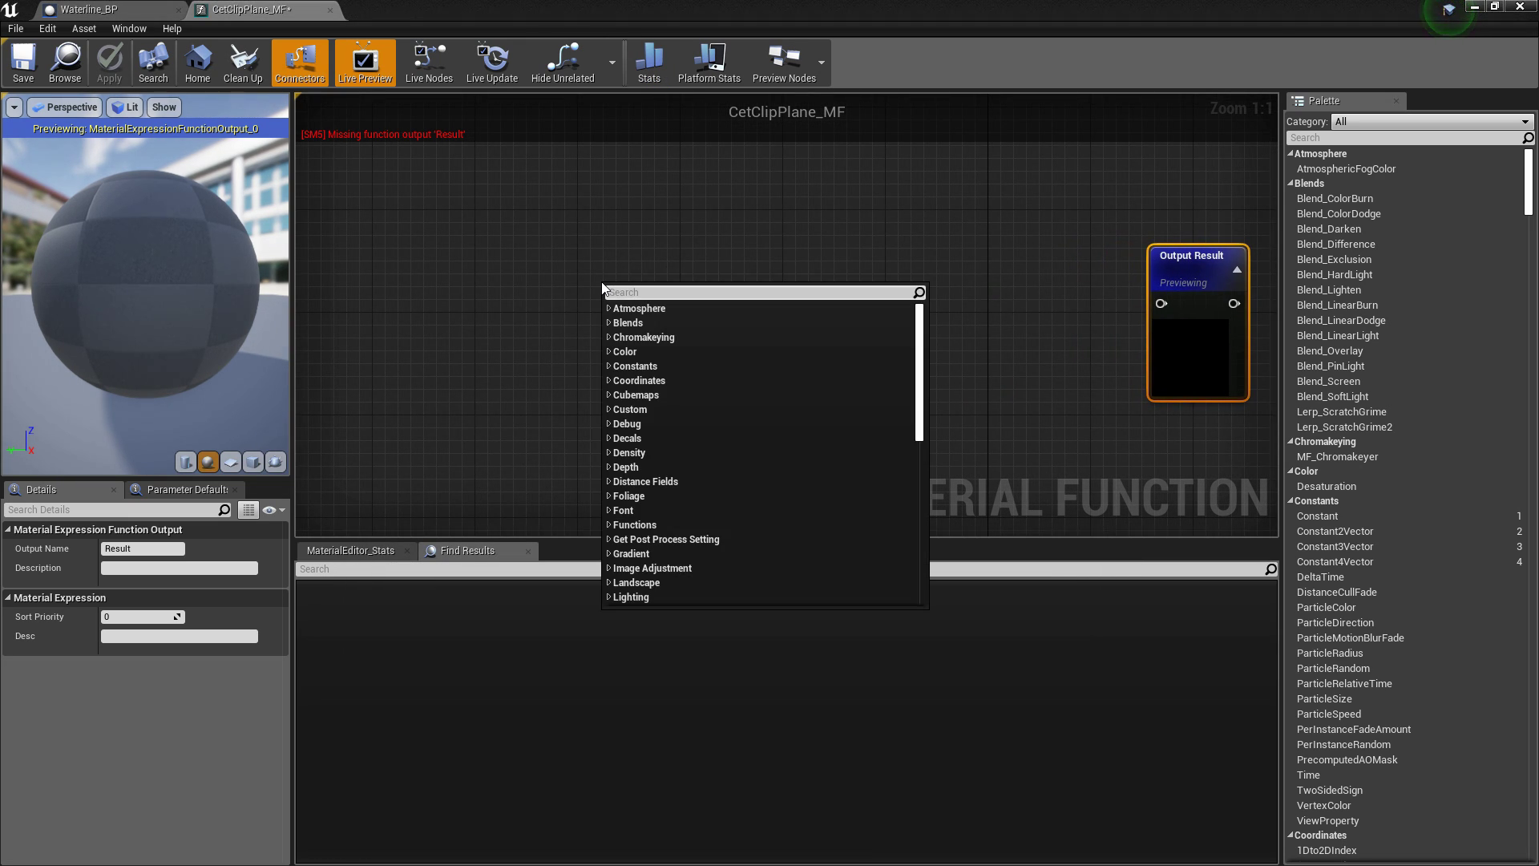
type("camer")
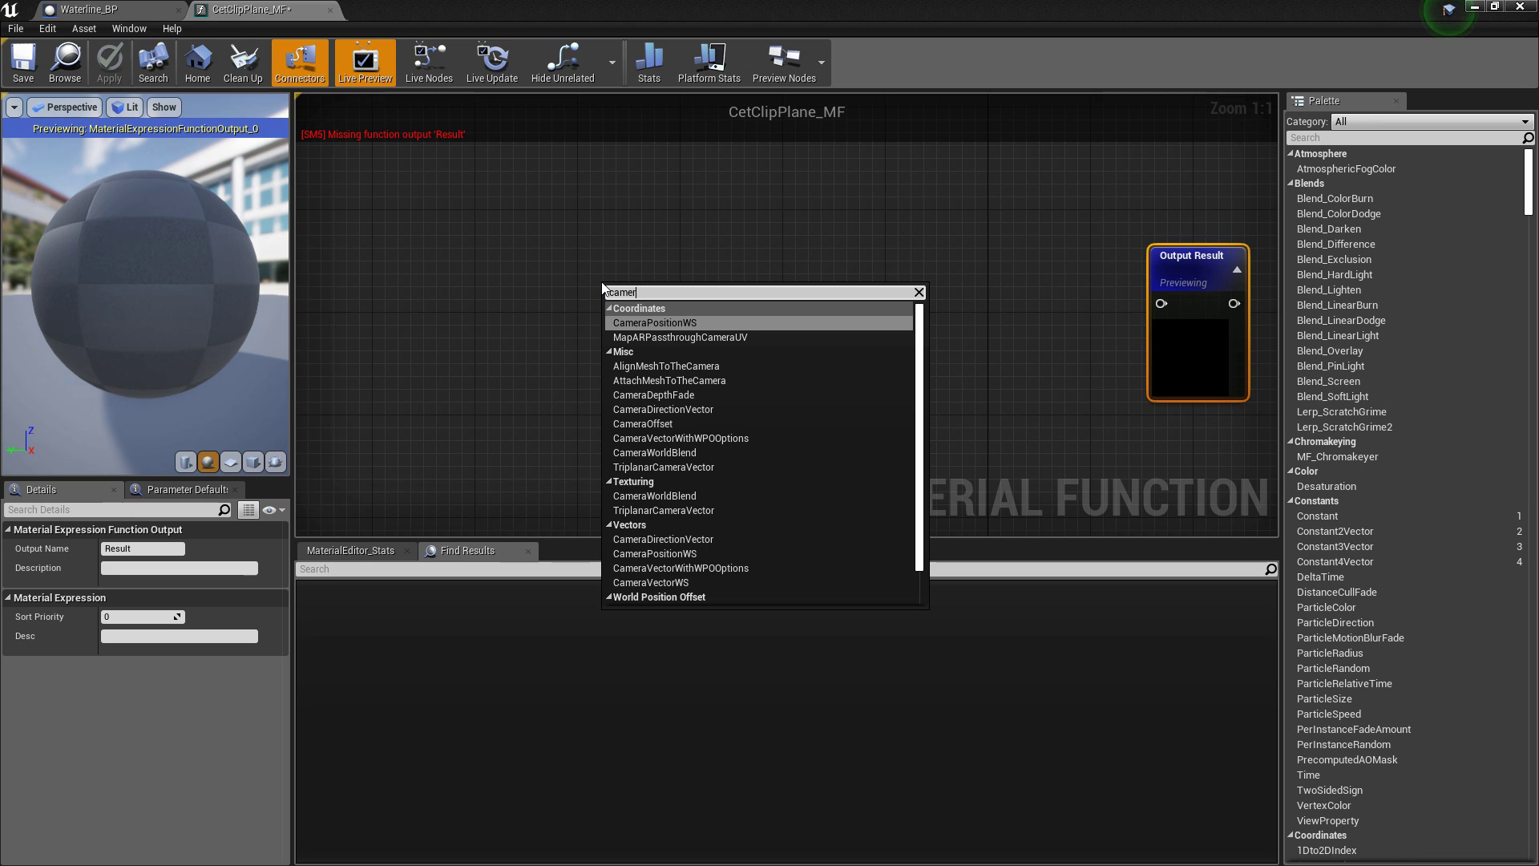
key("Return")
left_click_drag(628, 299, 564, 238)
right_click(631, 353)
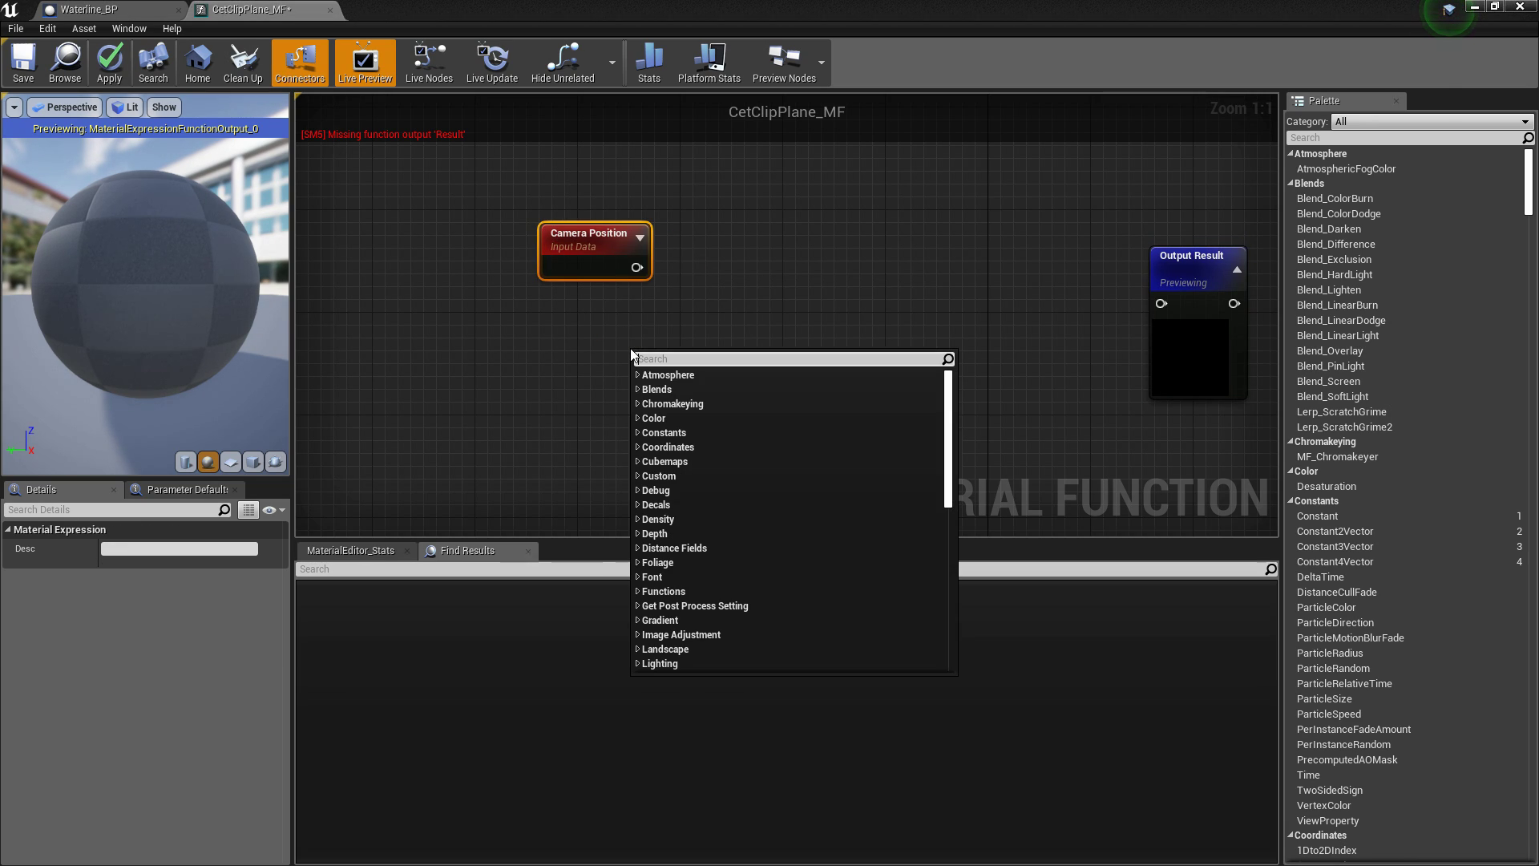
type("camera vec")
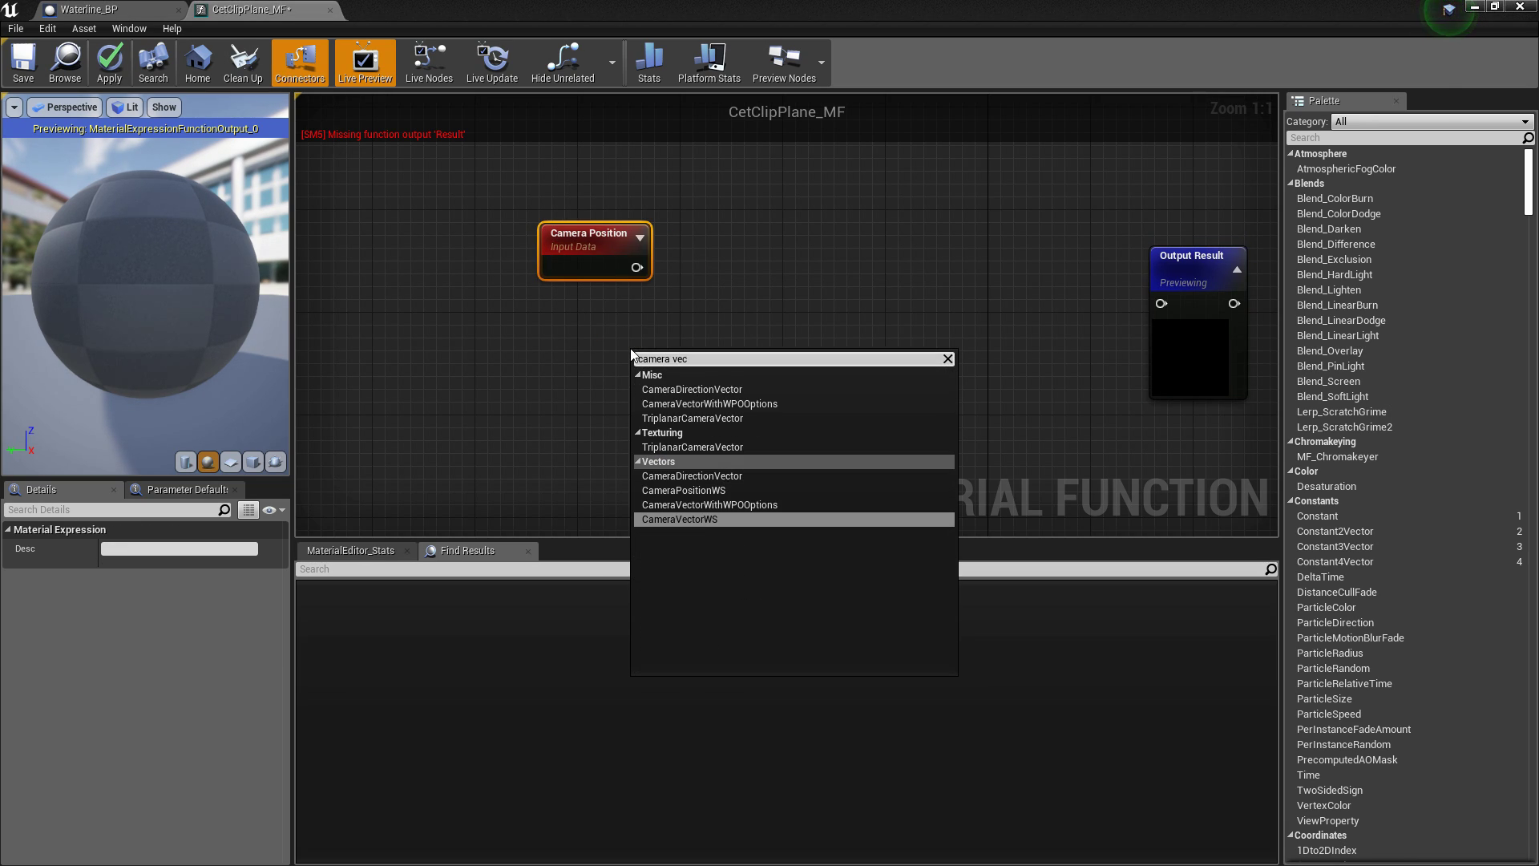
key("Return")
left_click_drag(666, 354, 435, 256)
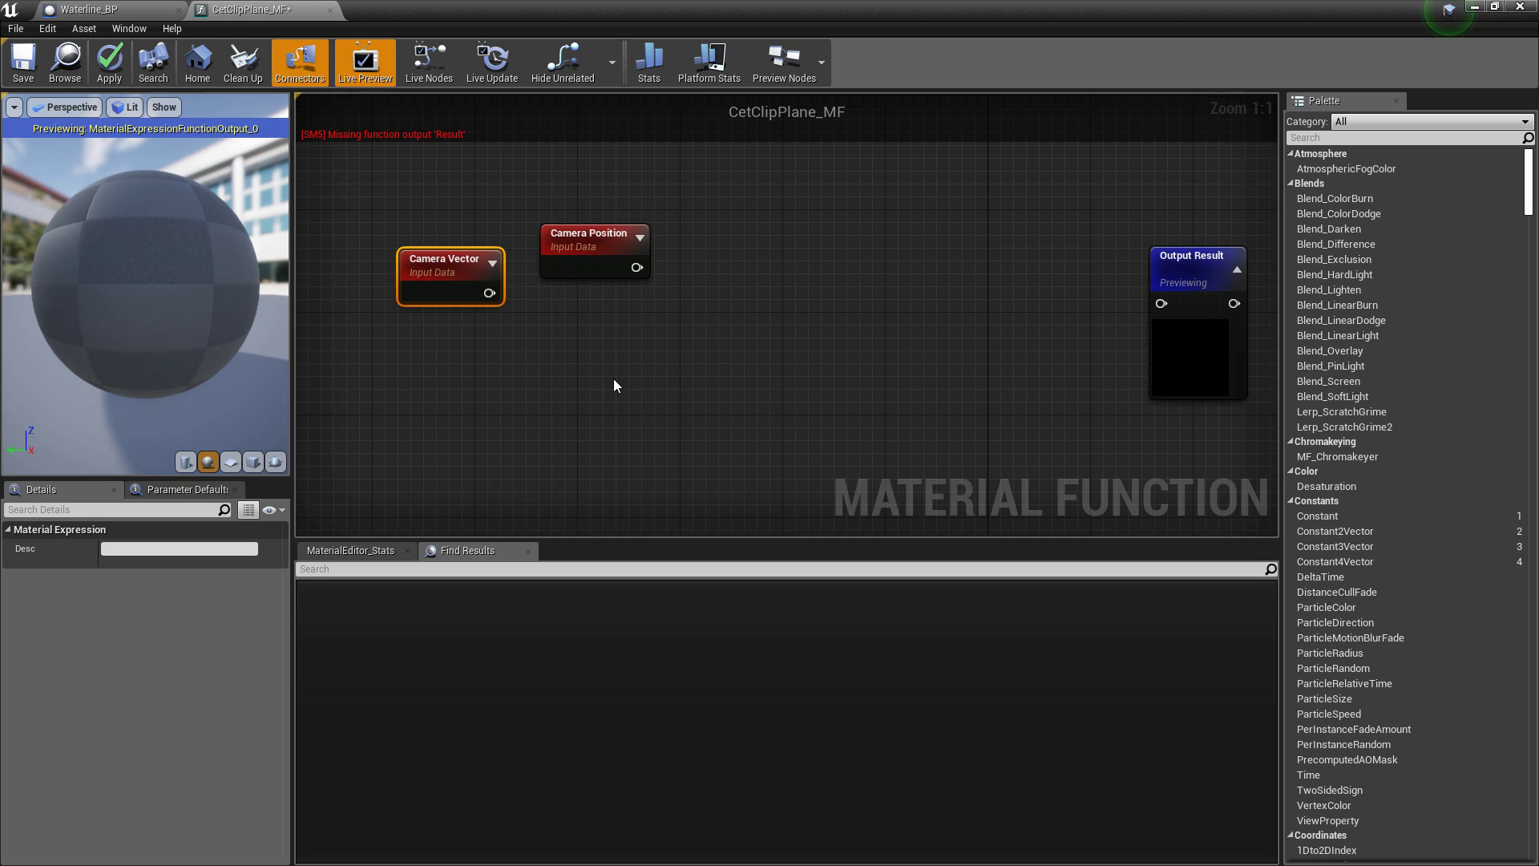
Add a CameraDirectionVector node and a 0 constant, arranging the camera nodes.
right_click(699, 382)
type("camera")
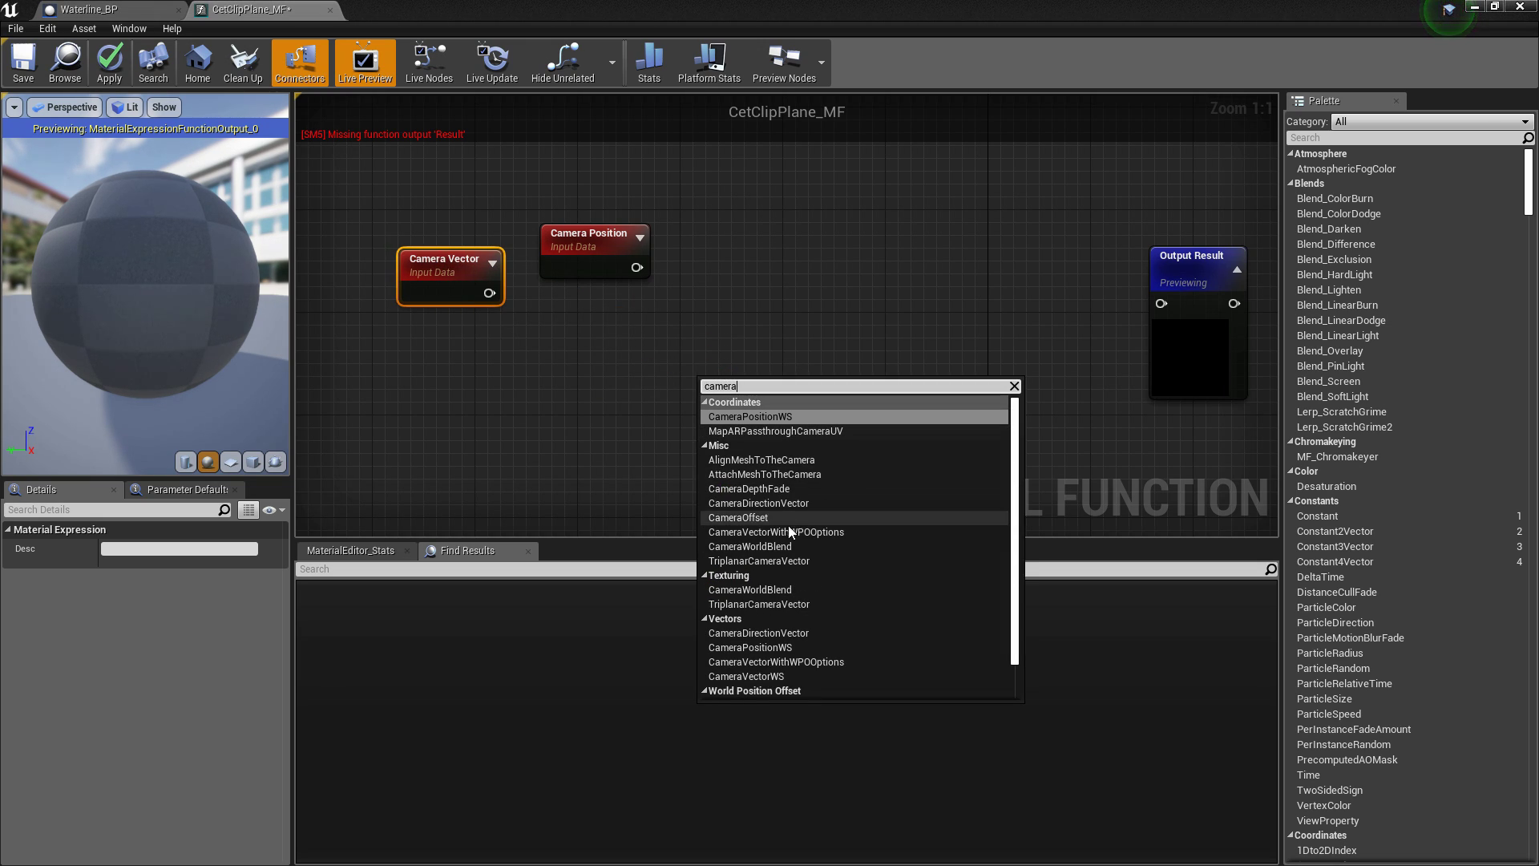
left_click(786, 503)
left_click_drag(735, 407, 434, 407)
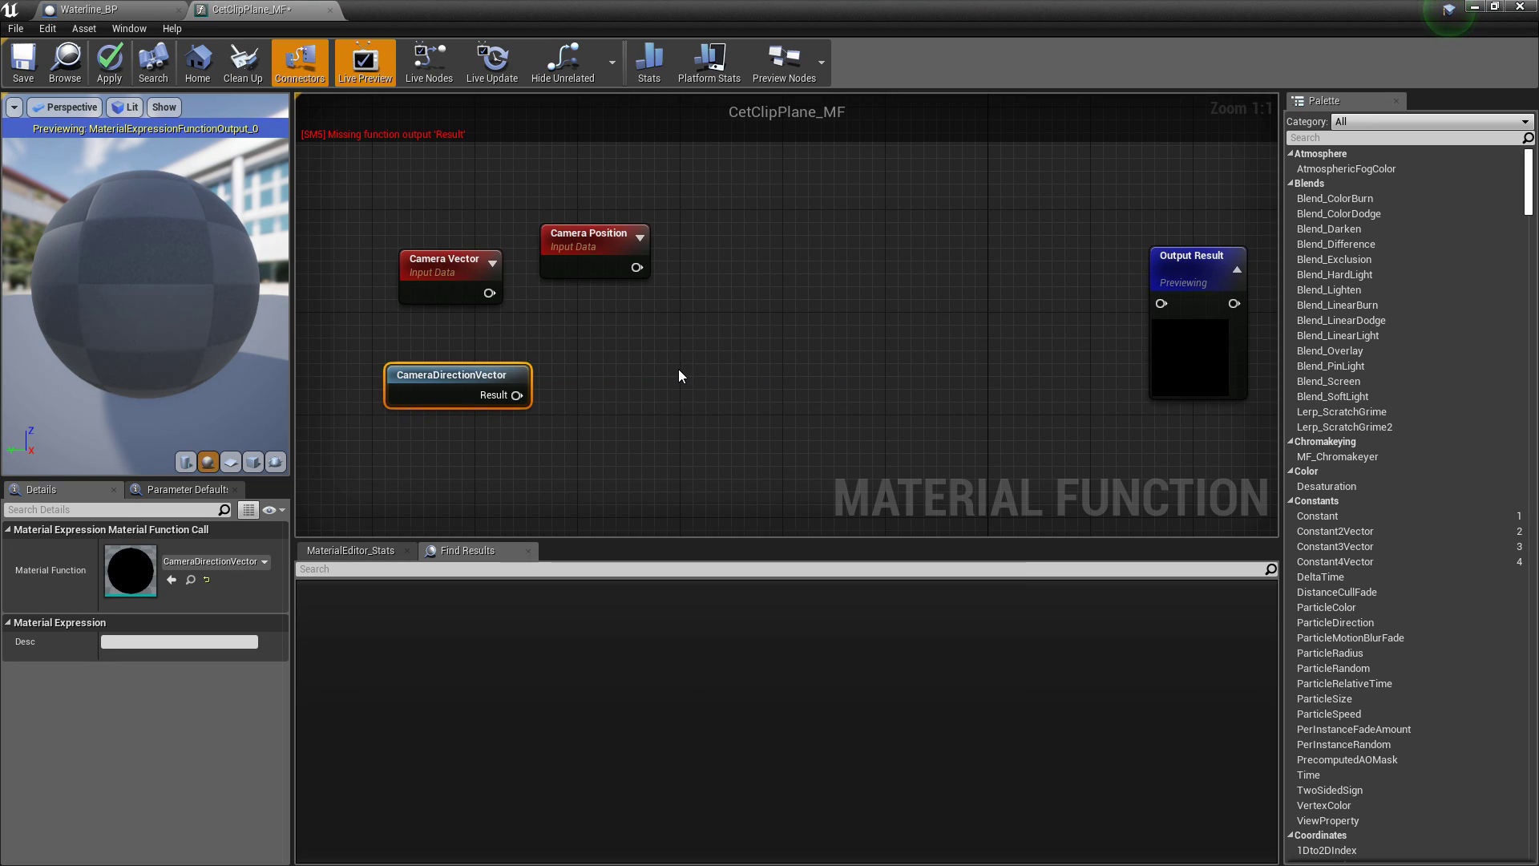
left_click(707, 325)
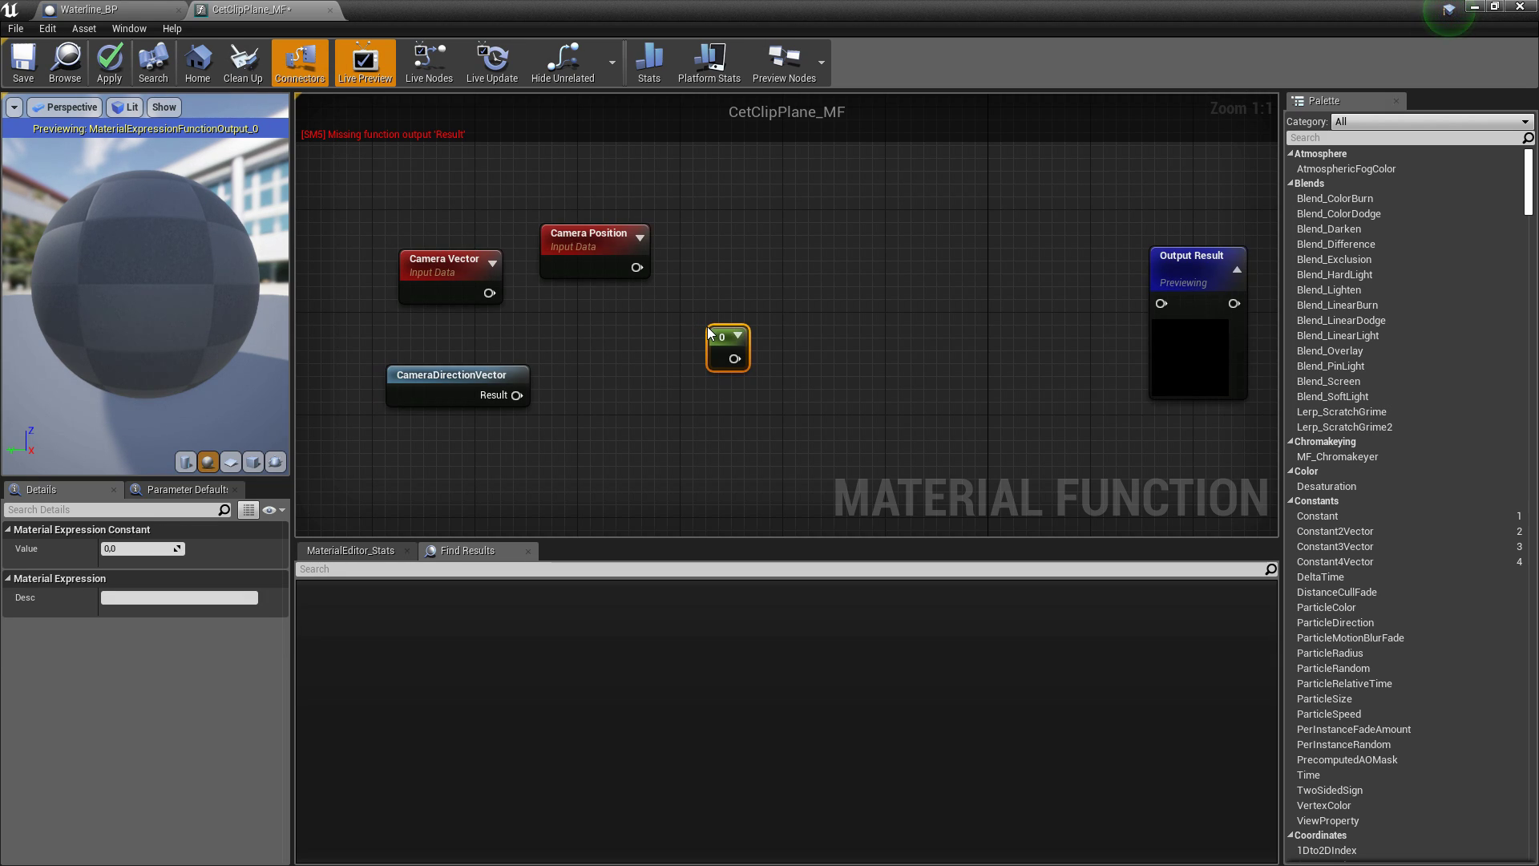
right_click_drag(728, 282, 721, 336)
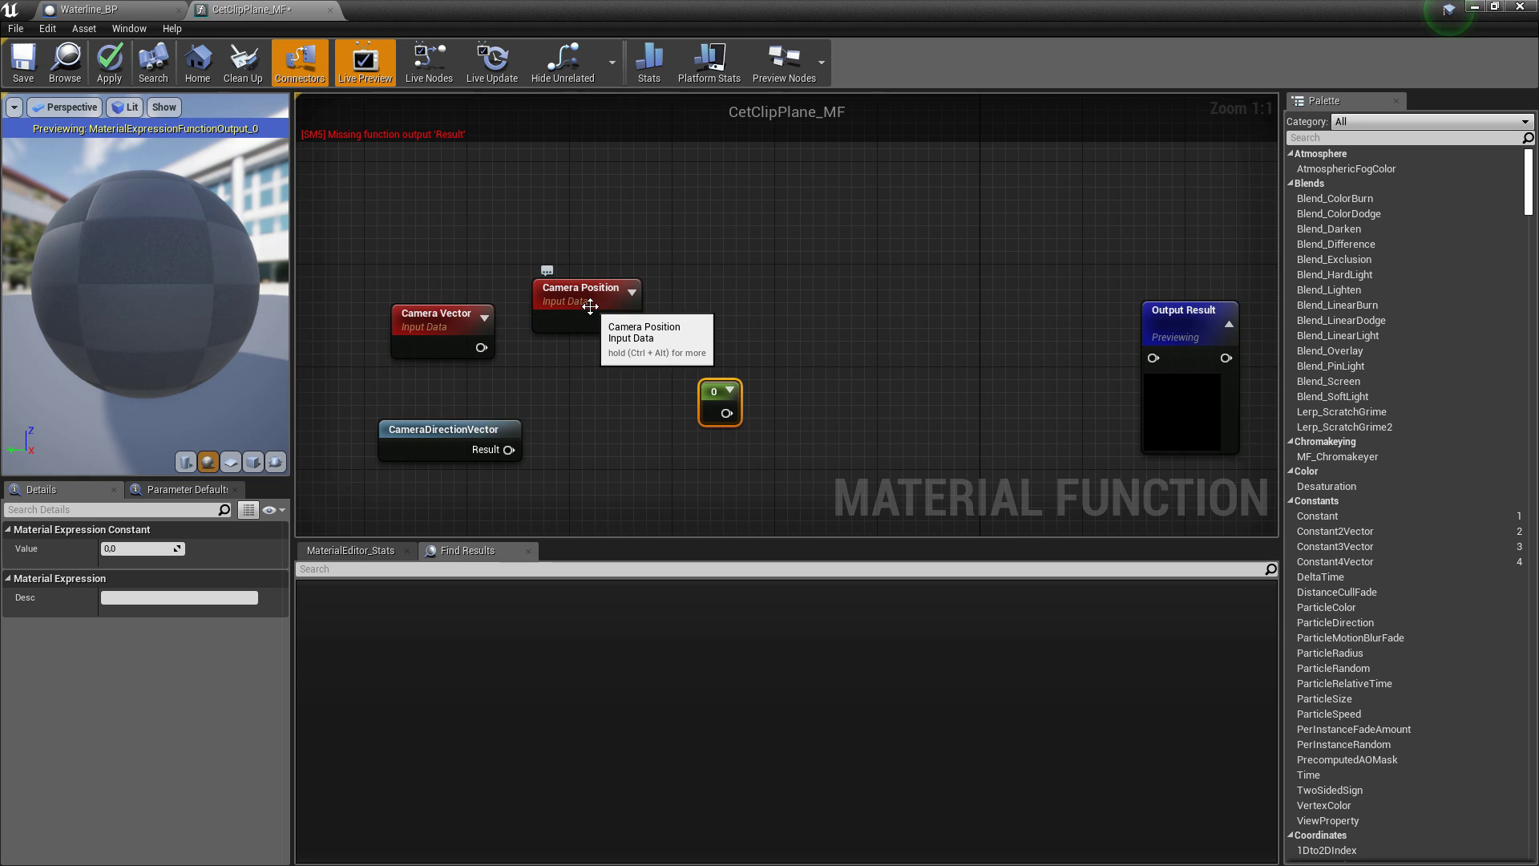
left_click_drag(592, 314, 822, 212)
left_click_drag(433, 323, 593, 293)
Dot Camera Vector with CameraDirectionVector, then divide the 0 constant by the Dot result.
type("dot")
key("Return")
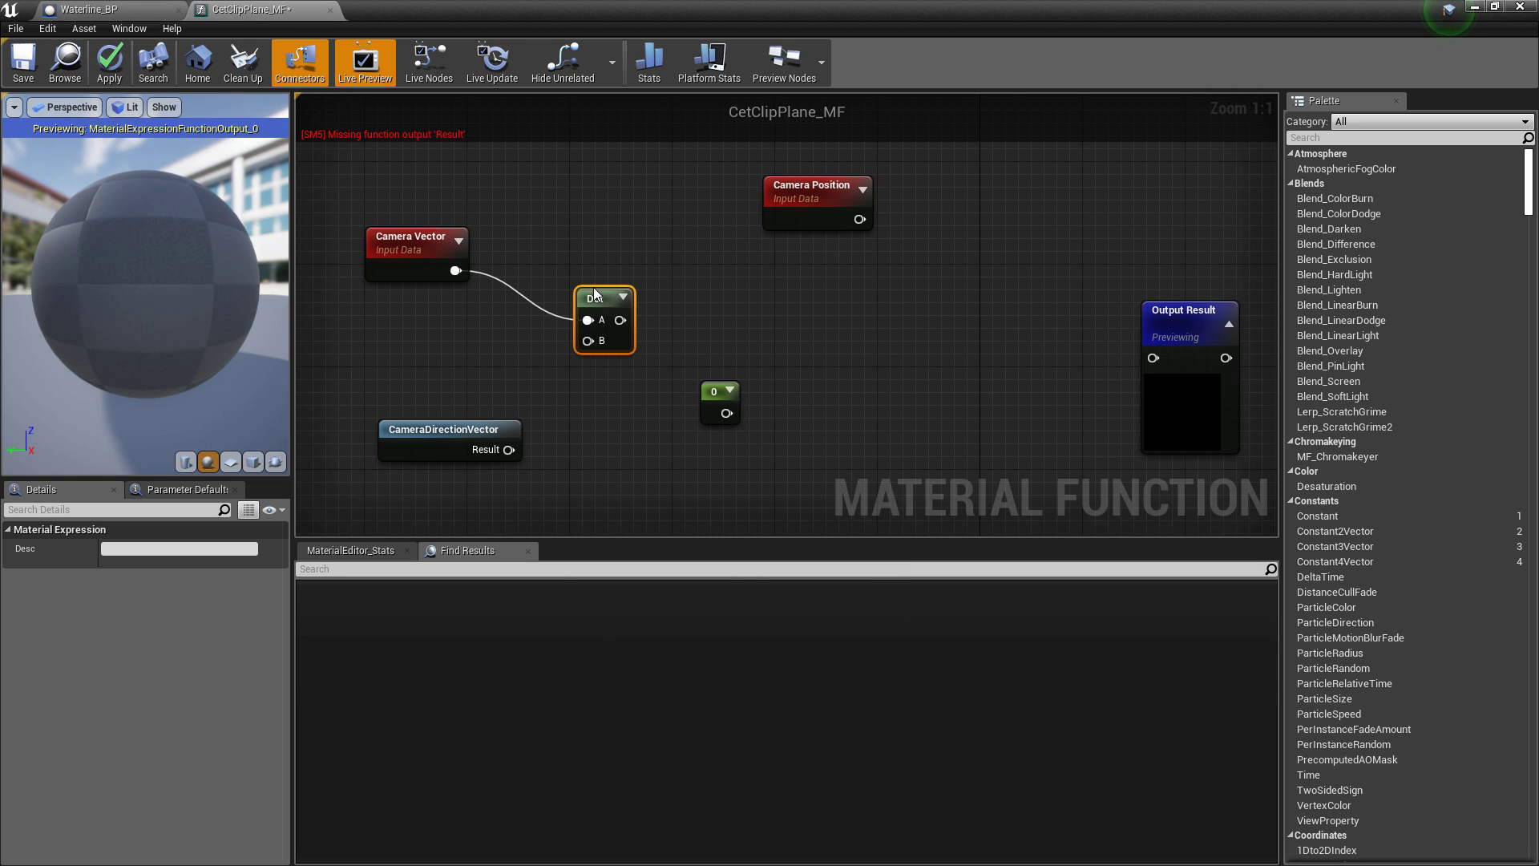
left_click_drag(440, 432, 589, 343)
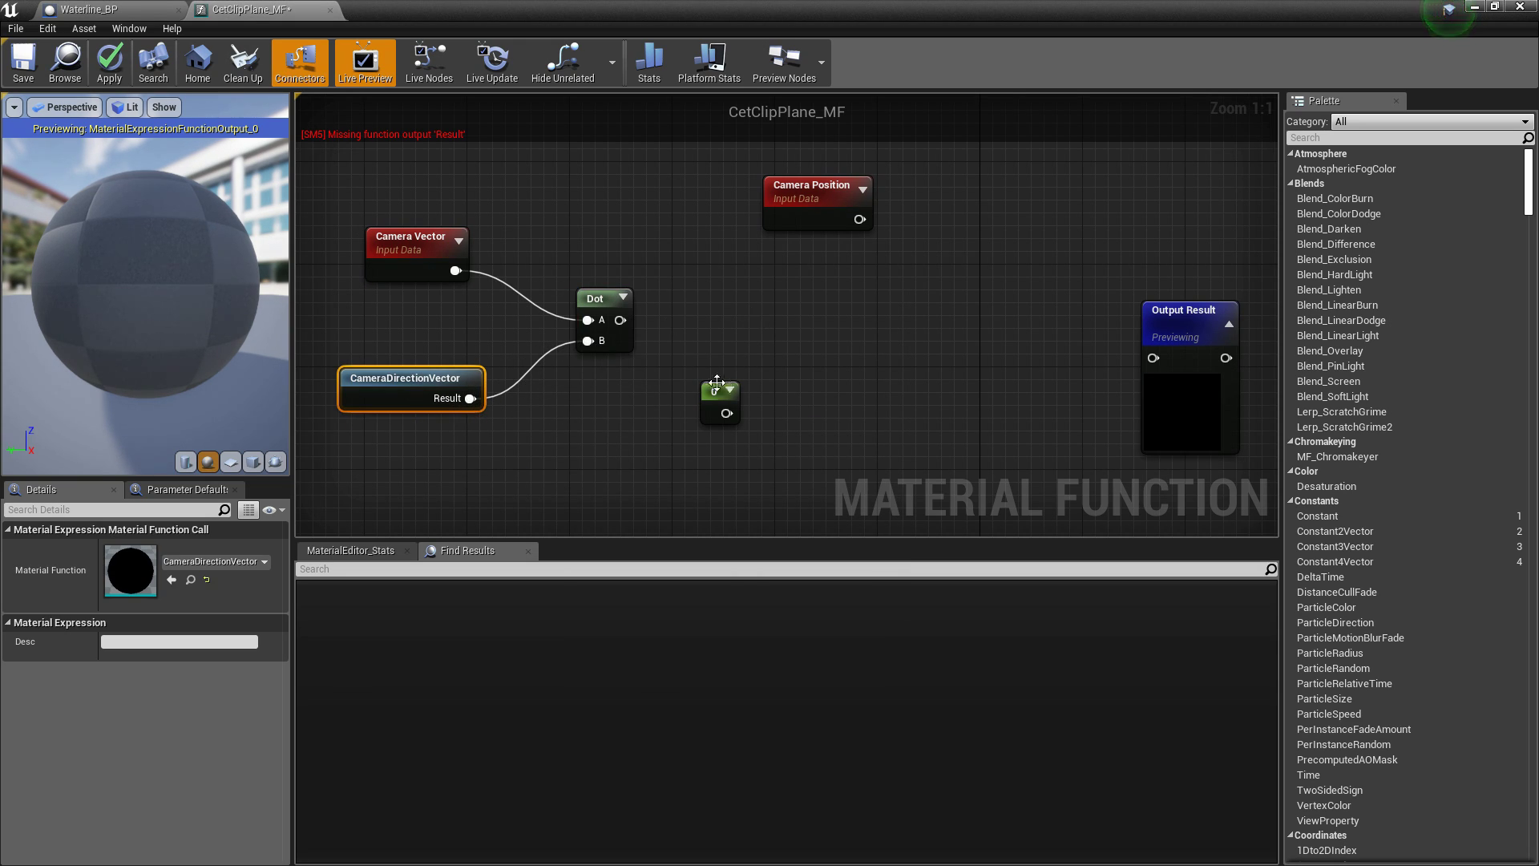
left_click_drag(716, 383, 677, 242)
left_click_drag(808, 227, 871, 174)
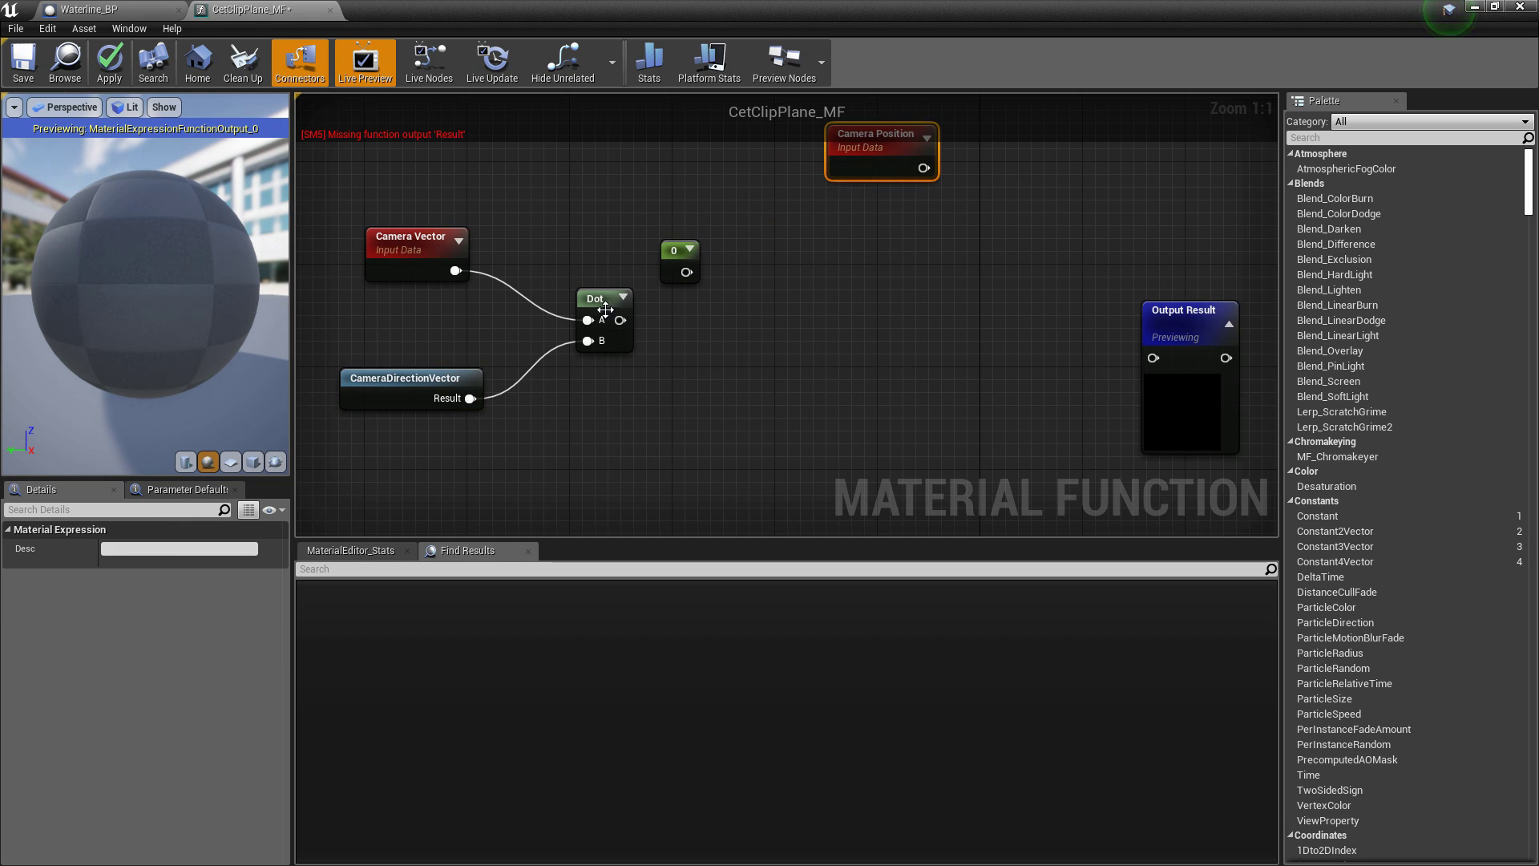
left_click_drag(606, 310, 600, 351)
left_click_drag(687, 271, 778, 327)
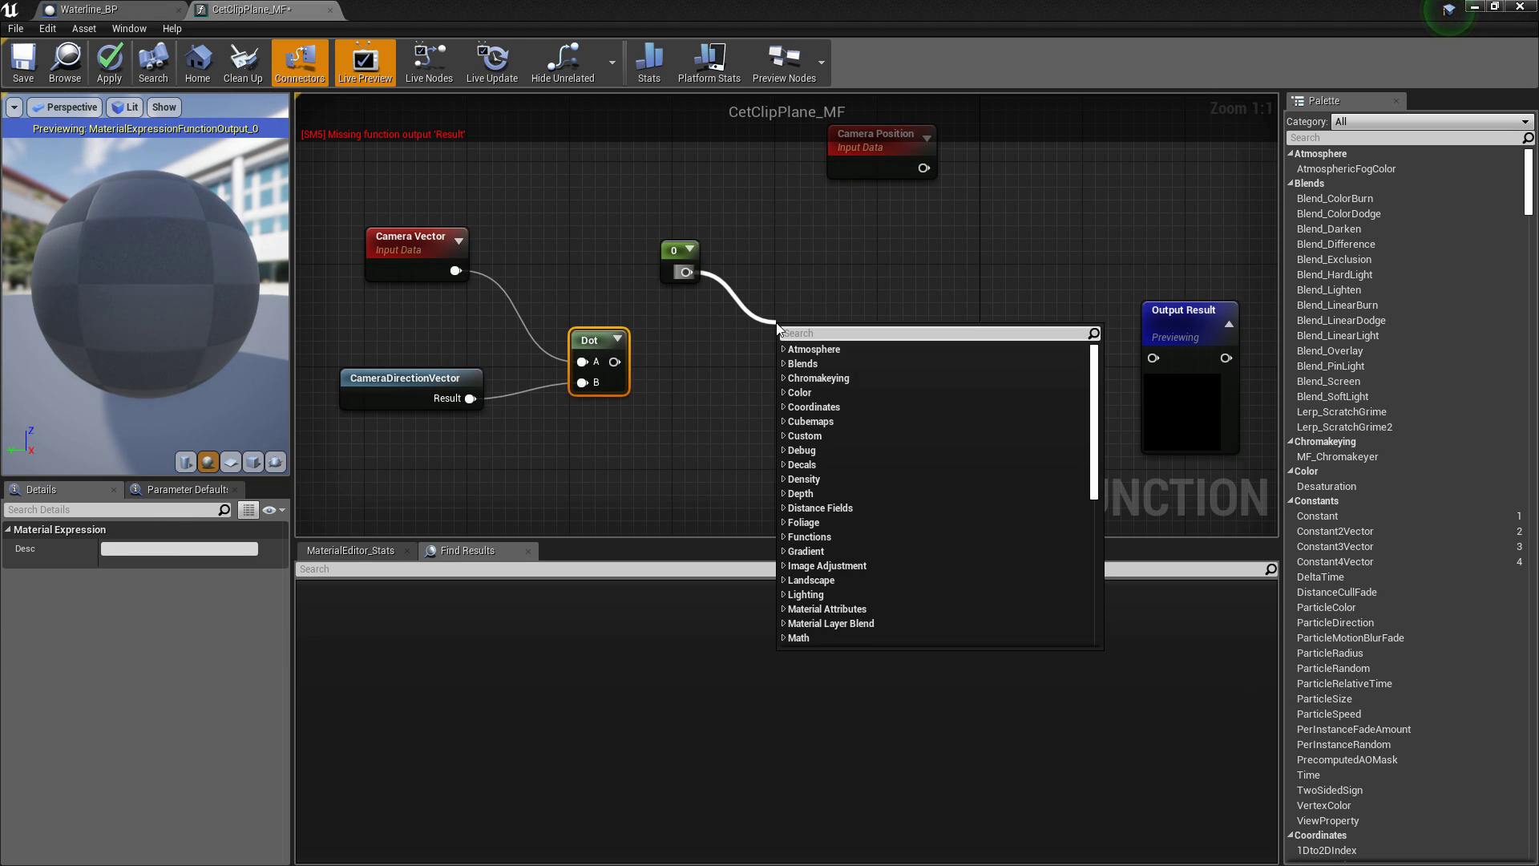
type("divide")
key("Return")
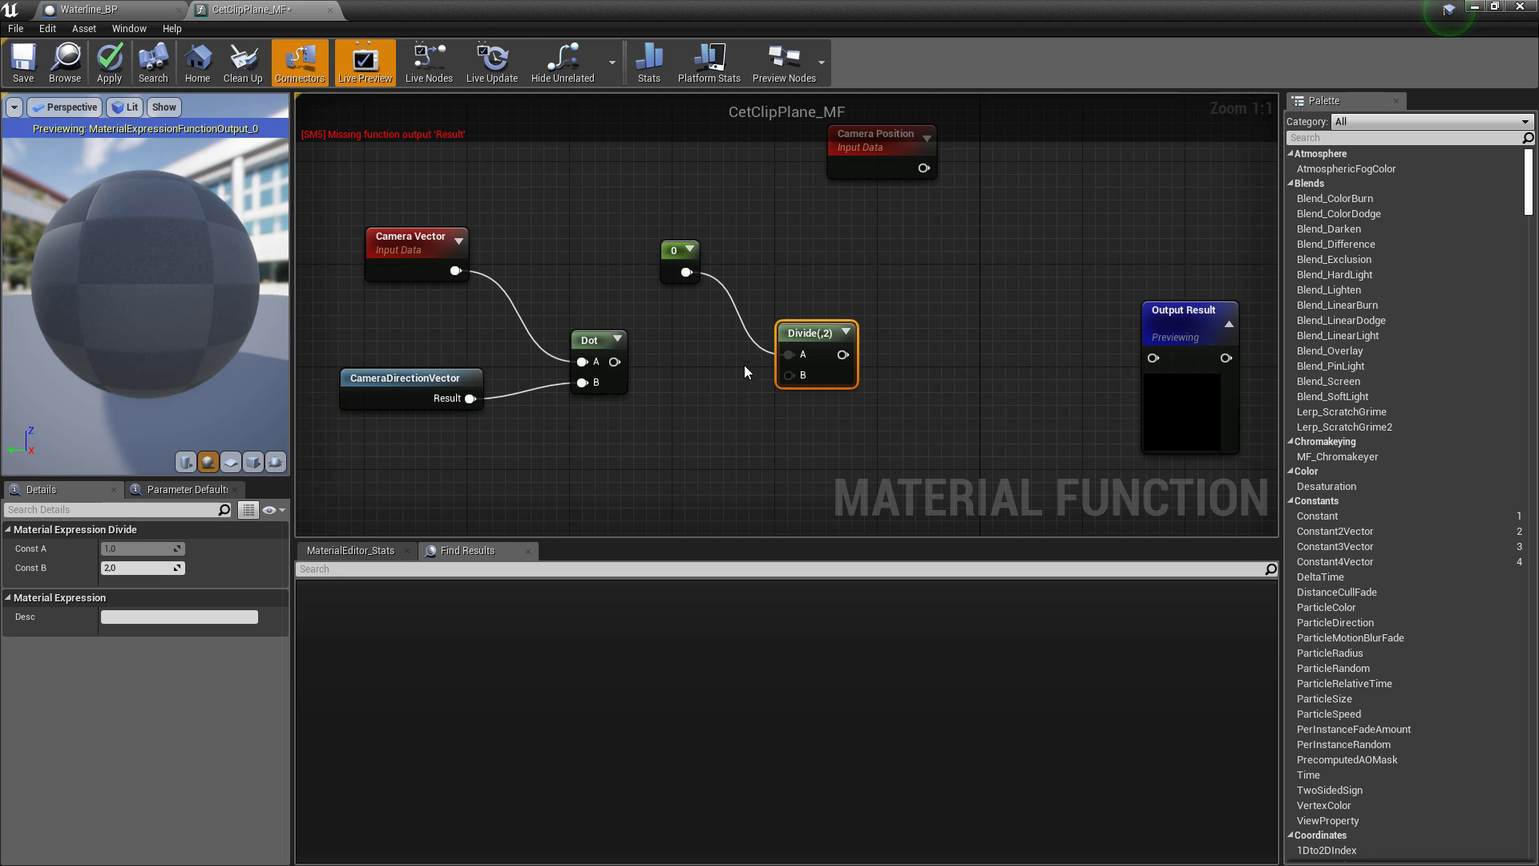
left_click_drag(768, 373, 618, 363)
Multiply Camera Vector by the Divide result.
right_click_drag(817, 297, 831, 382)
left_click_drag(425, 324, 839, 409)
type("multiply")
key("Return")
right_click_drag(908, 229, 757, 306)
left_click_drag(757, 306, 949, 230)
left_click_drag(768, 361, 768, 335)
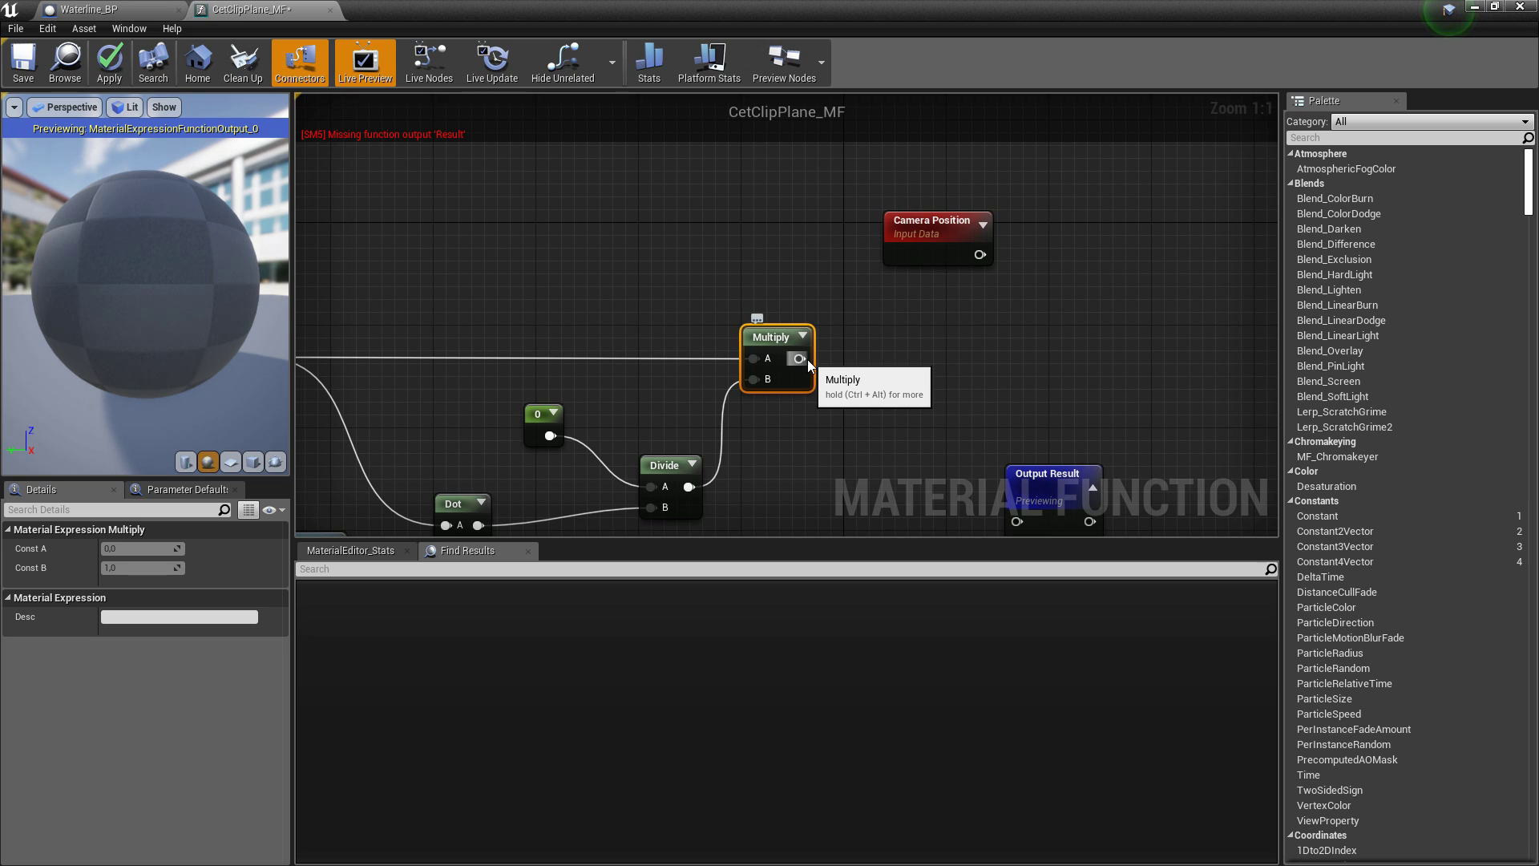
Add Camera Position to the Multiply result with an Add node.
left_click_drag(807, 361, 899, 312)
type("add")
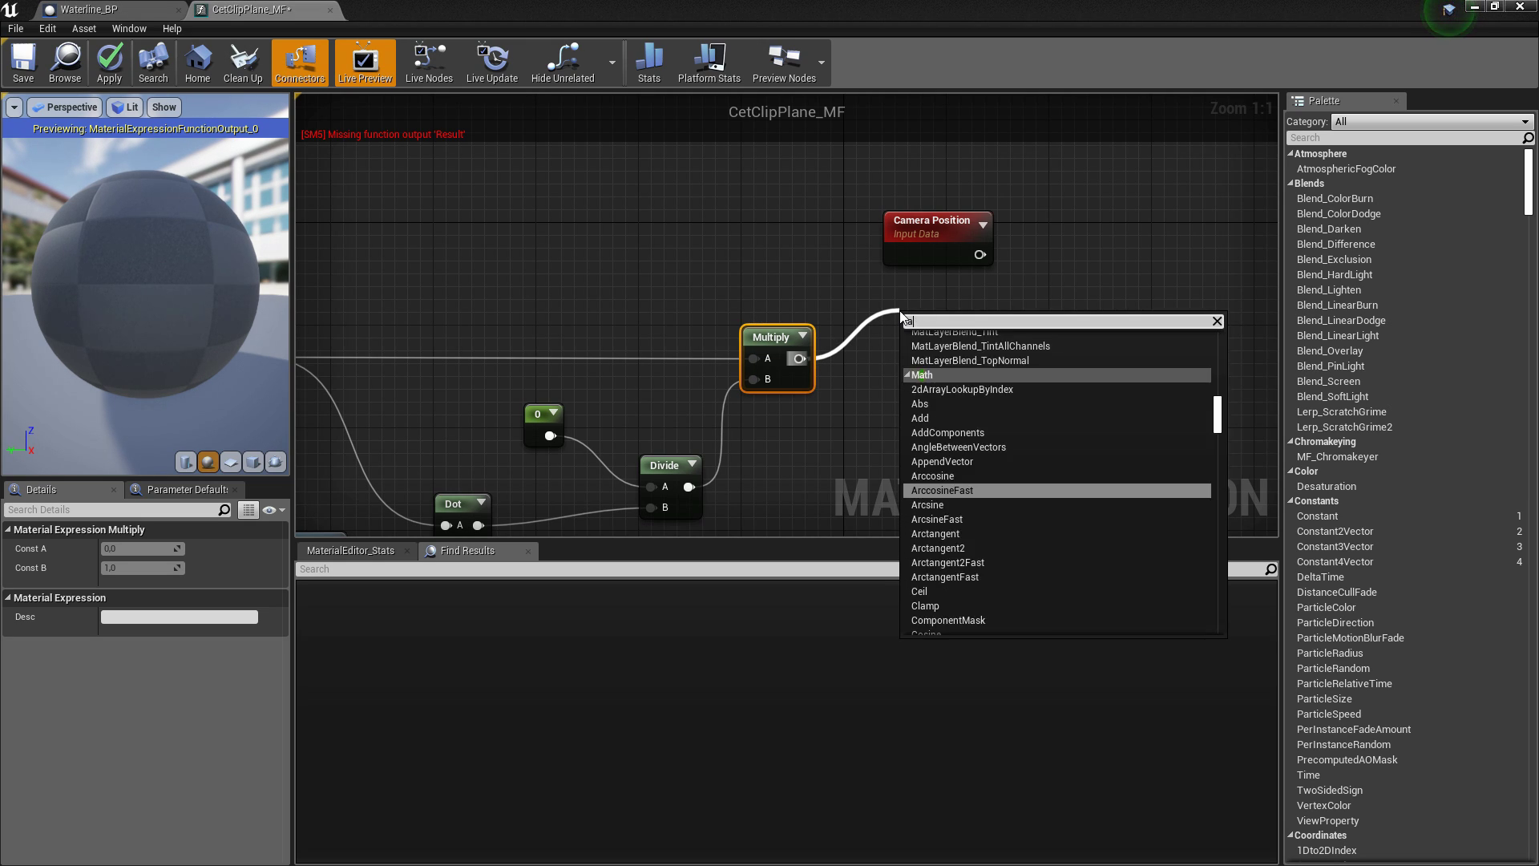
key("Return")
left_click_drag(930, 233, 751, 207)
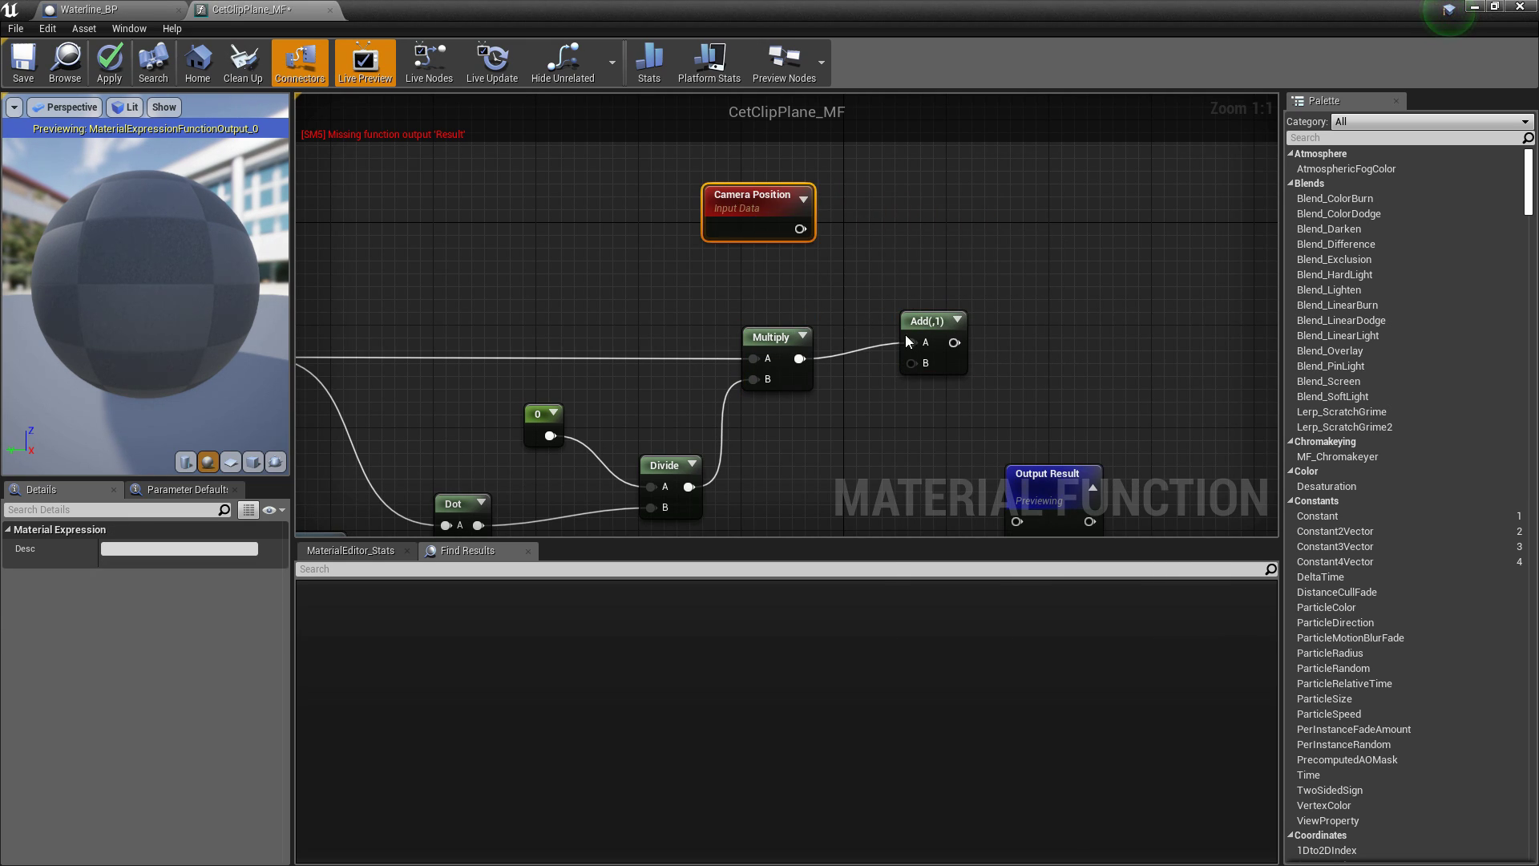
left_click_drag(922, 325, 930, 277)
left_click_drag(800, 229, 922, 316)
Move Output Result beside the Add node and connect the Add result to it.
right_click_drag(927, 311, 907, 287)
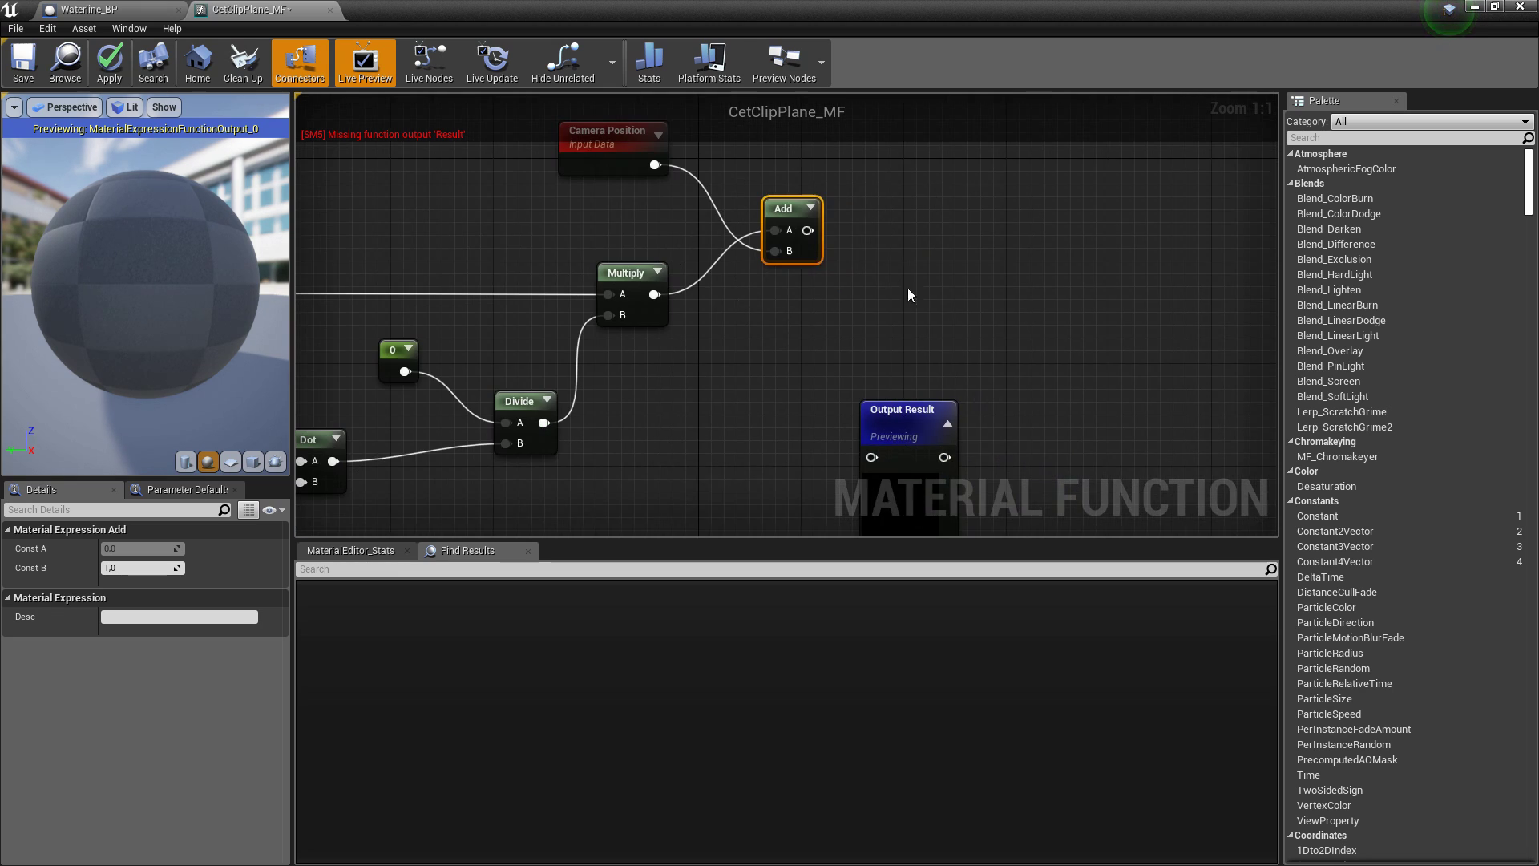
left_click_drag(895, 410, 1023, 293)
right_click_drag(1023, 294, 958, 325)
left_click_drag(795, 340, 994, 416)
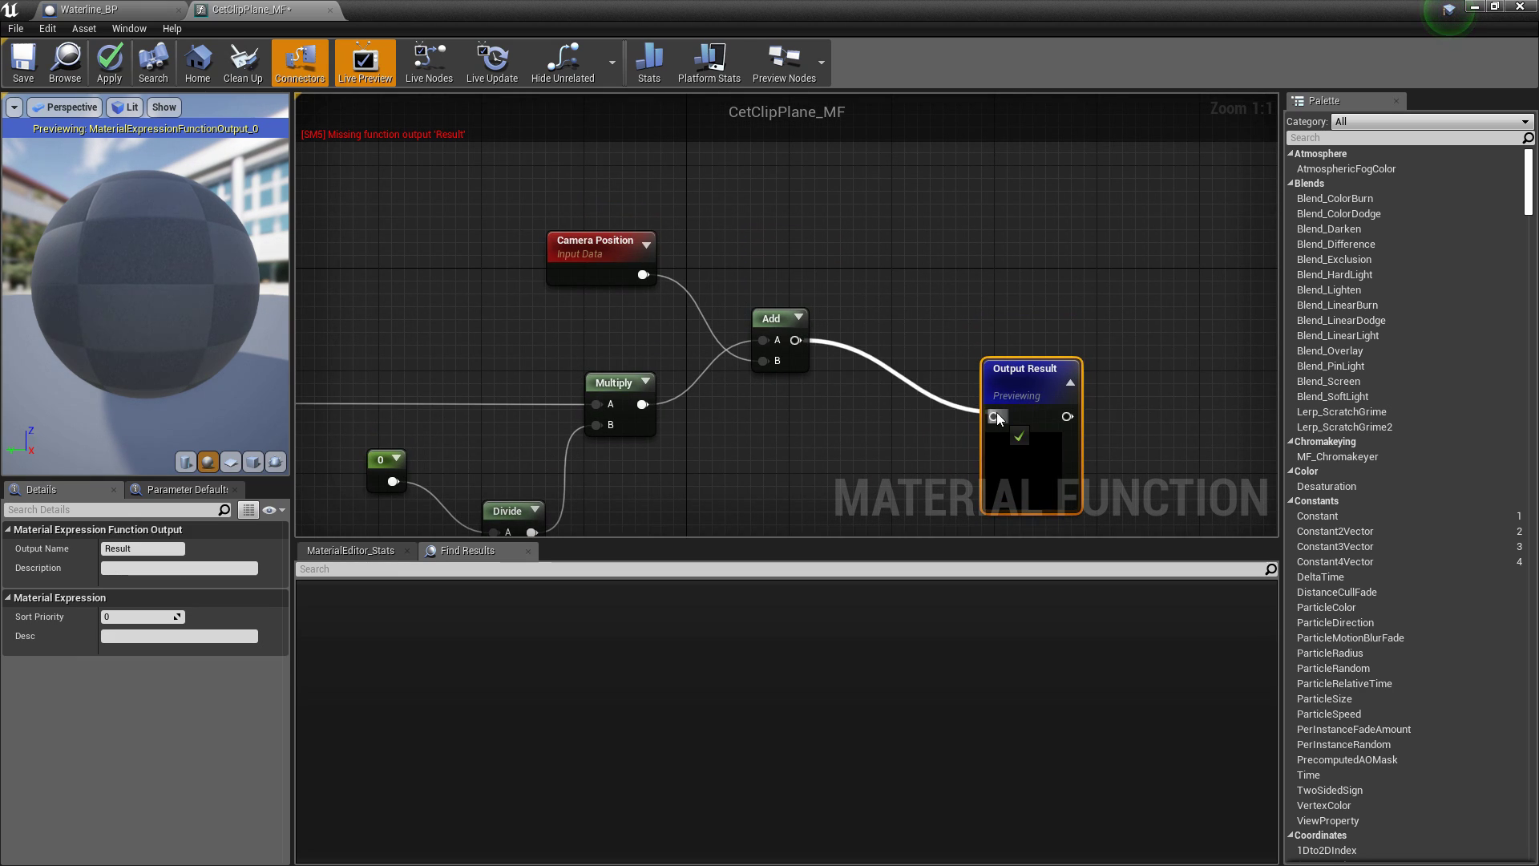
right_click_drag(376, 245, 479, 194)
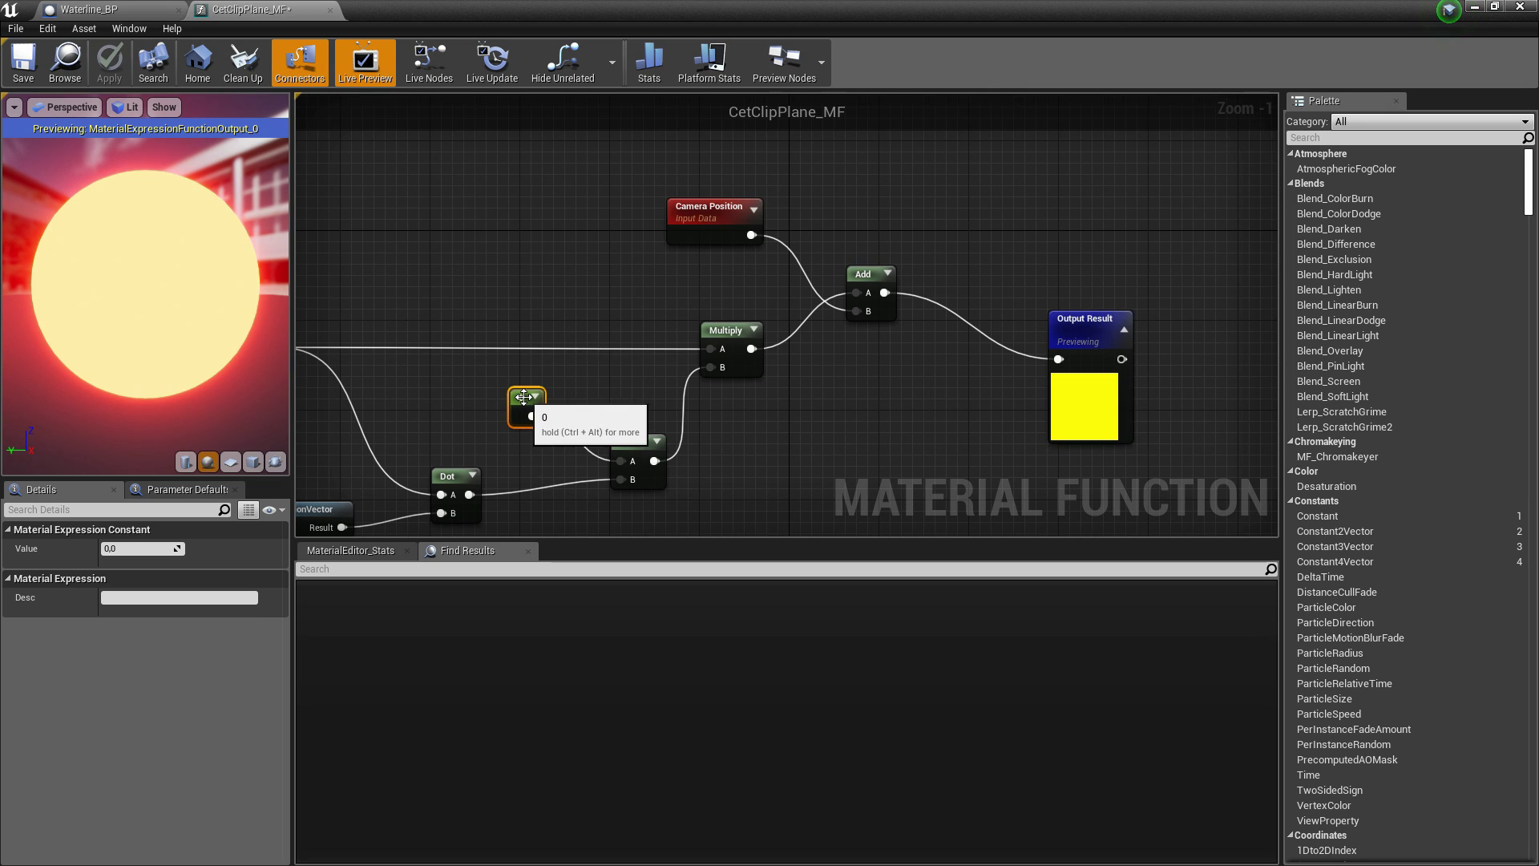
Set the constant feeding Divide to 10 and apply the material function.
left_click(148, 546)
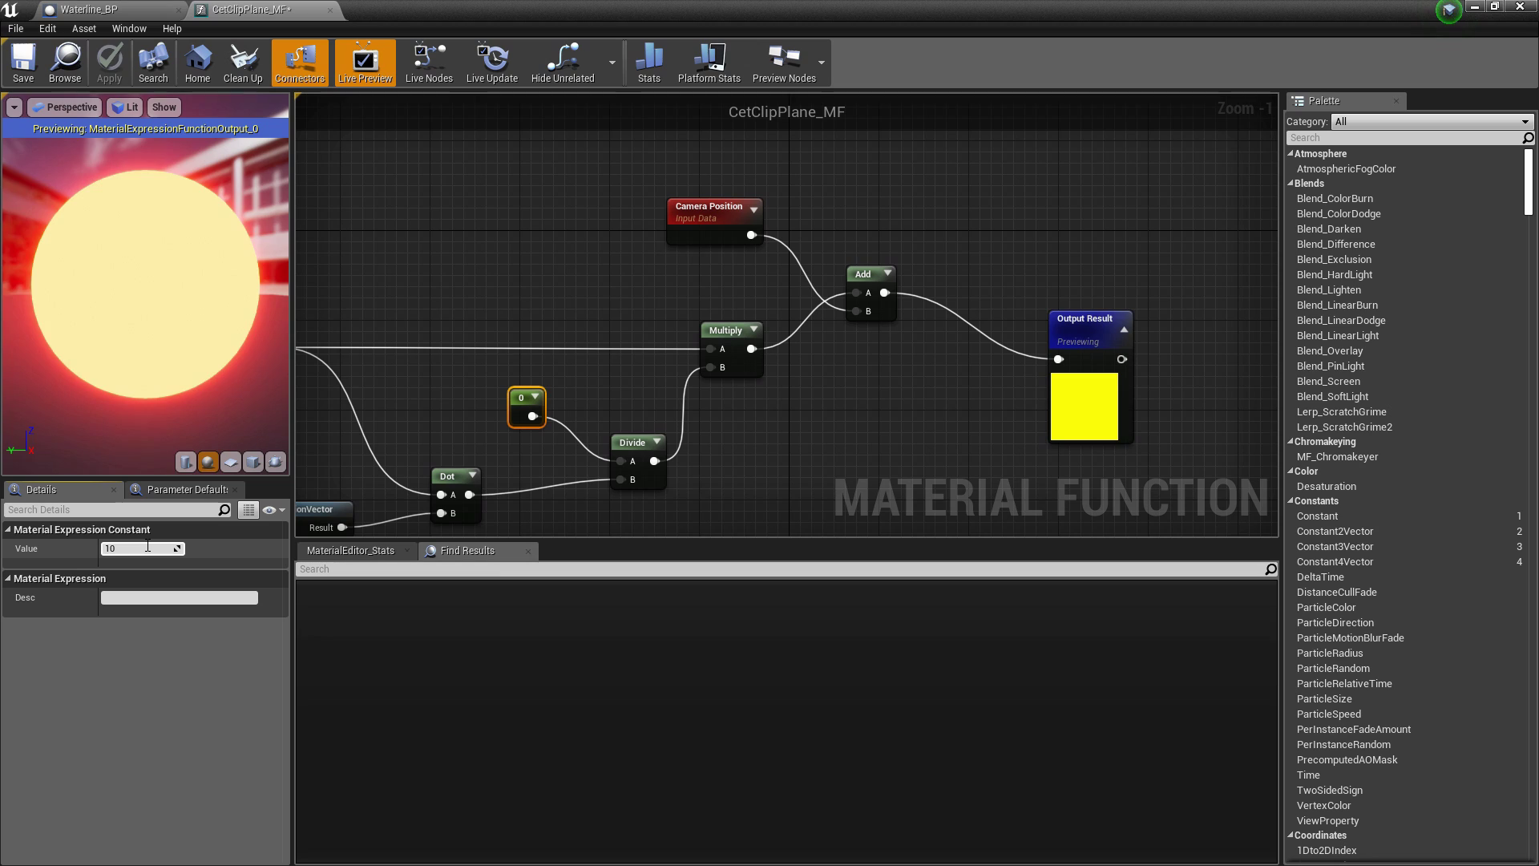
type("10")
key("Return")
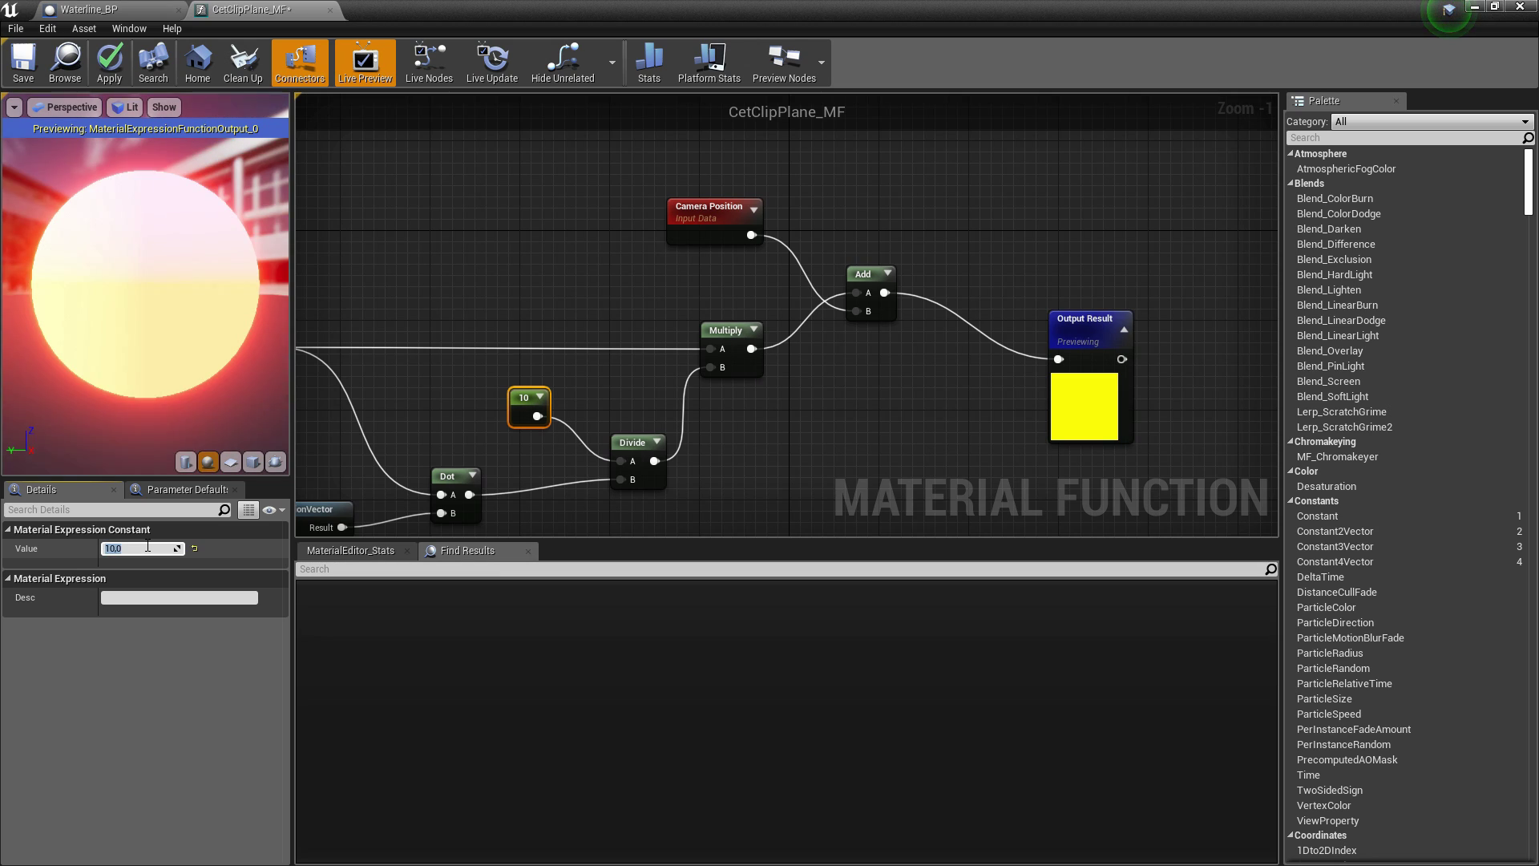
left_click(111, 80)
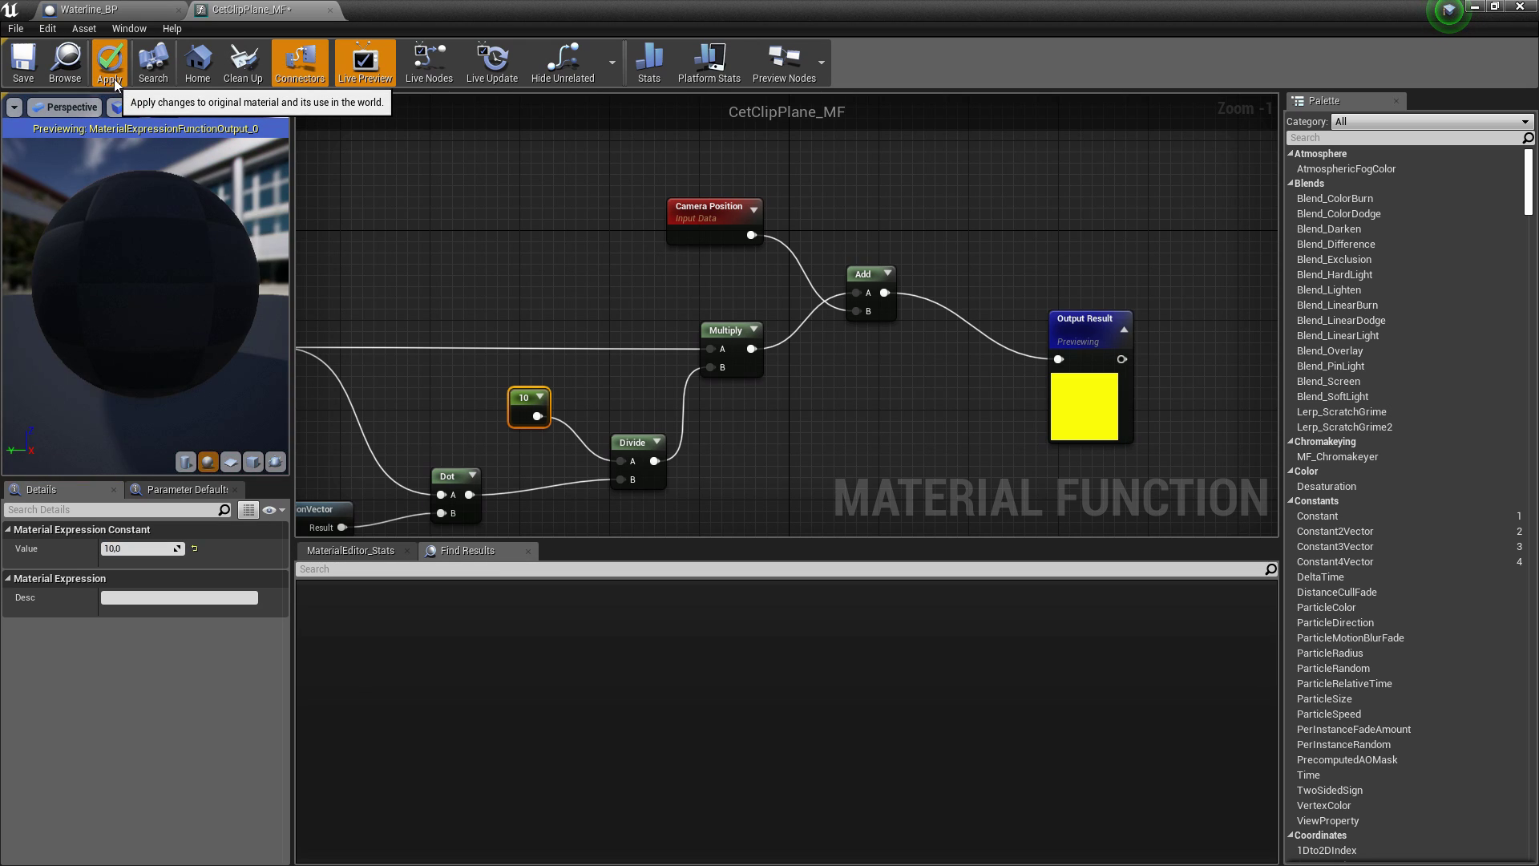
left_click(1475, 8)
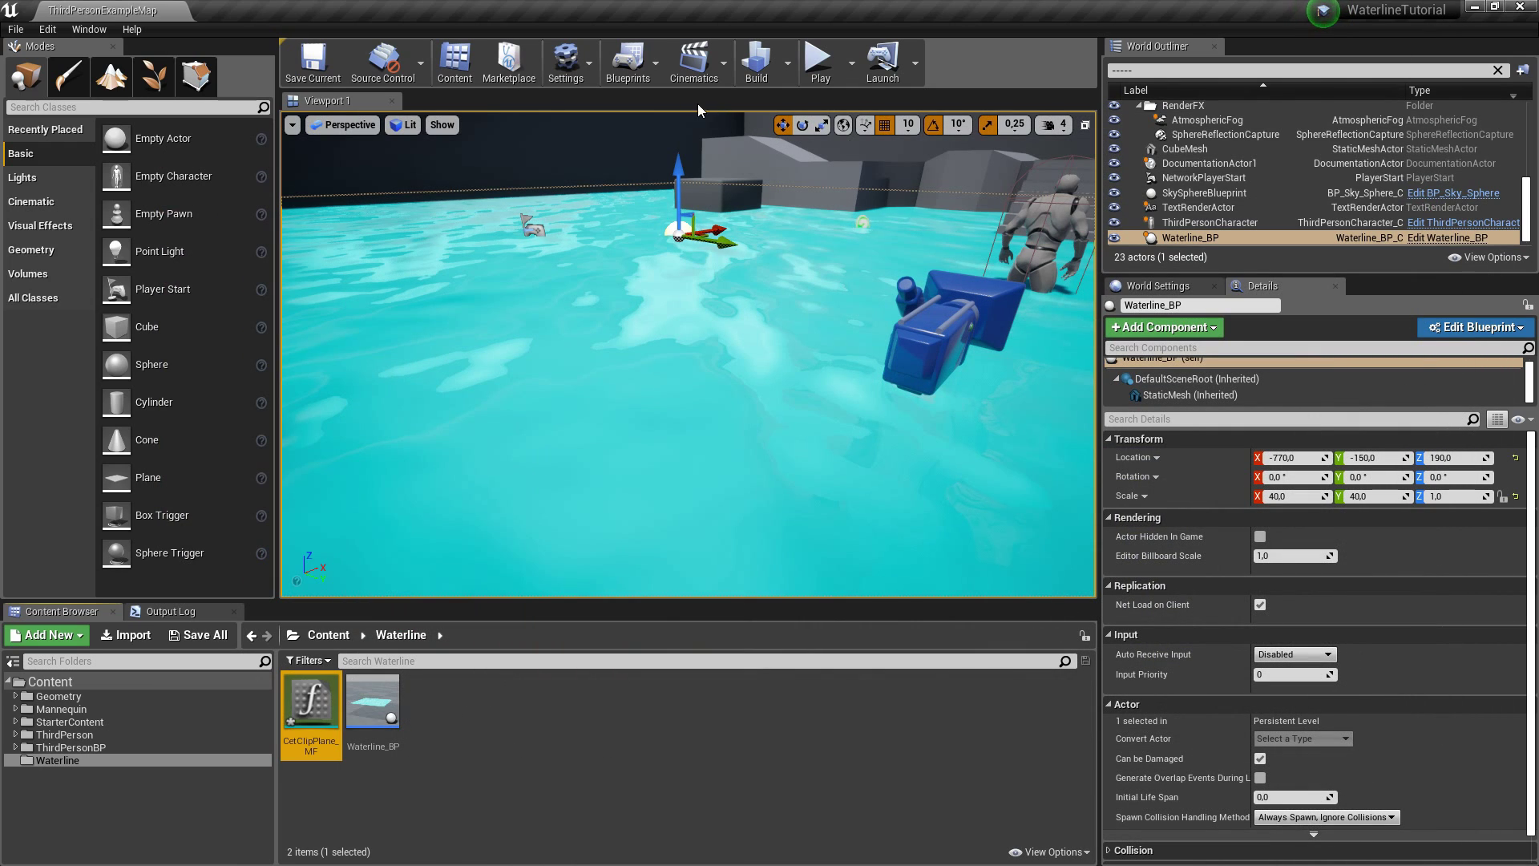
left_click(574, 64)
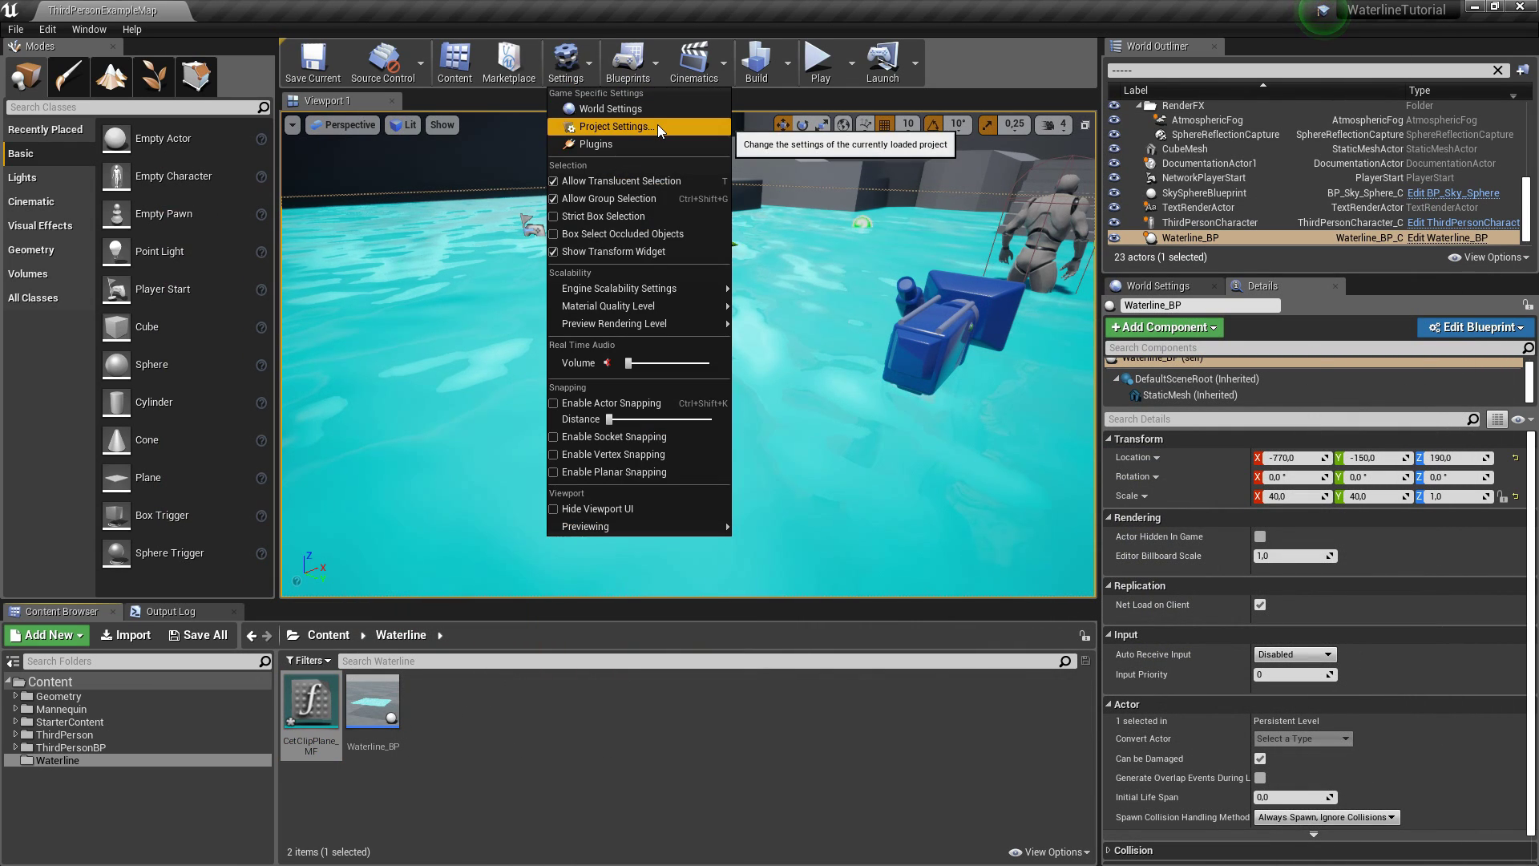
left_click(657, 126)
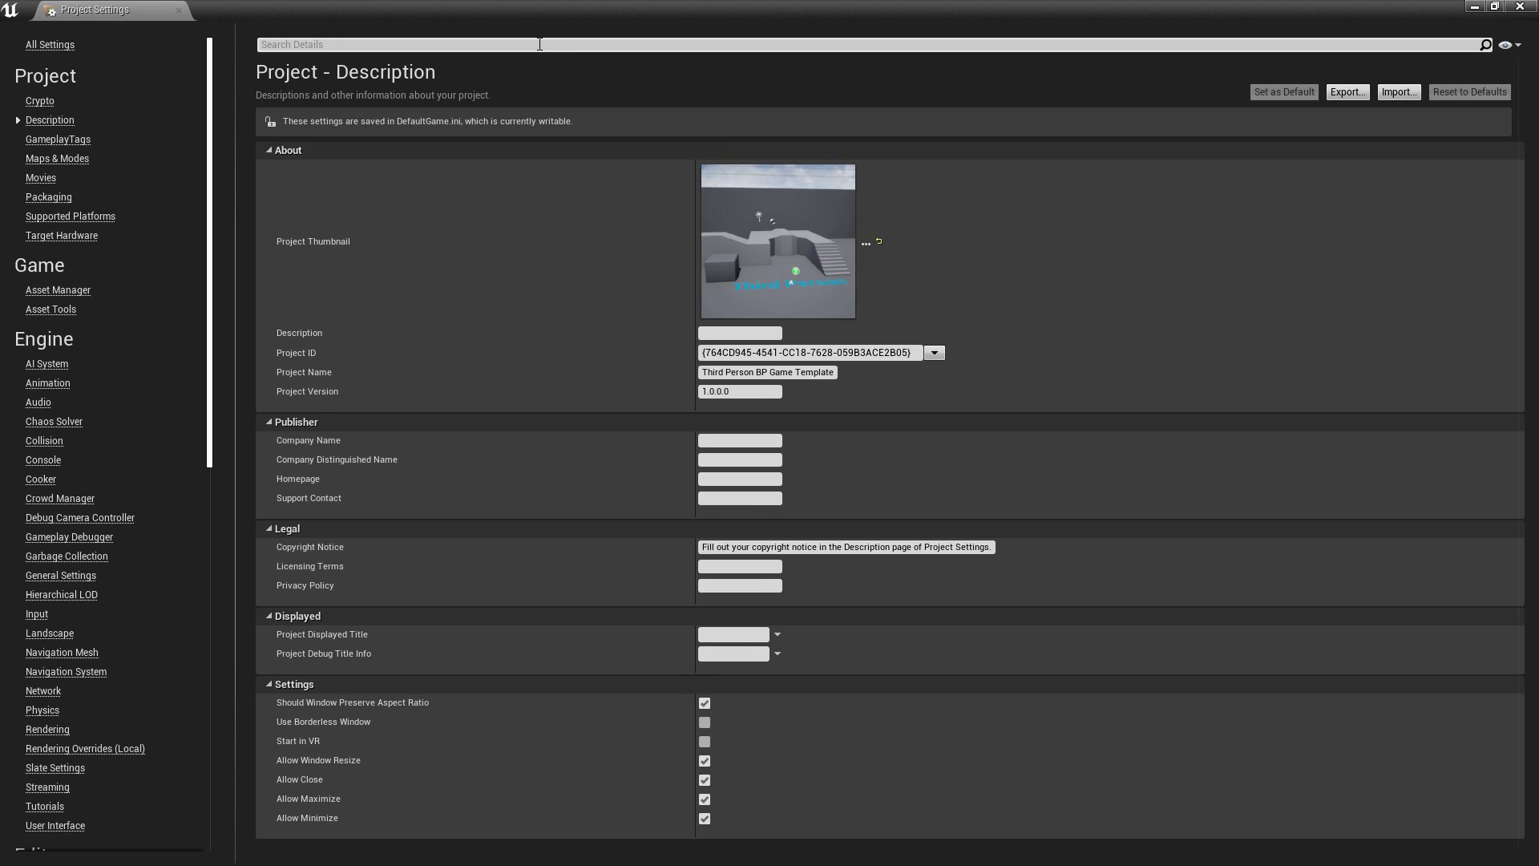
left_click(539, 44)
type("clip")
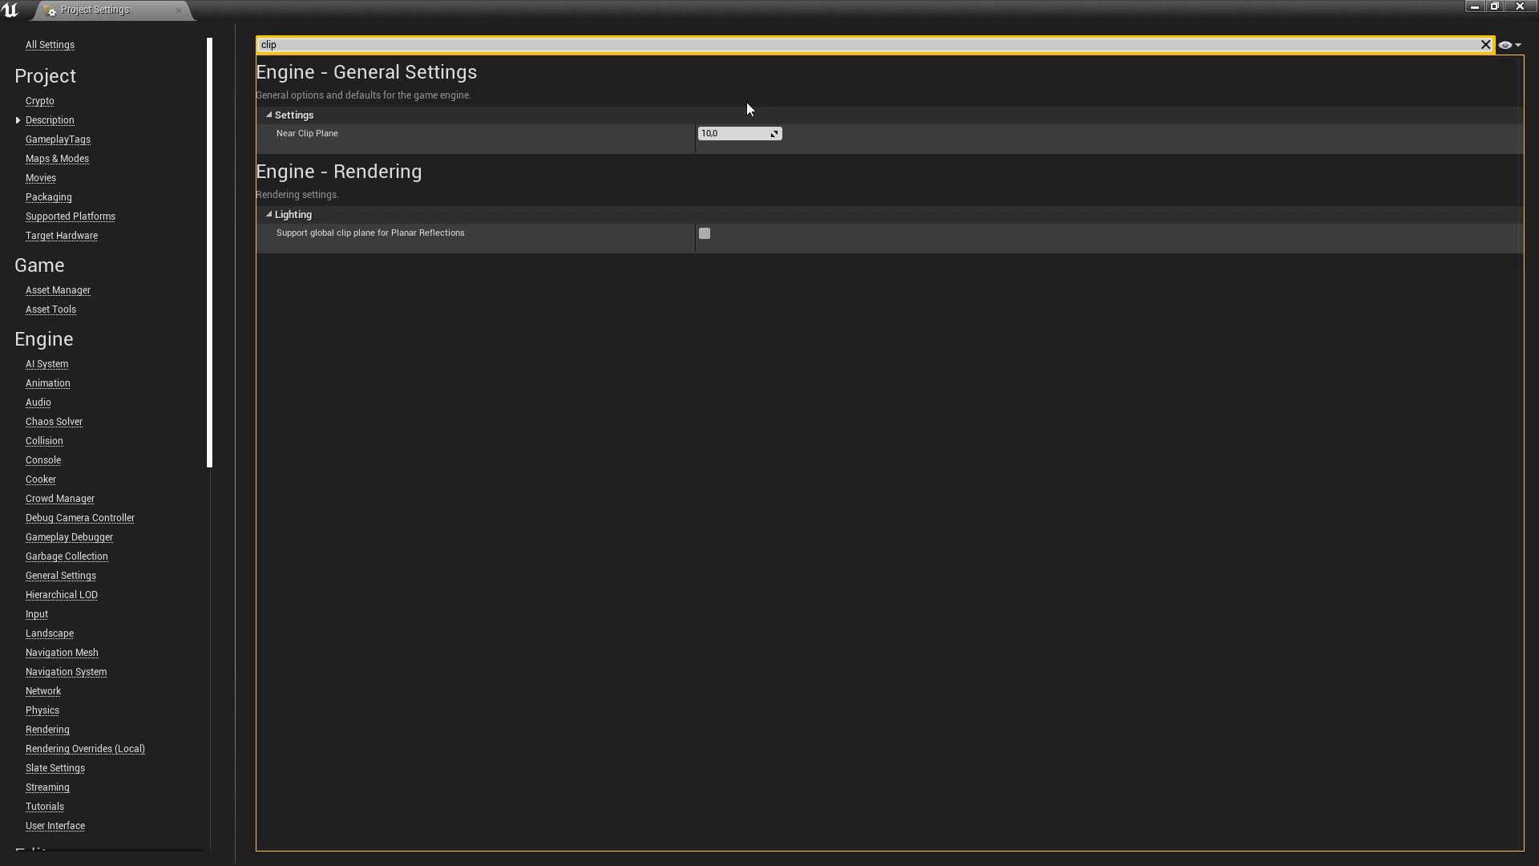
left_click(1520, 7)
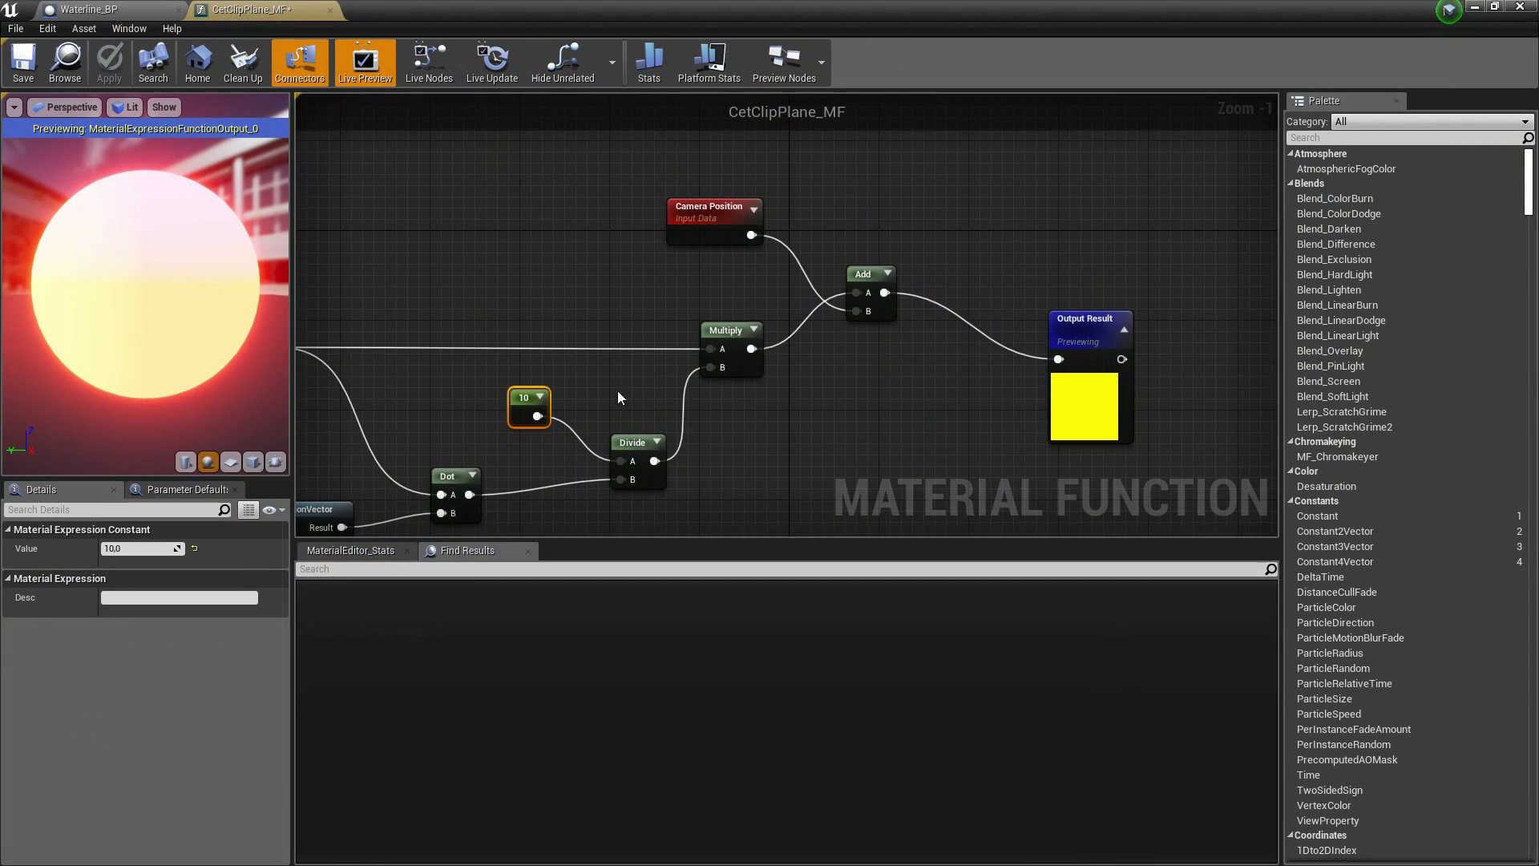
scroll(617, 398, "down", 1)
scroll(662, 271, "up", 1)
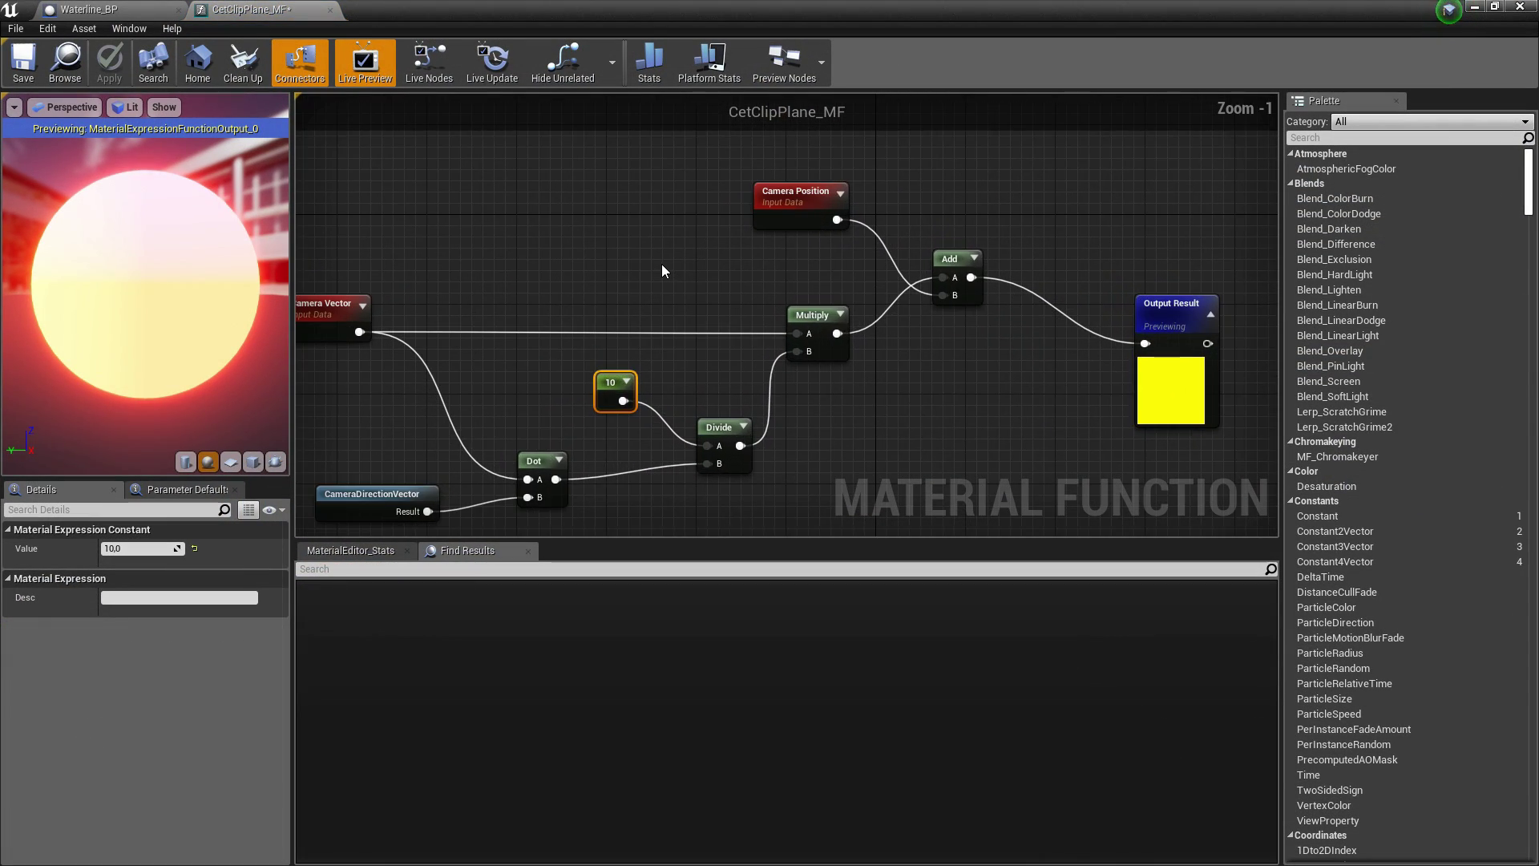
Save the material function and close its editor.
left_click(24, 63)
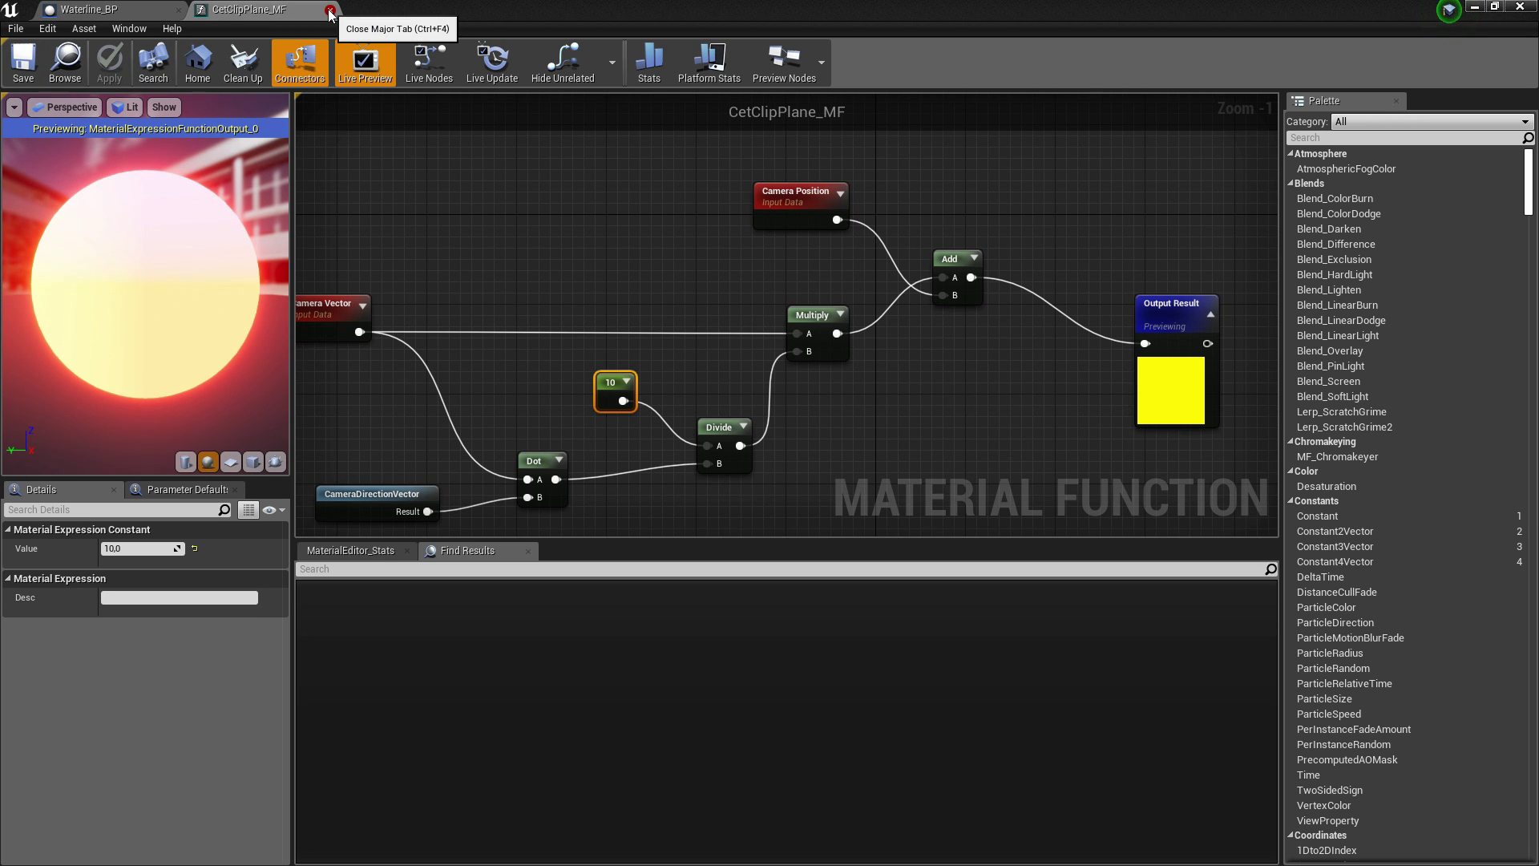
left_click(329, 11)
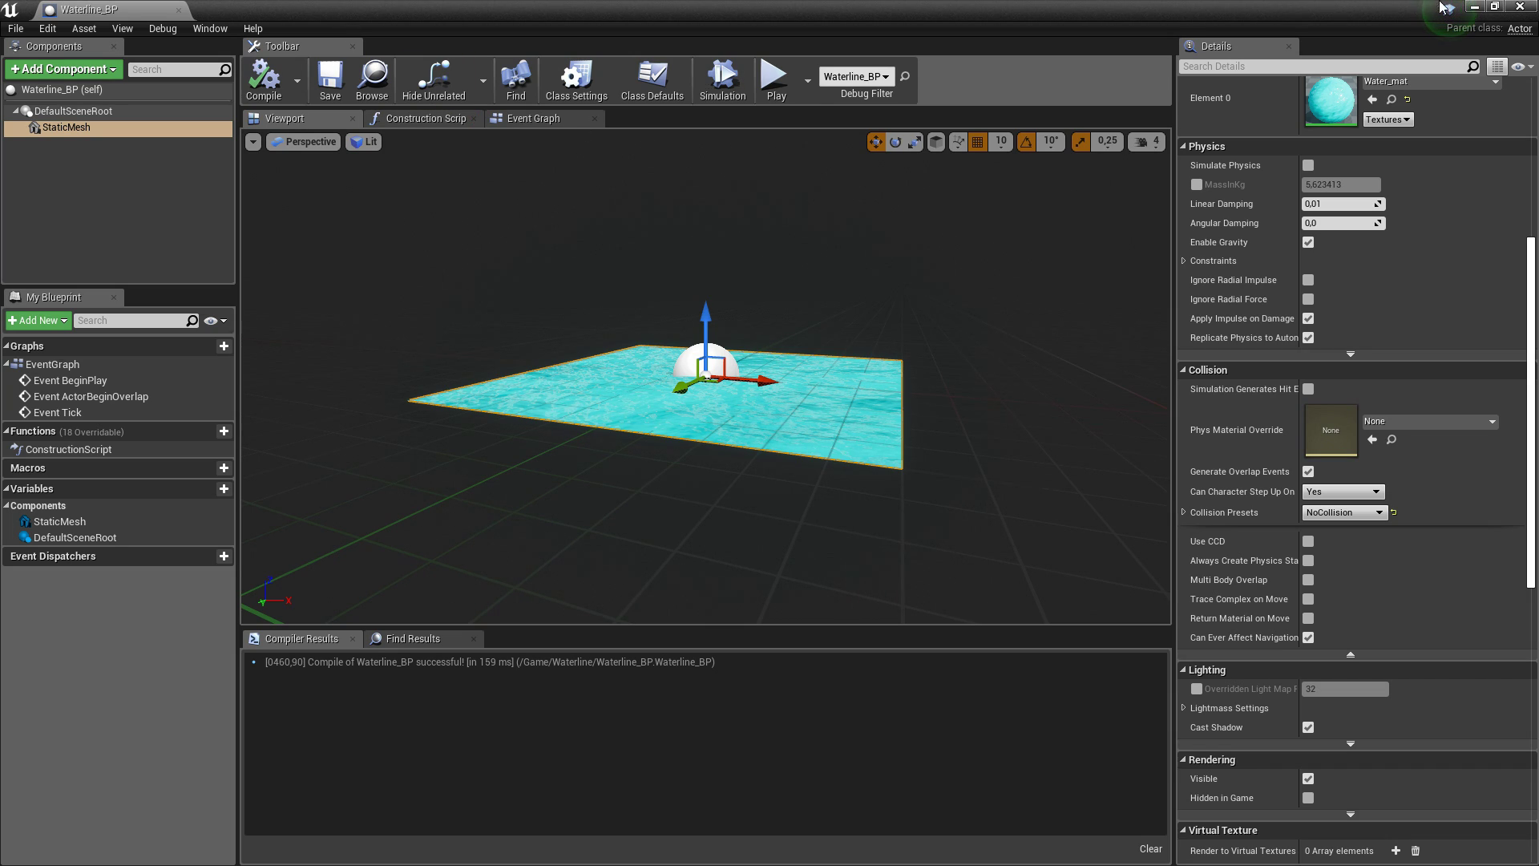
left_click(1473, 6)
Rename CetClipPlane_MF to GetClipPlane_MF in the Content Browser.
left_click(293, 748)
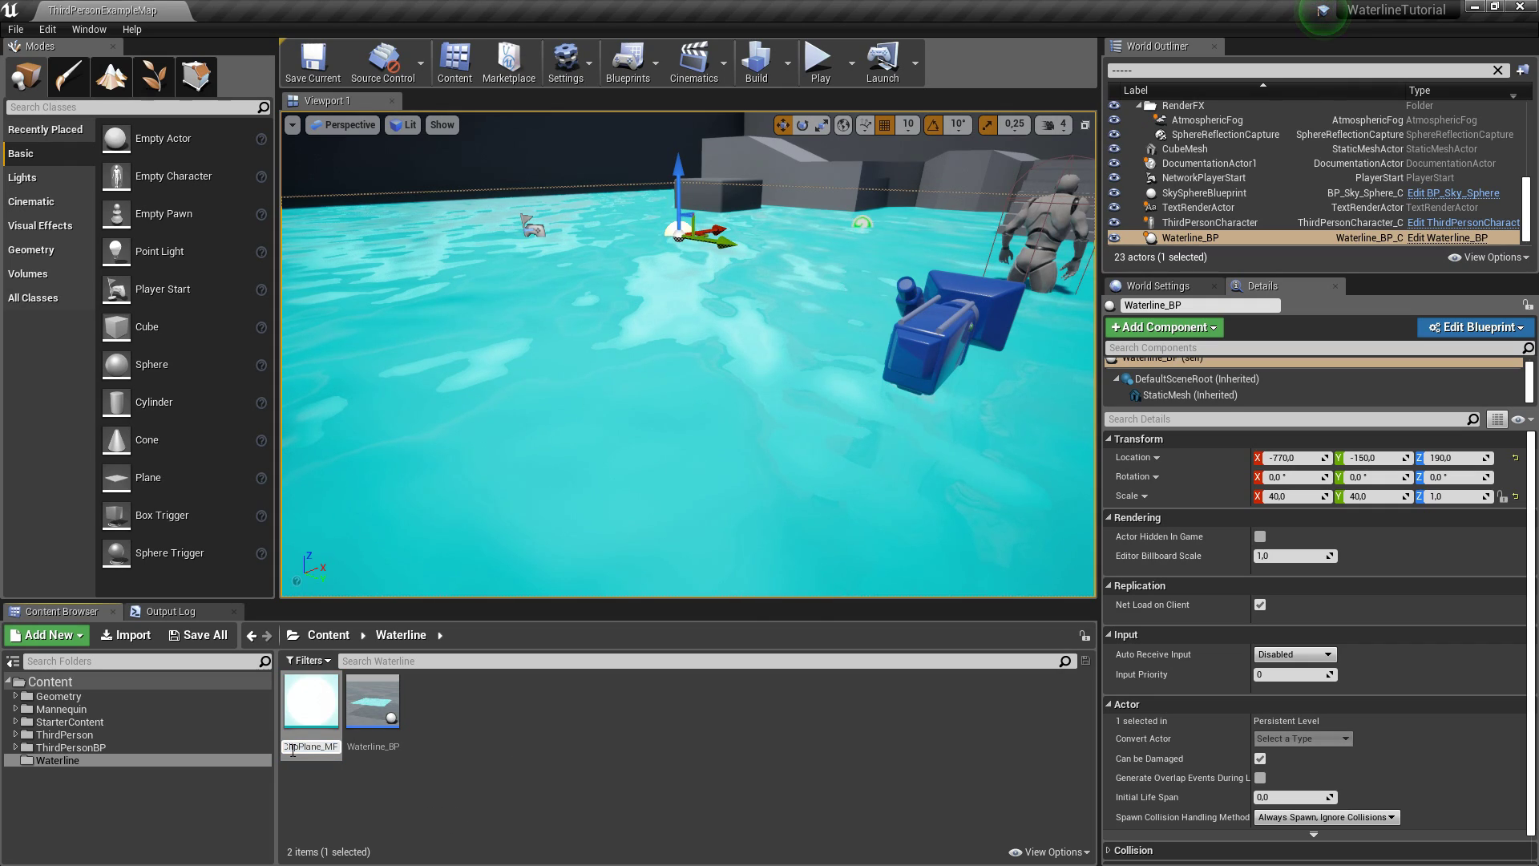
left_click(287, 748)
key("Delete")
type("Get")
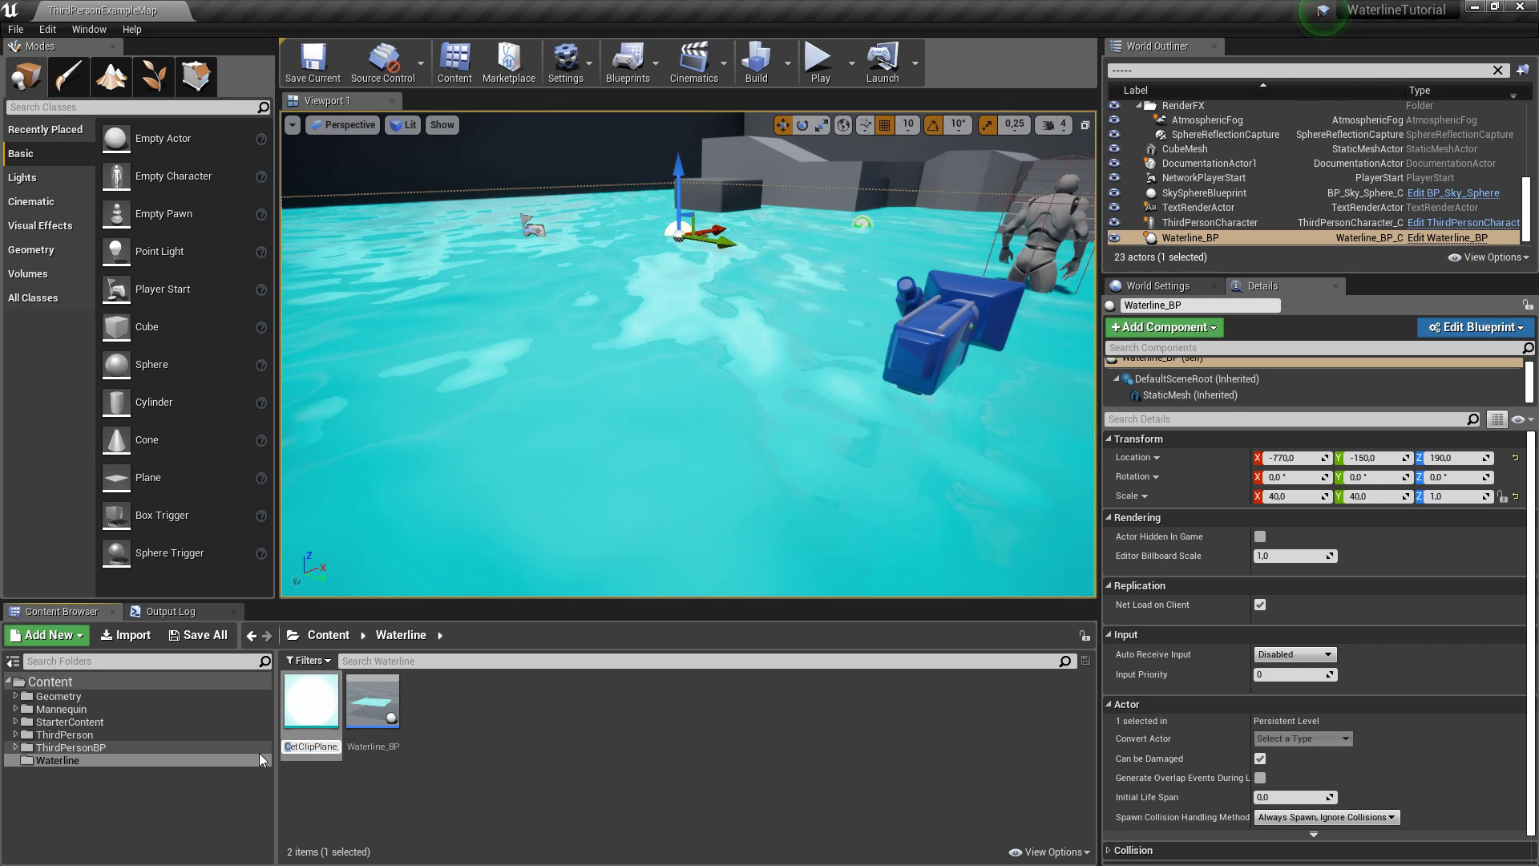
key("Return")
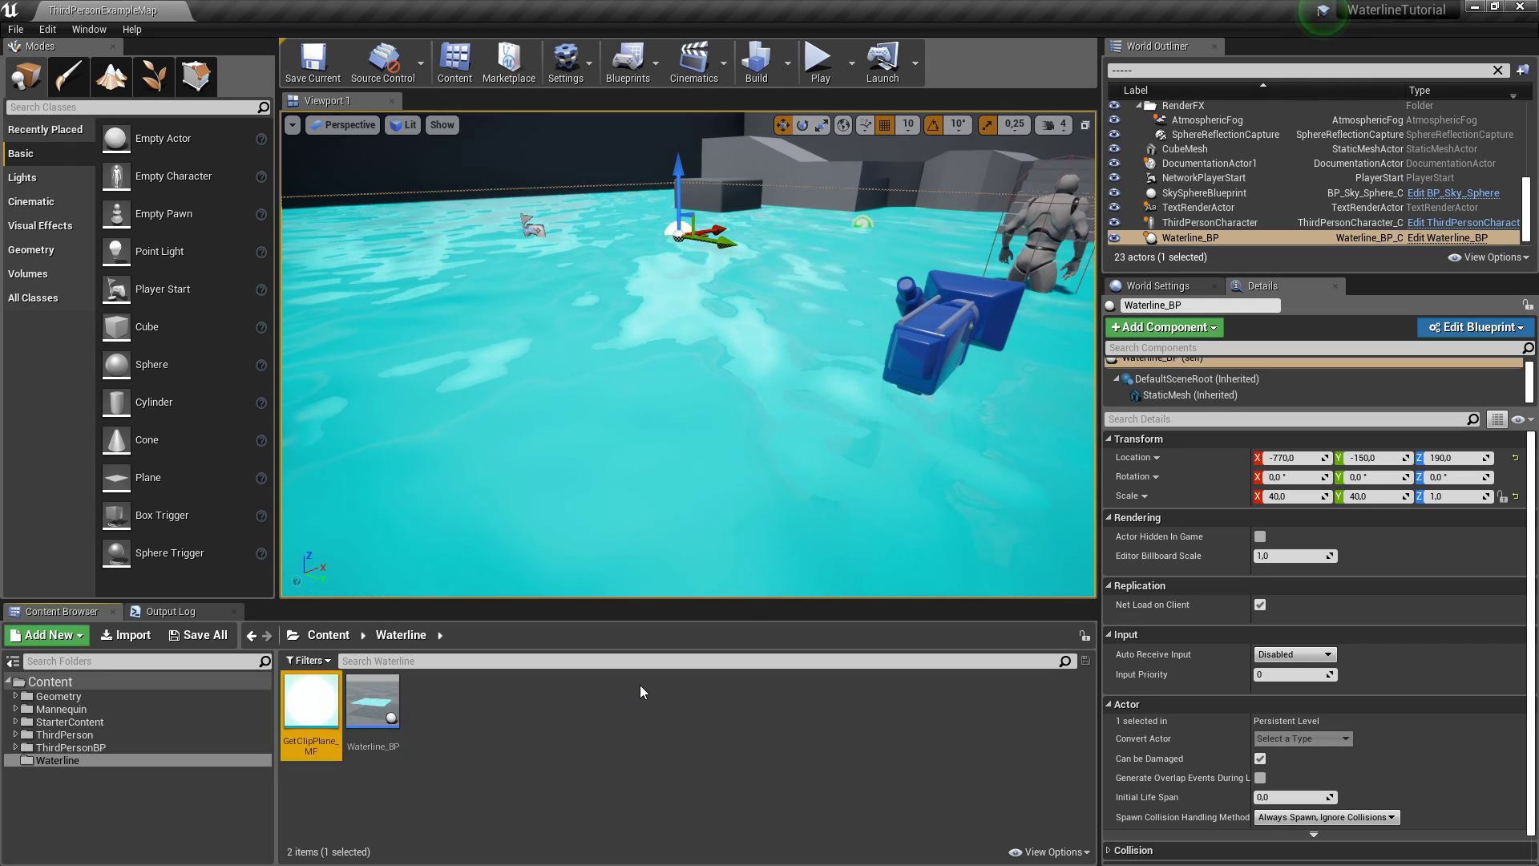
right_click_drag(622, 493, 828, 502)
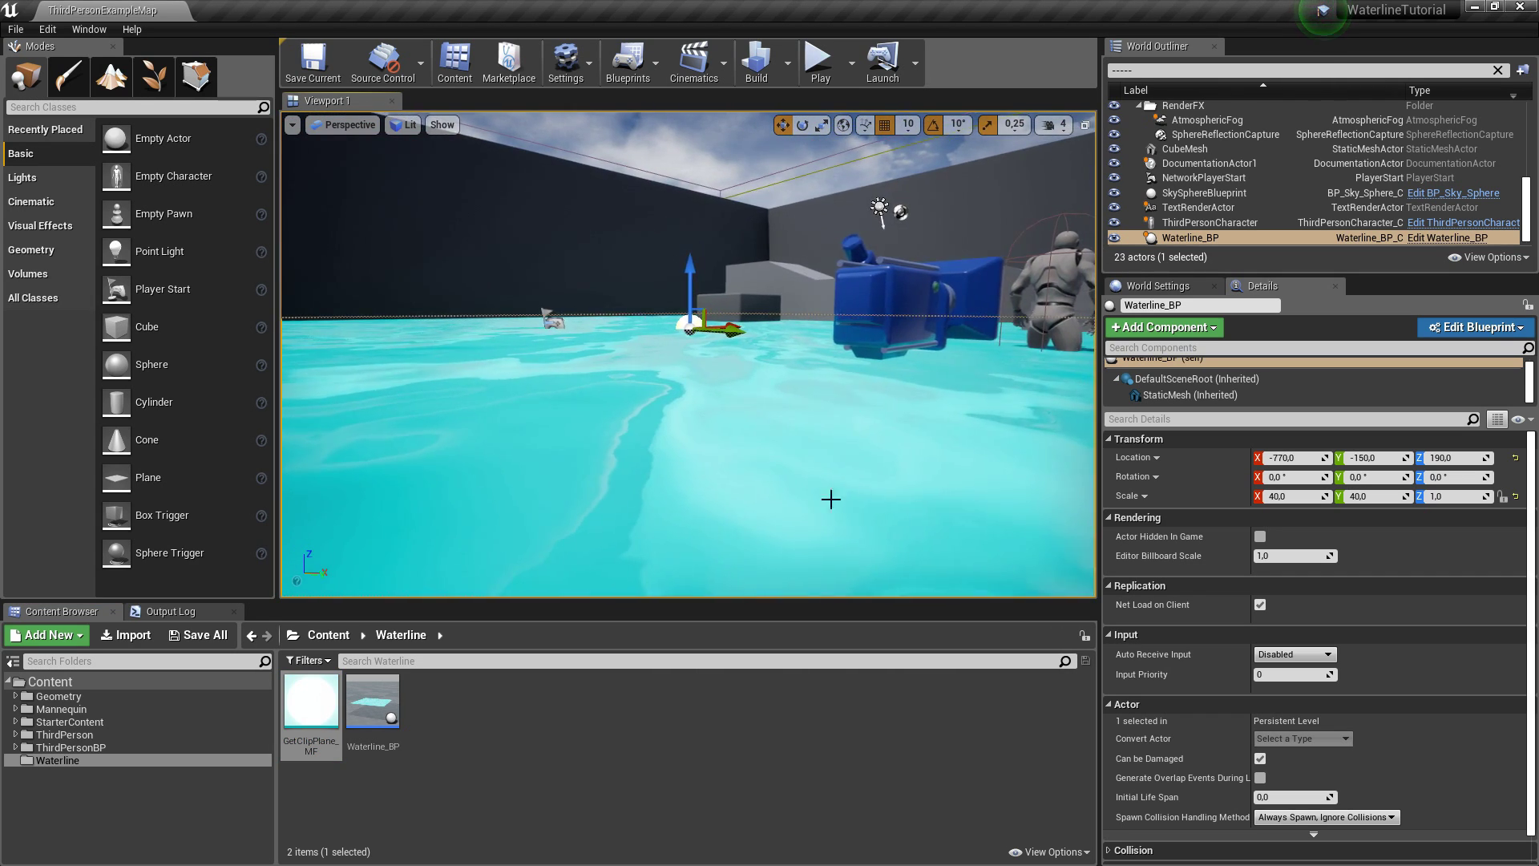
Create a new Material named 'UnderWaterSpli_PP_mat' in the Waterline folder and open it in the material editor.
right_click(485, 750)
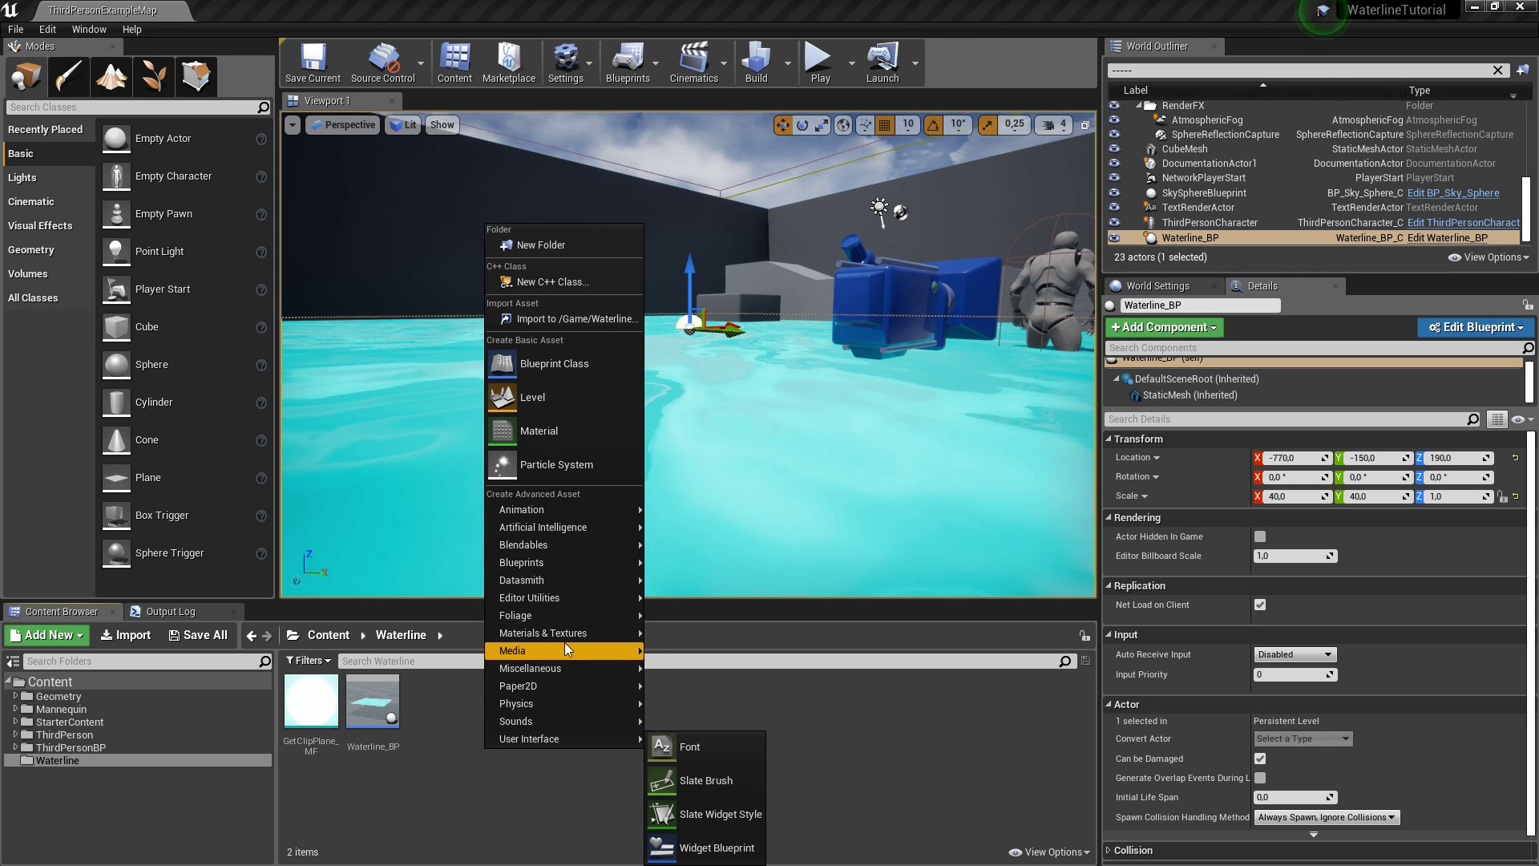
mouse_move(564, 636)
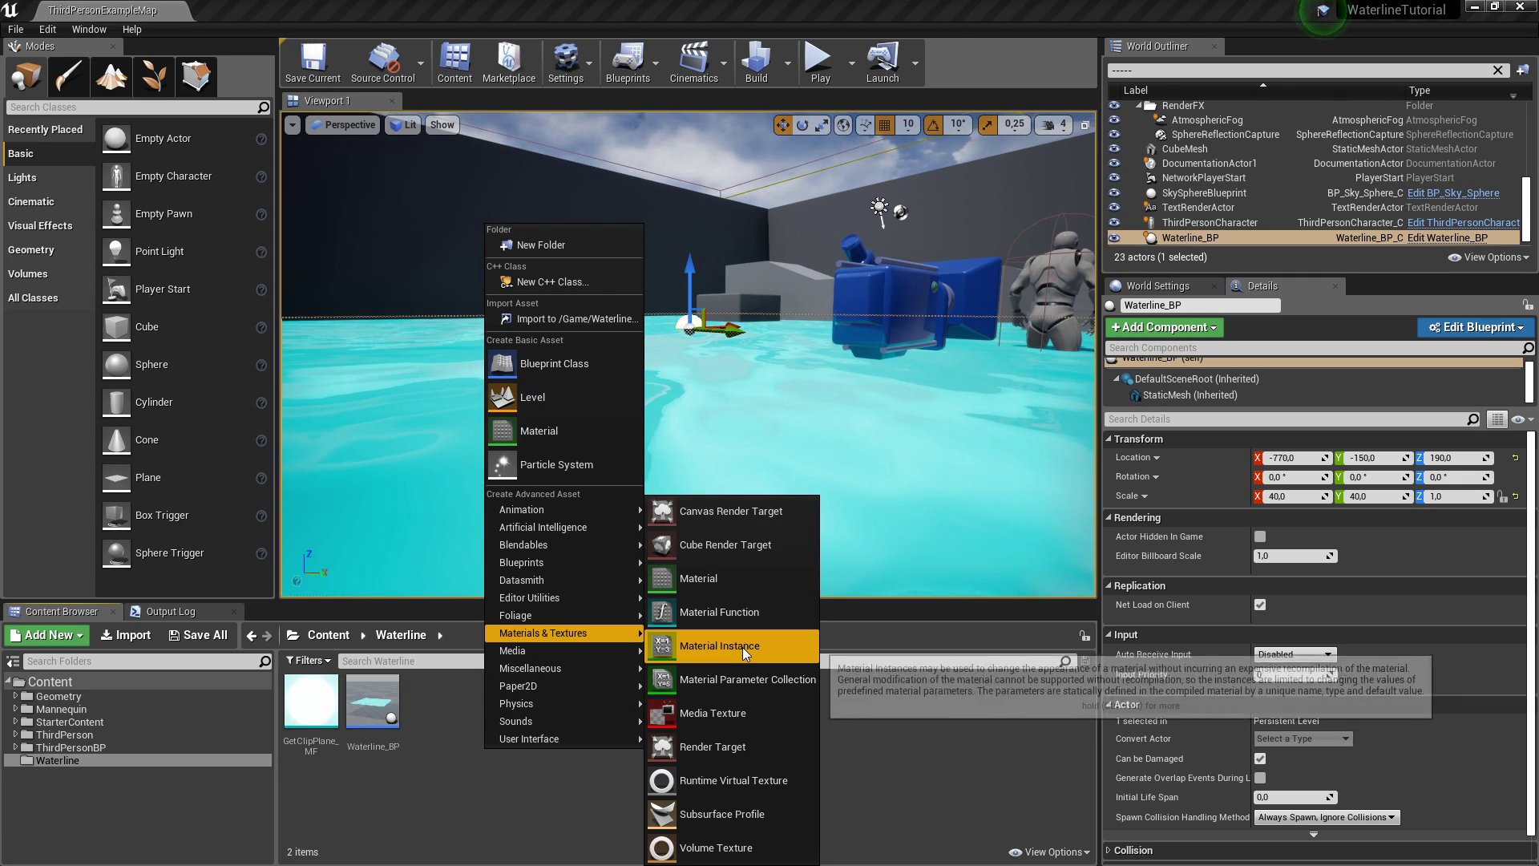
left_click(744, 569)
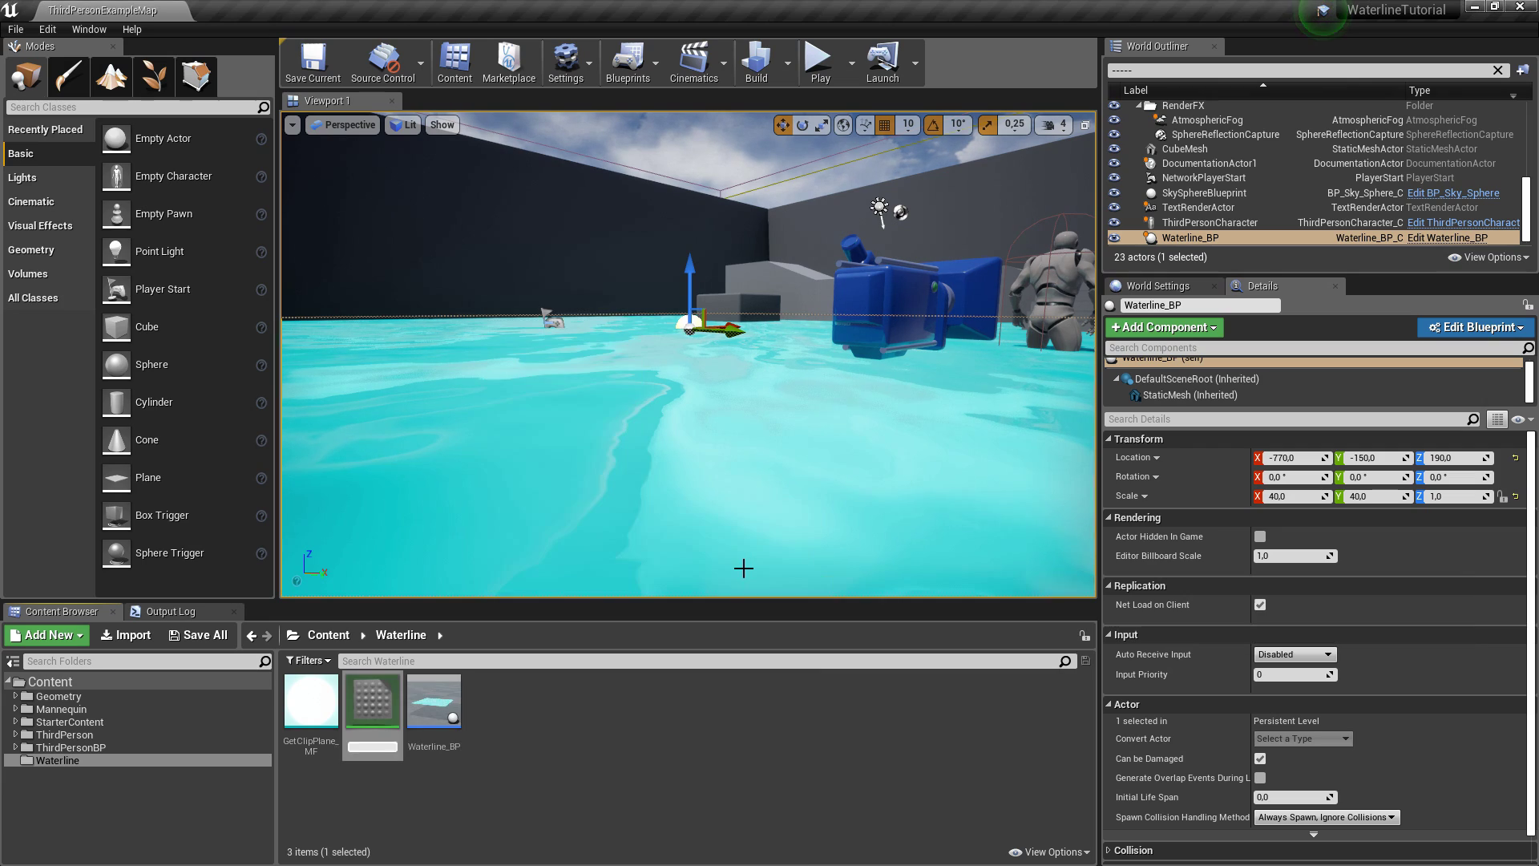
type("U")
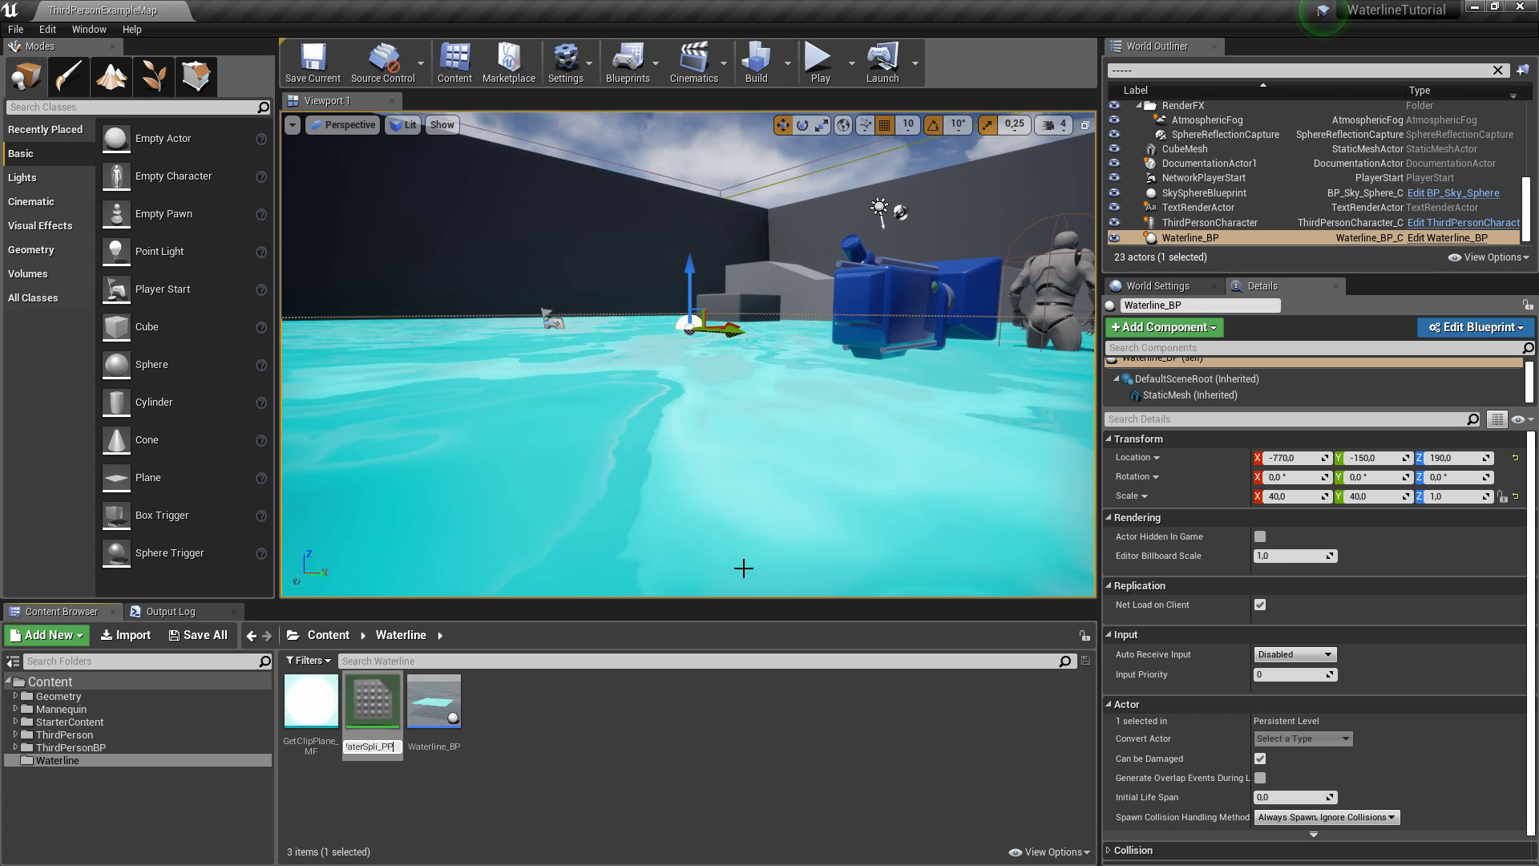
type("nderWaterSpli_PP_mat")
key("Return")
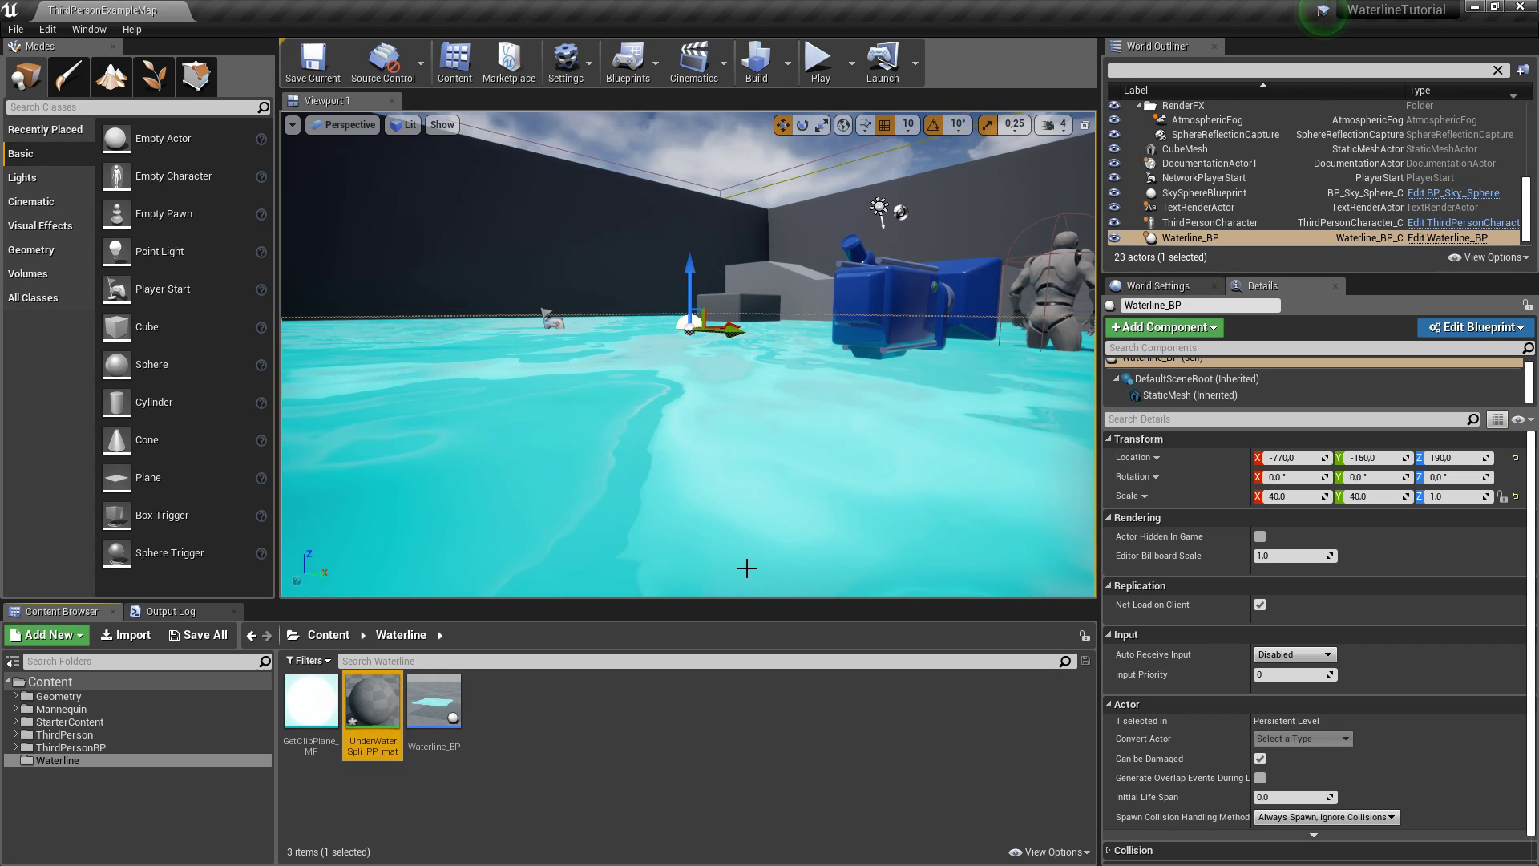
double_click(369, 697)
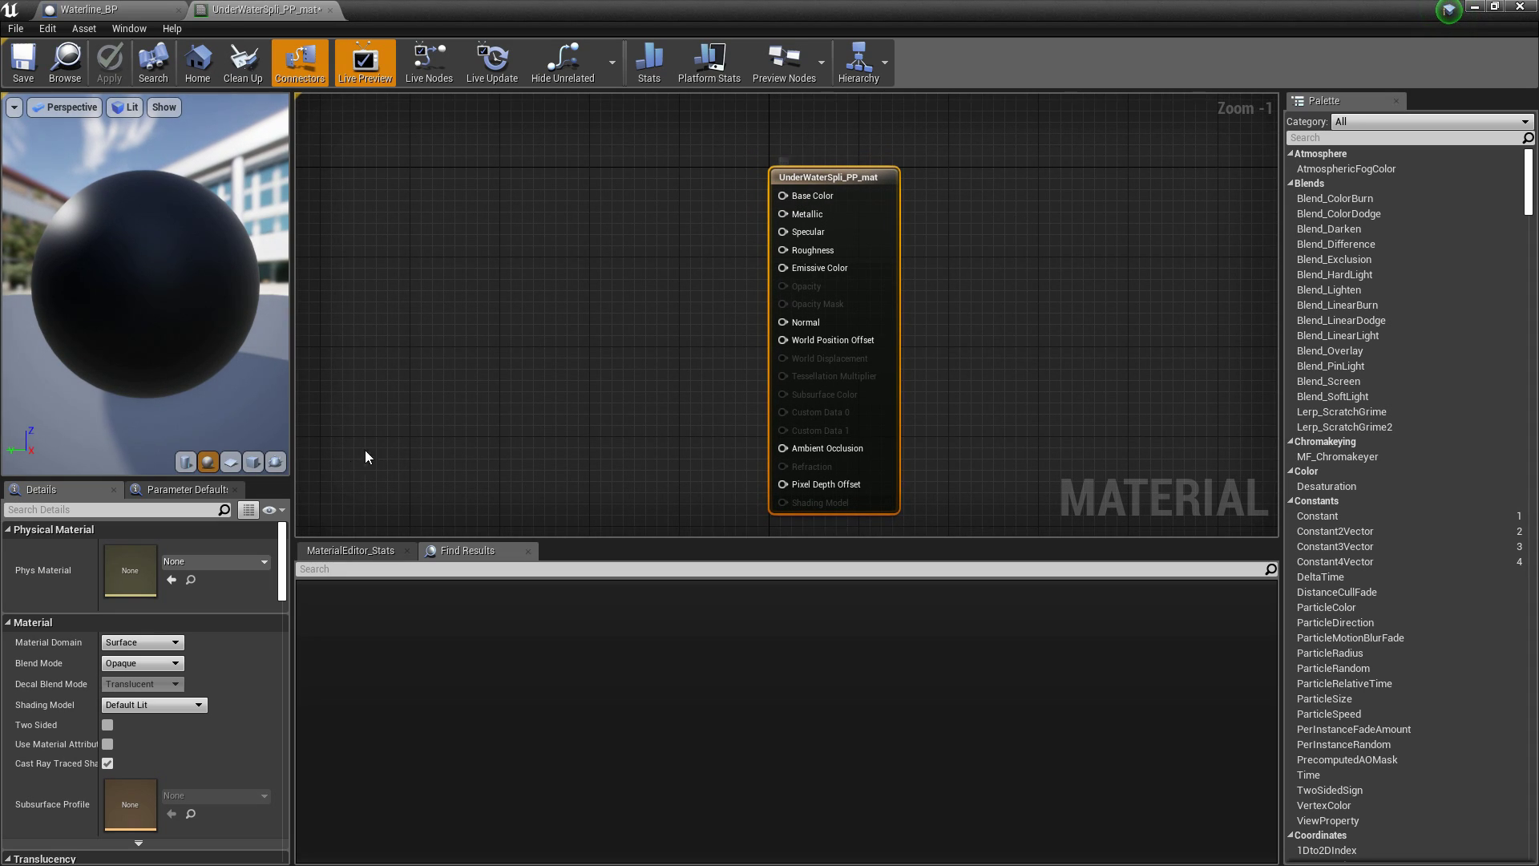
Set the Material Domain to Post Process and add a Material Function Call node using GetClipPlane_MF.
left_click(146, 643)
left_click(128, 698)
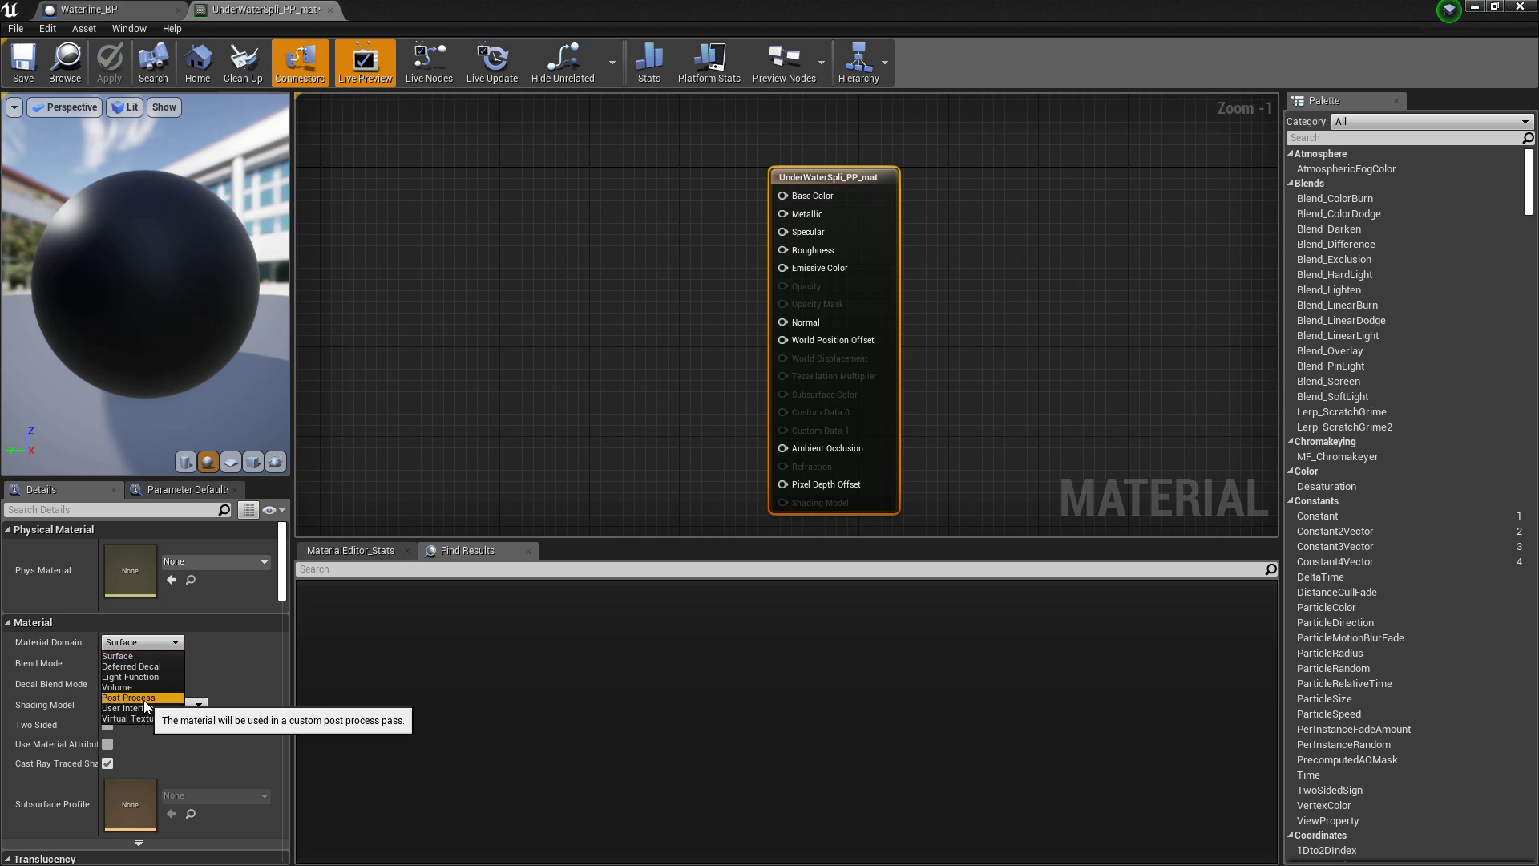
right_click(446, 249)
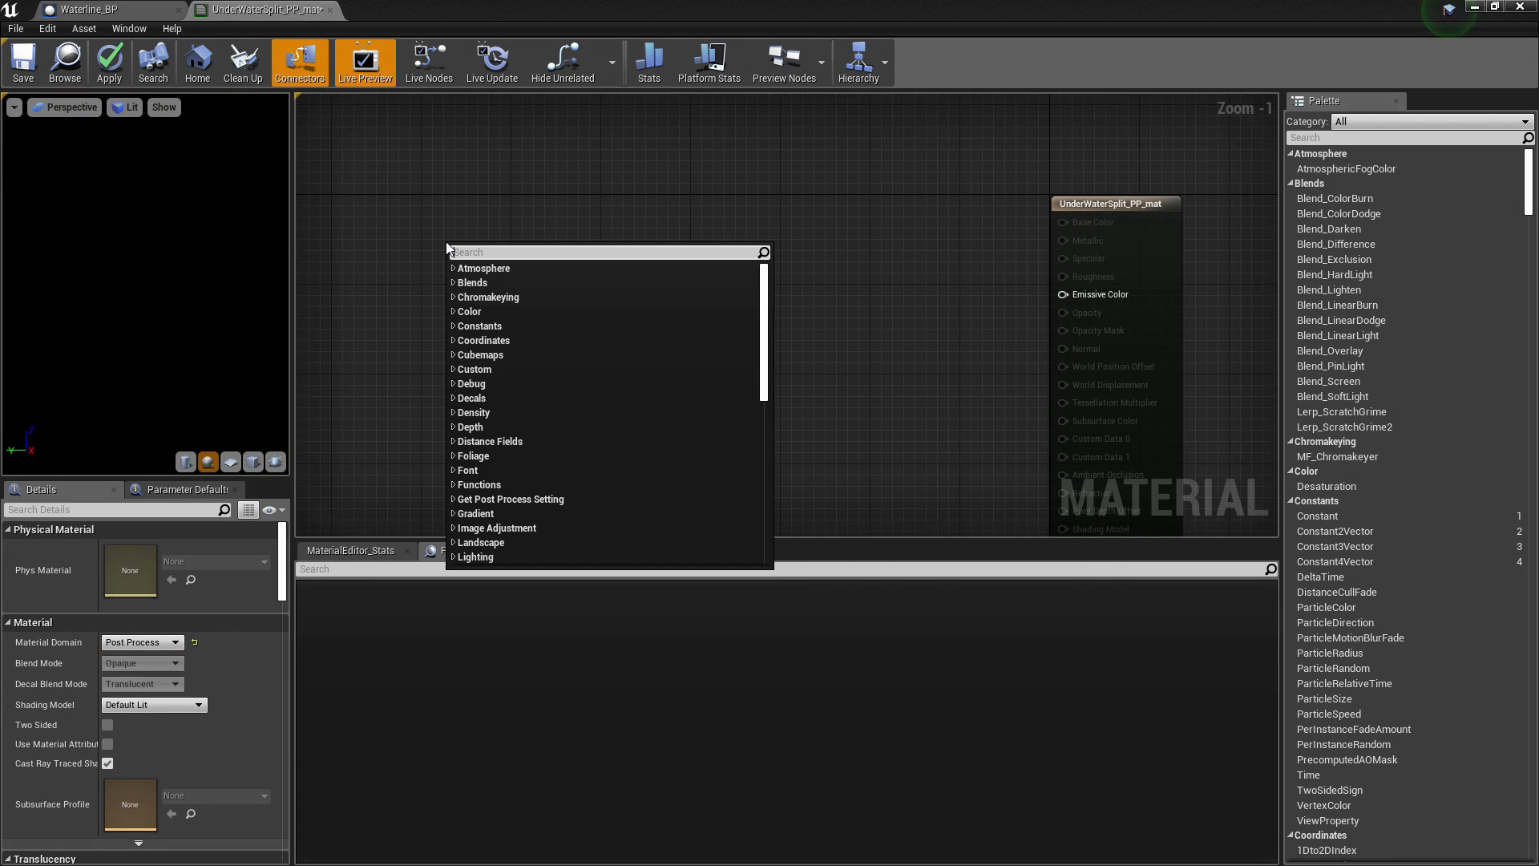
type("function")
key("Return")
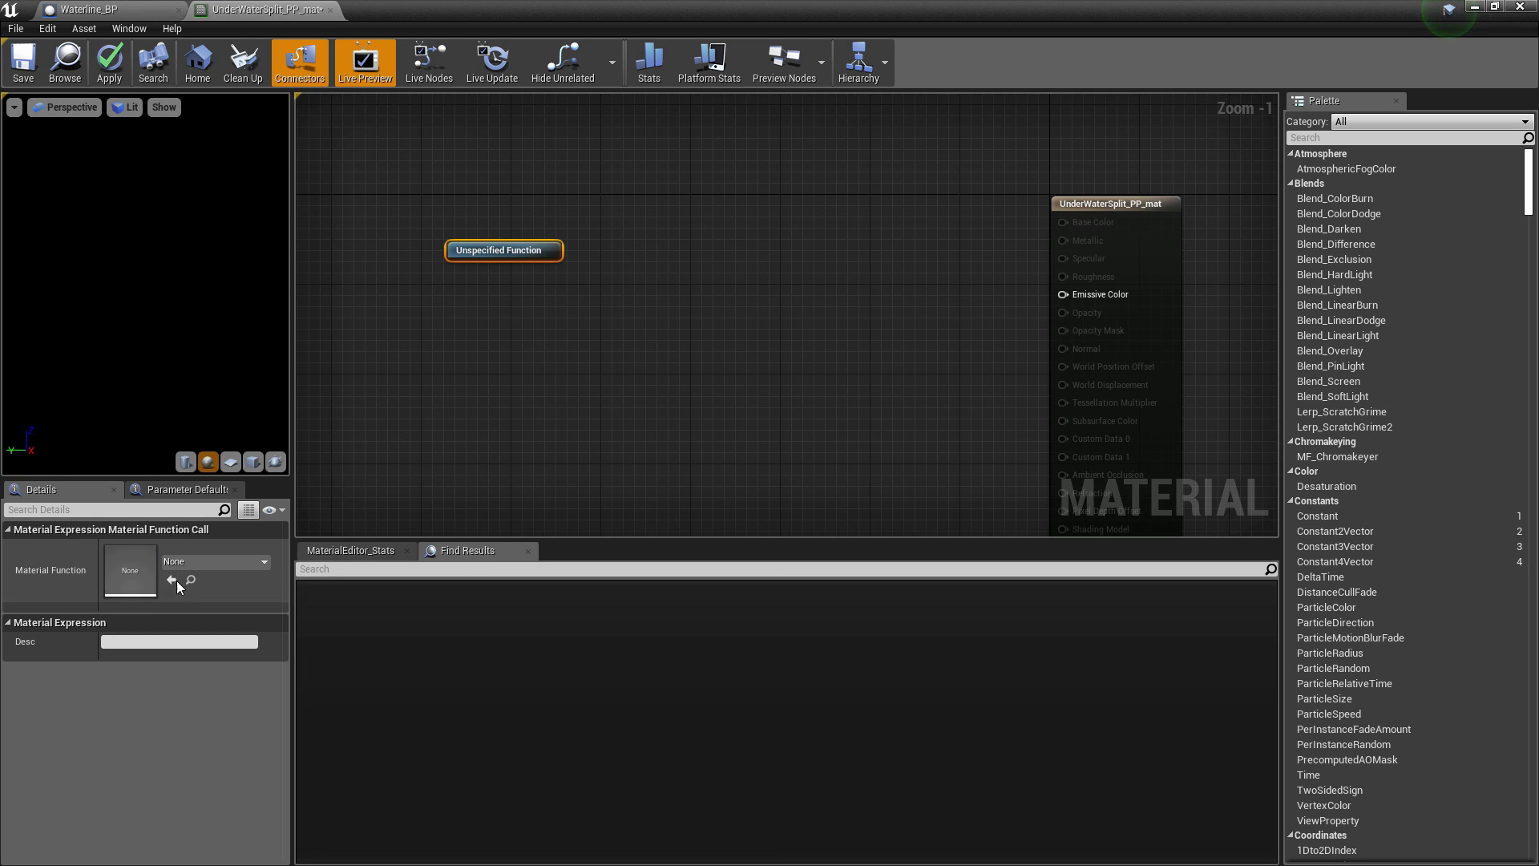
left_click(230, 566)
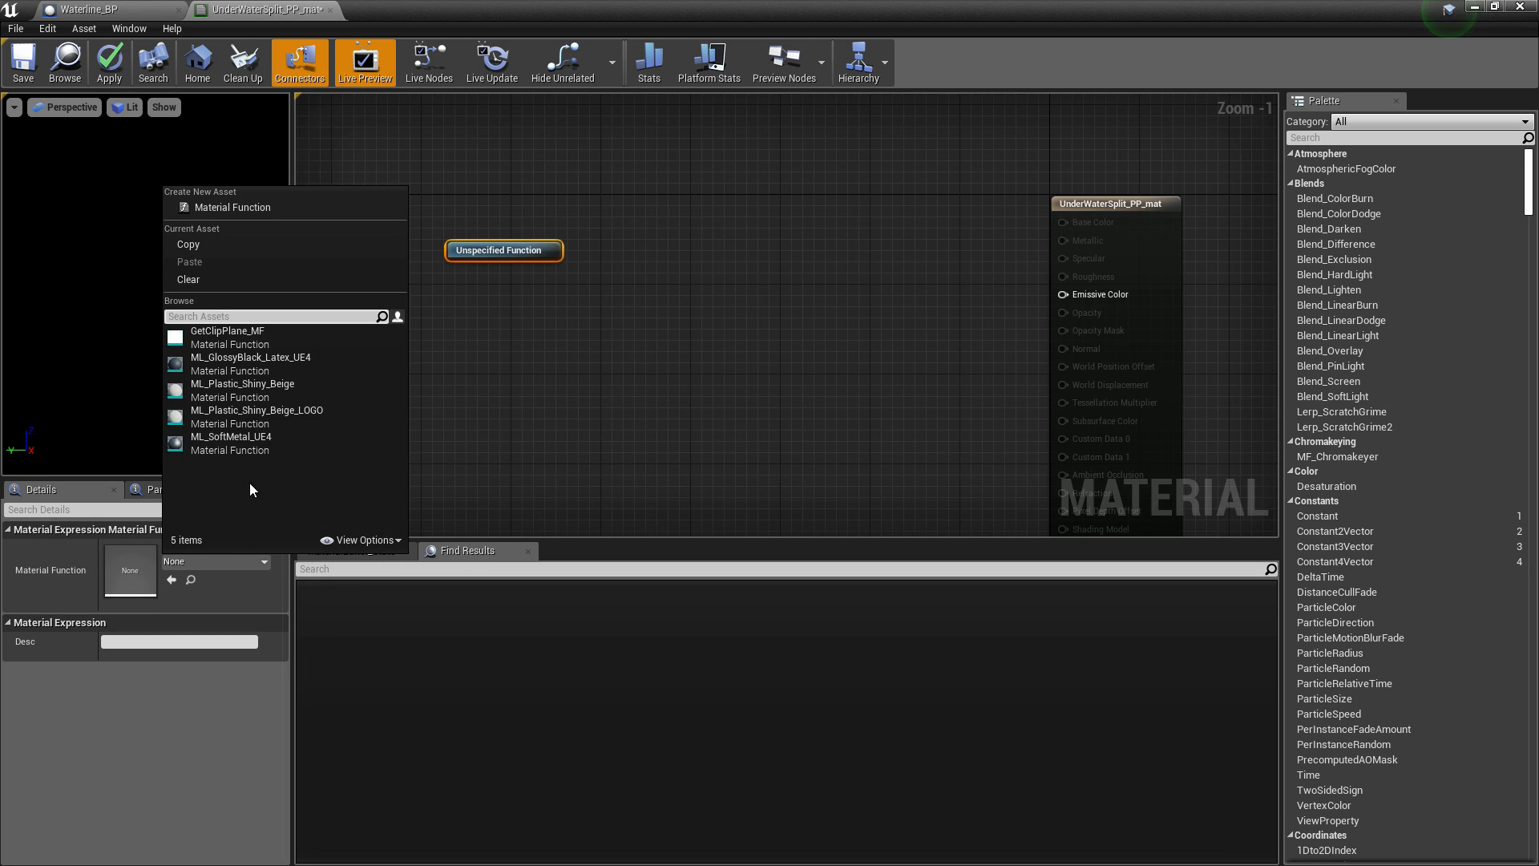
left_click(239, 345)
left_click_drag(459, 263, 559, 262)
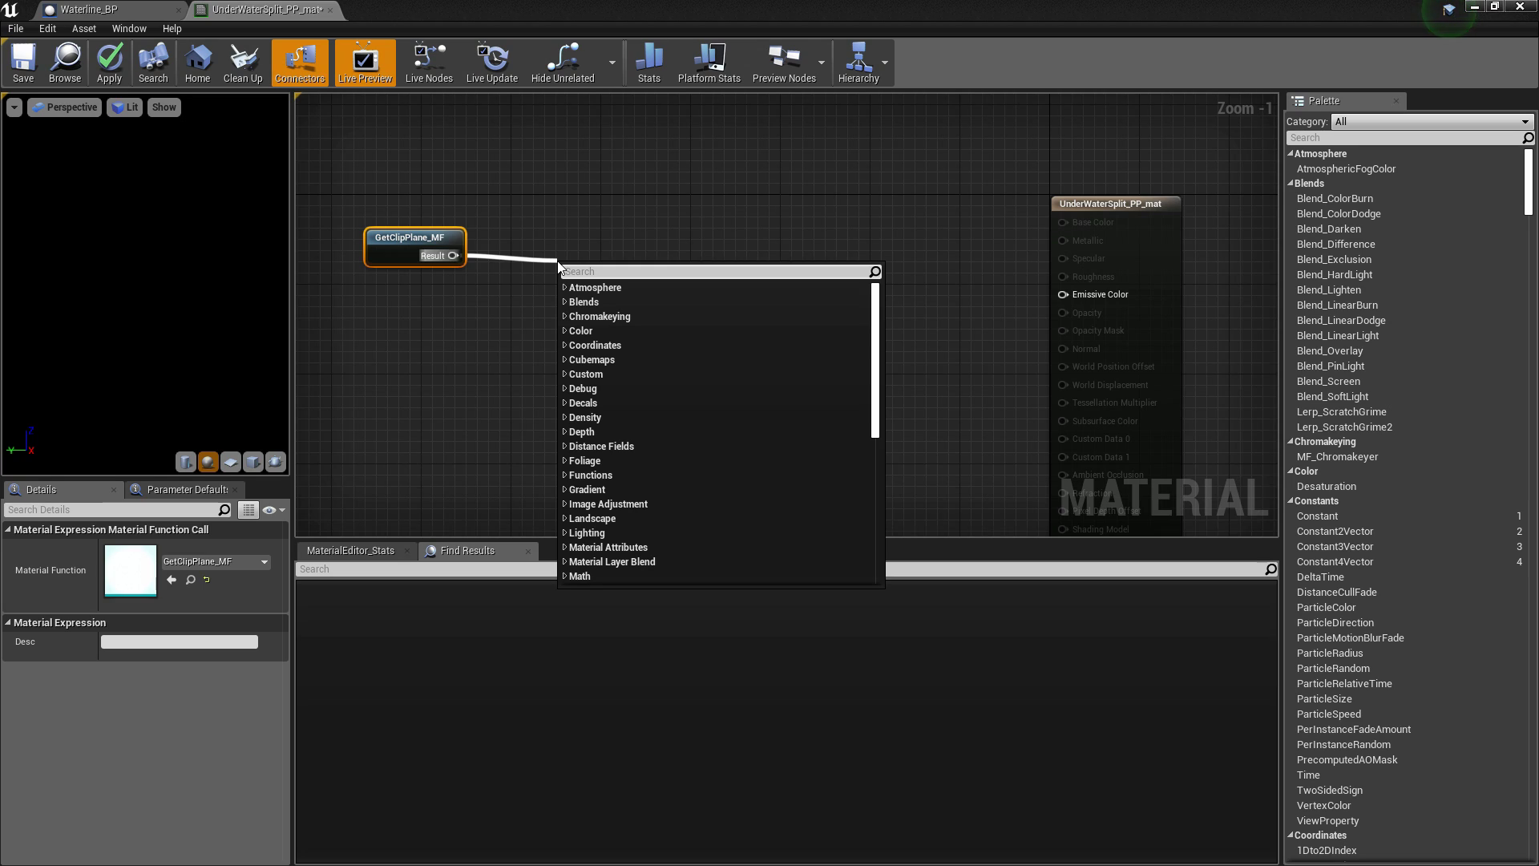